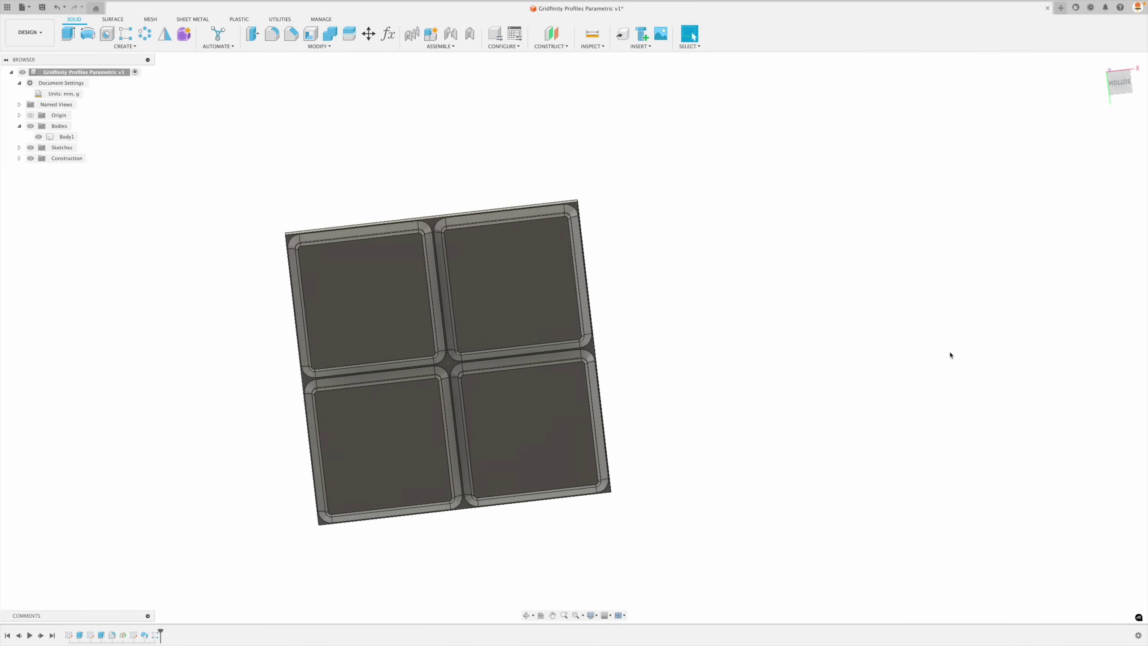
- Set the user parameter Rows to 3 and Columns to 4 for the four-cell Gridfinity body
click(388, 34)
double_click(377, 179)
text(3)
key(Return)
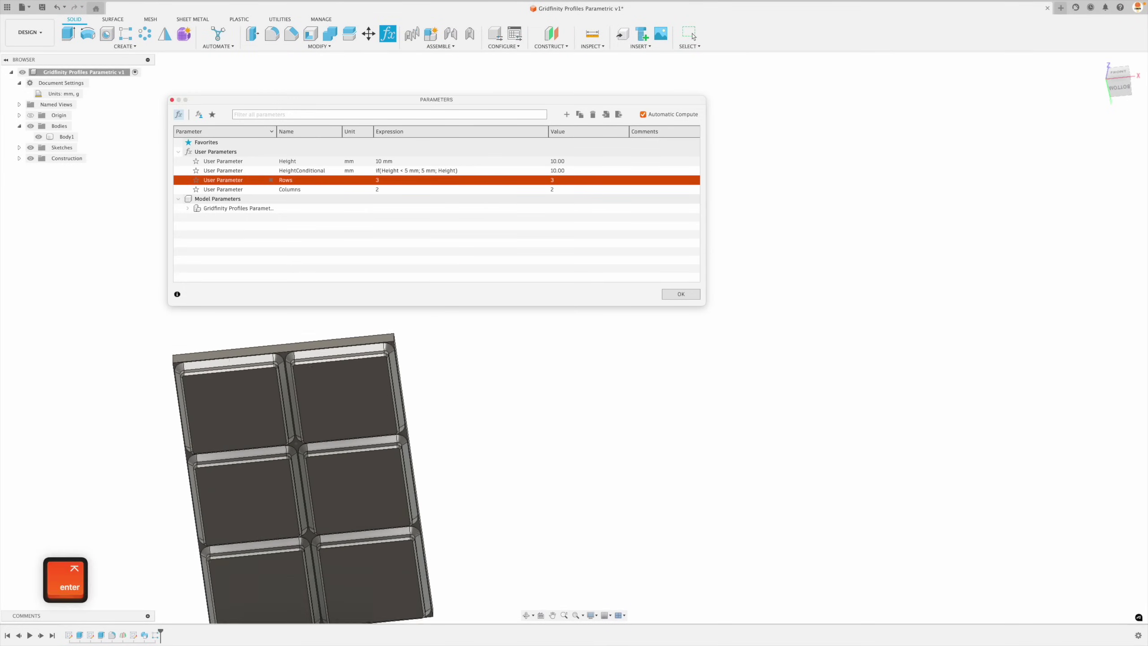
double_click(377, 189)
text(4)
key(Return)
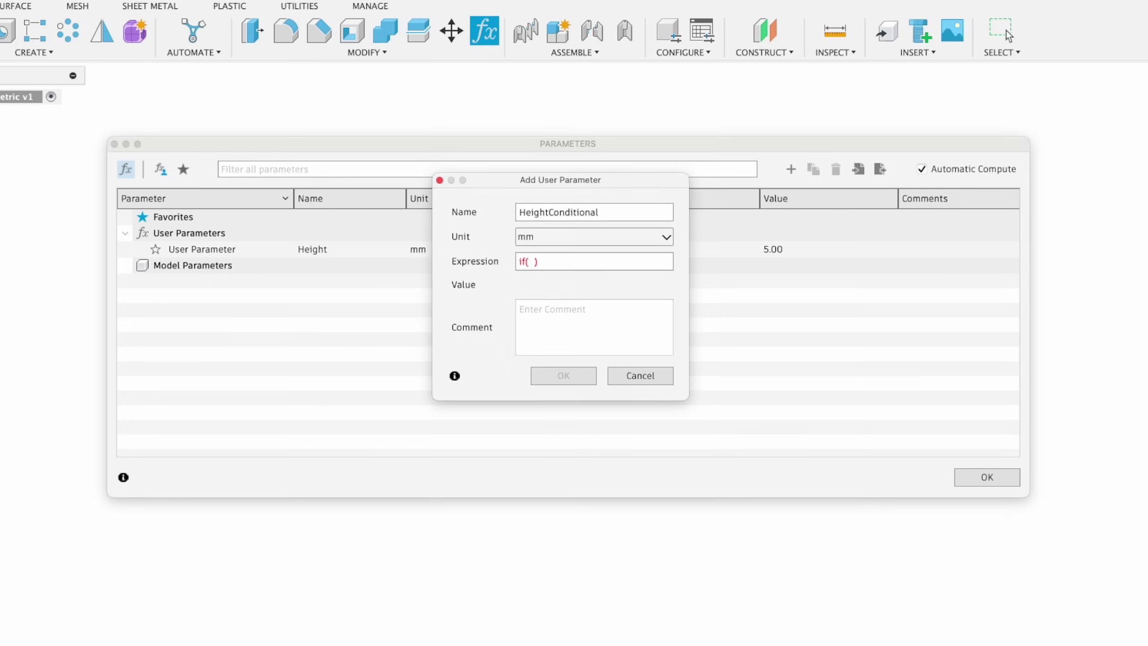
- Fill the if() expression of the HeightConditional parameter with Height<5;5;Height
text(Height<5;5;Height)
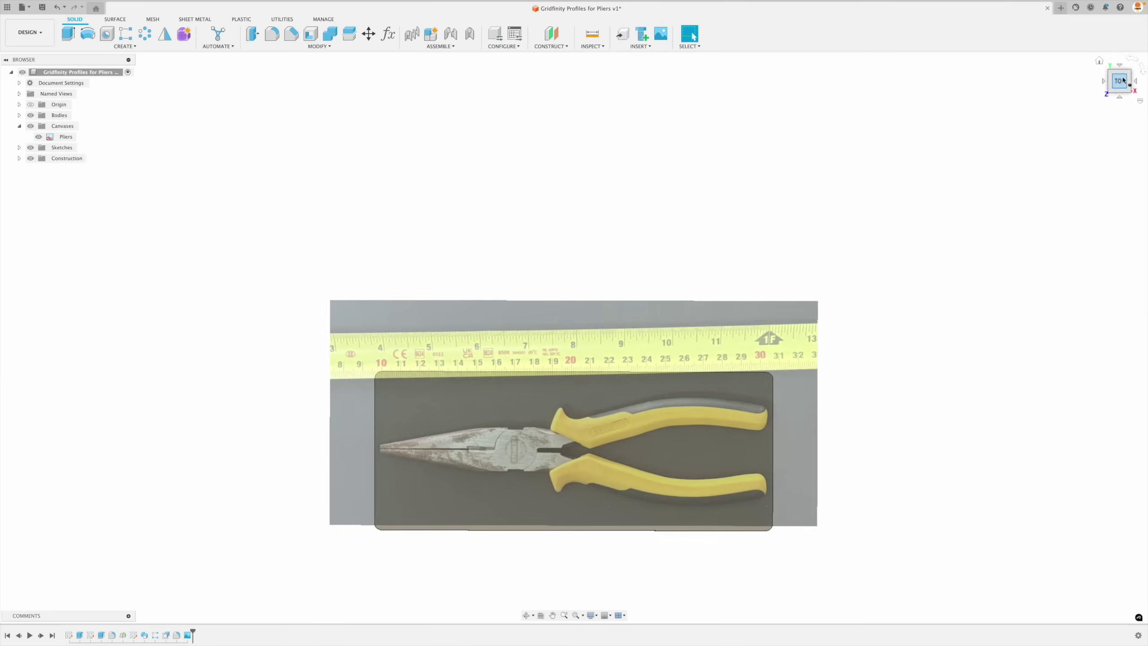
click(574, 615)
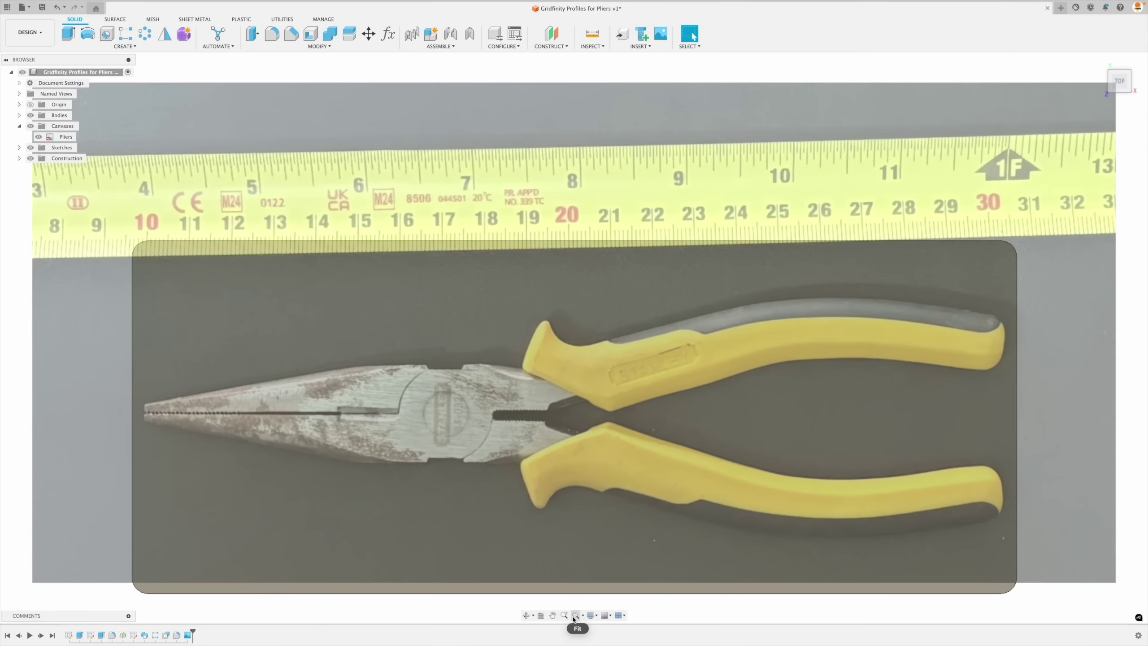
click(125, 46)
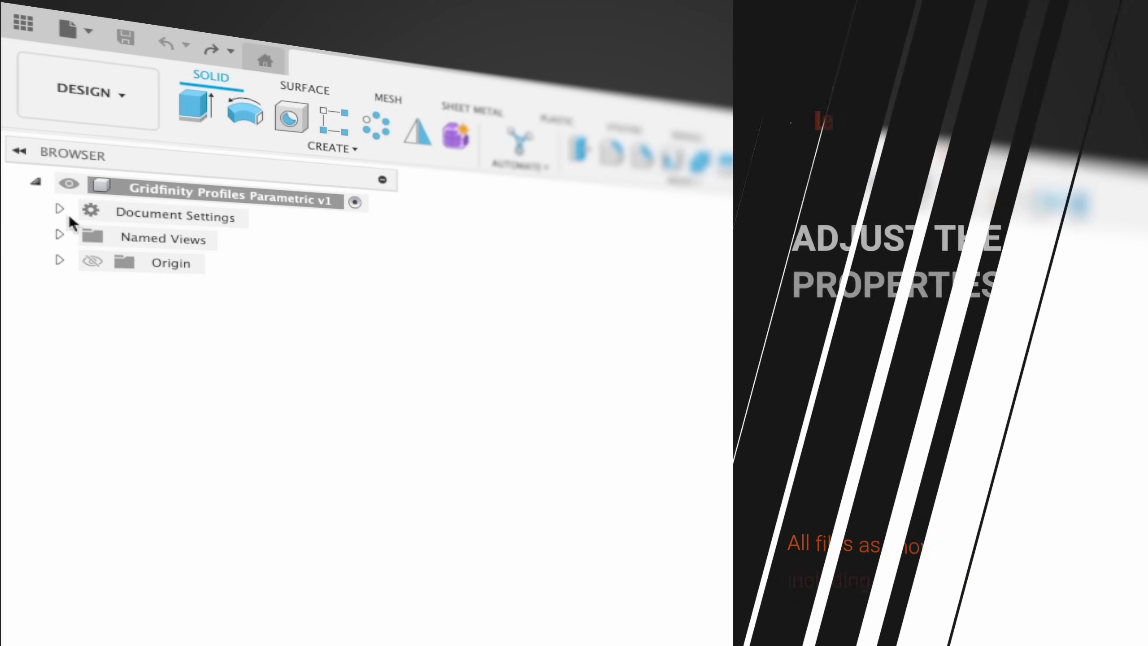
- Show the document's unit setting and add a user parameter named Height with a value of 5 mm
click(60, 210)
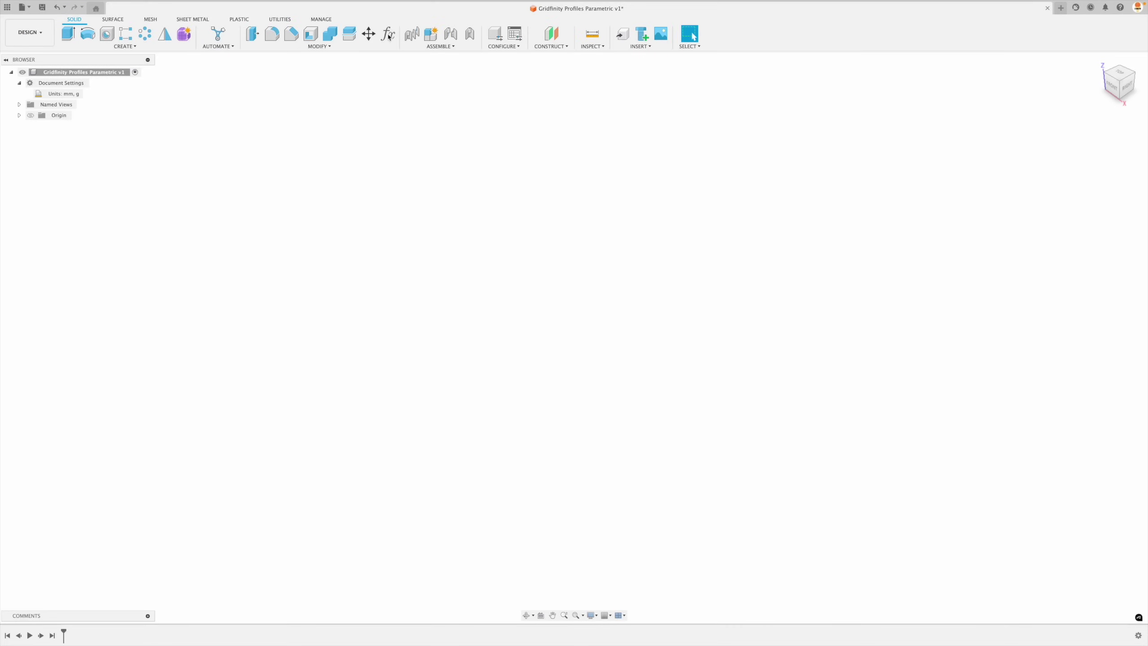
click(388, 34)
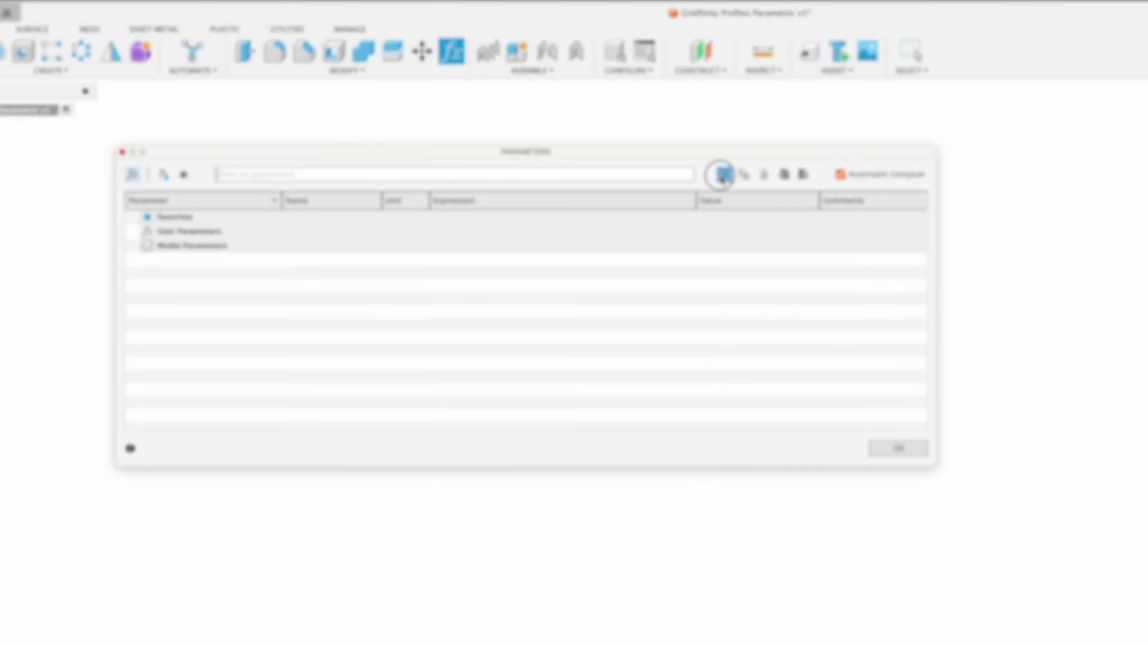
click(566, 115)
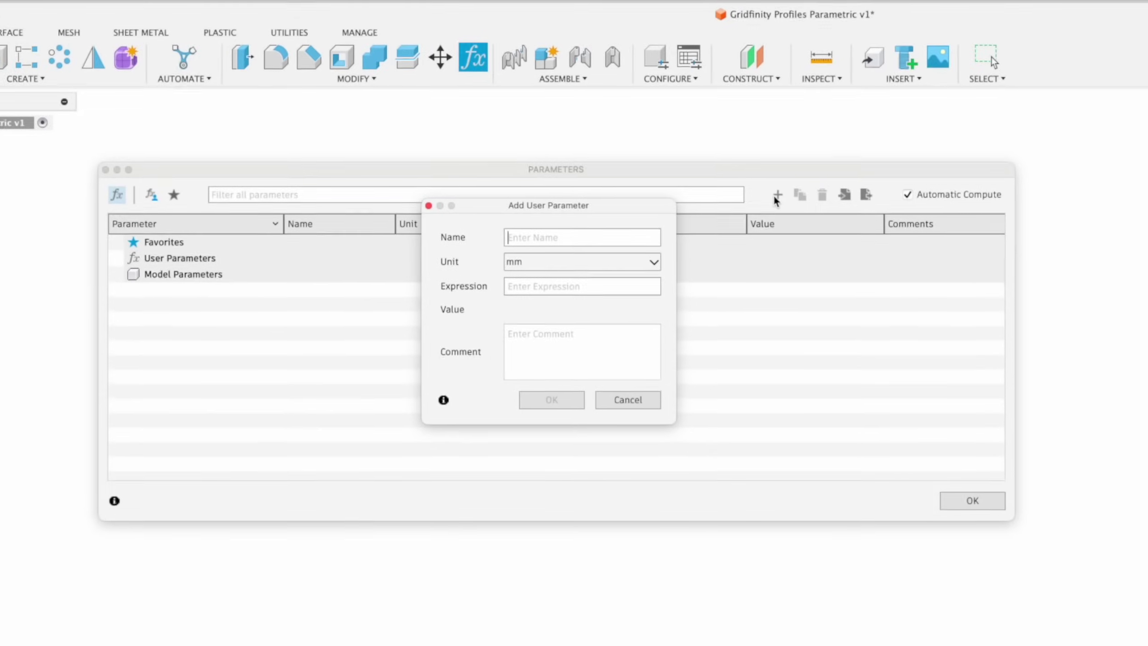
text(Height)
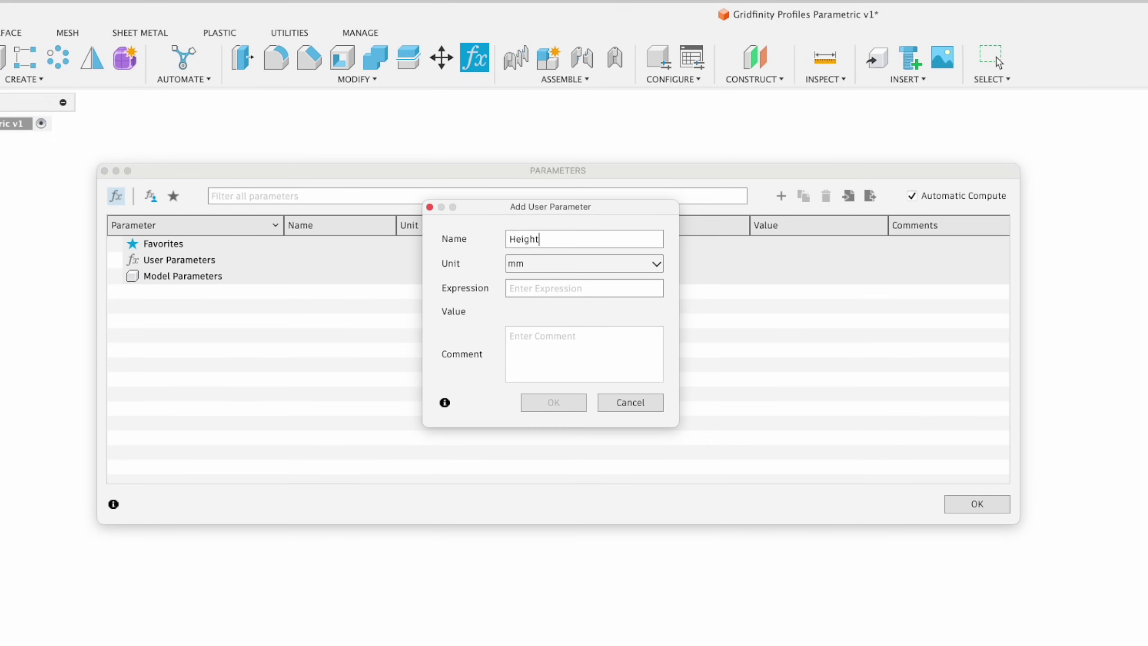
text(5)
key(Return)
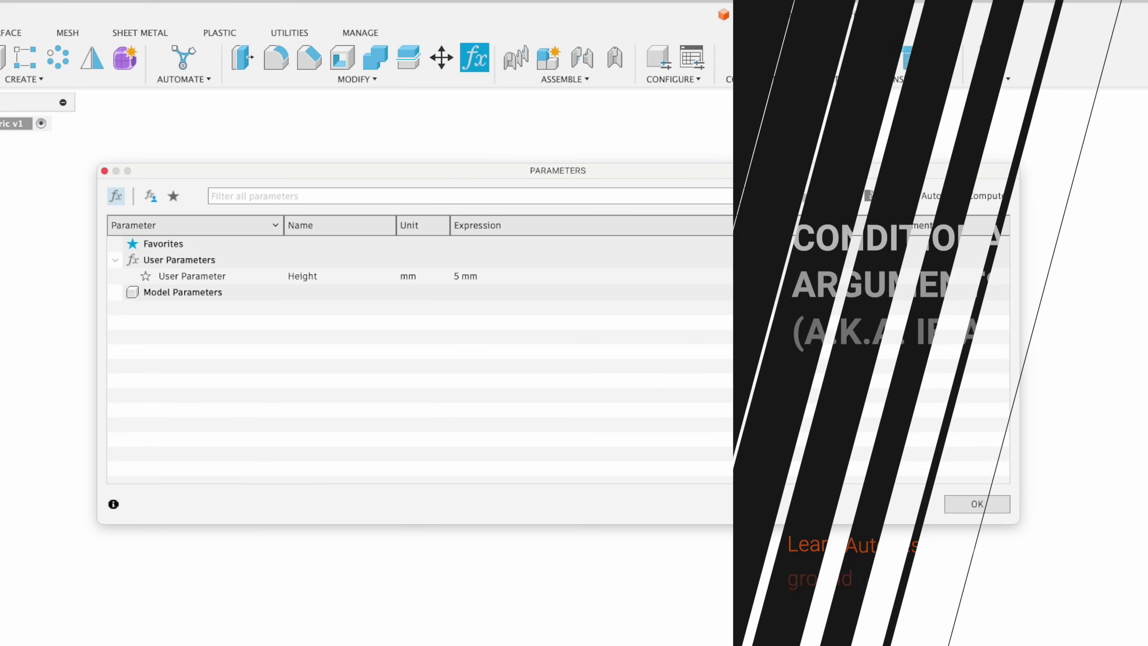
- Begin a new user parameter in mm named HeightConditional
click(781, 195)
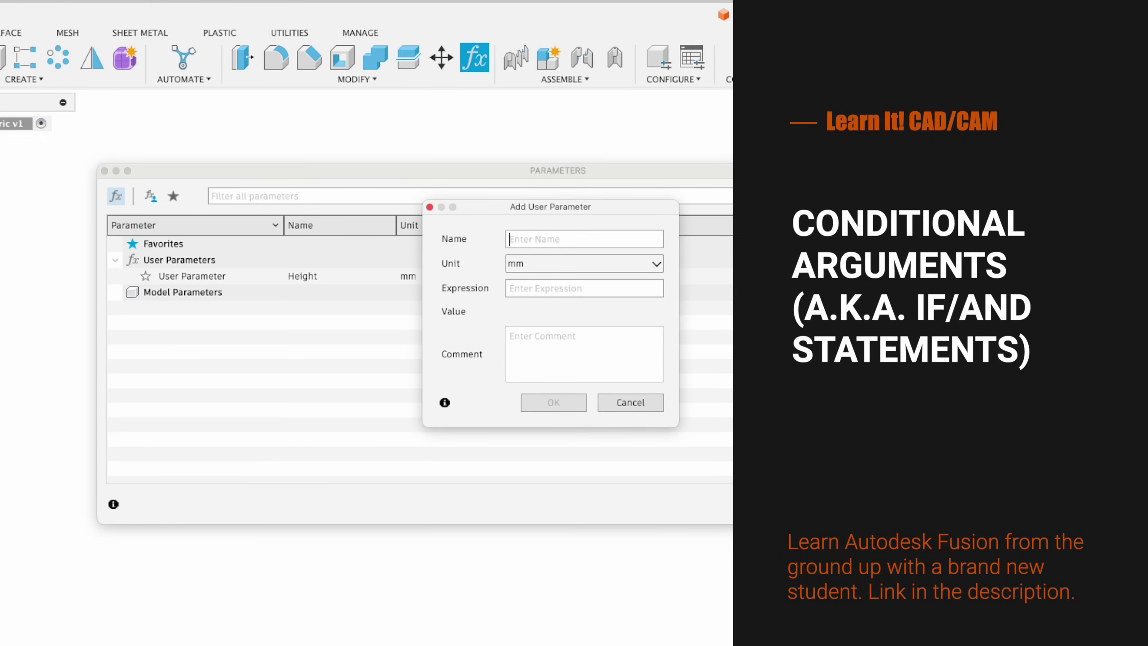
text(HeightCondi)
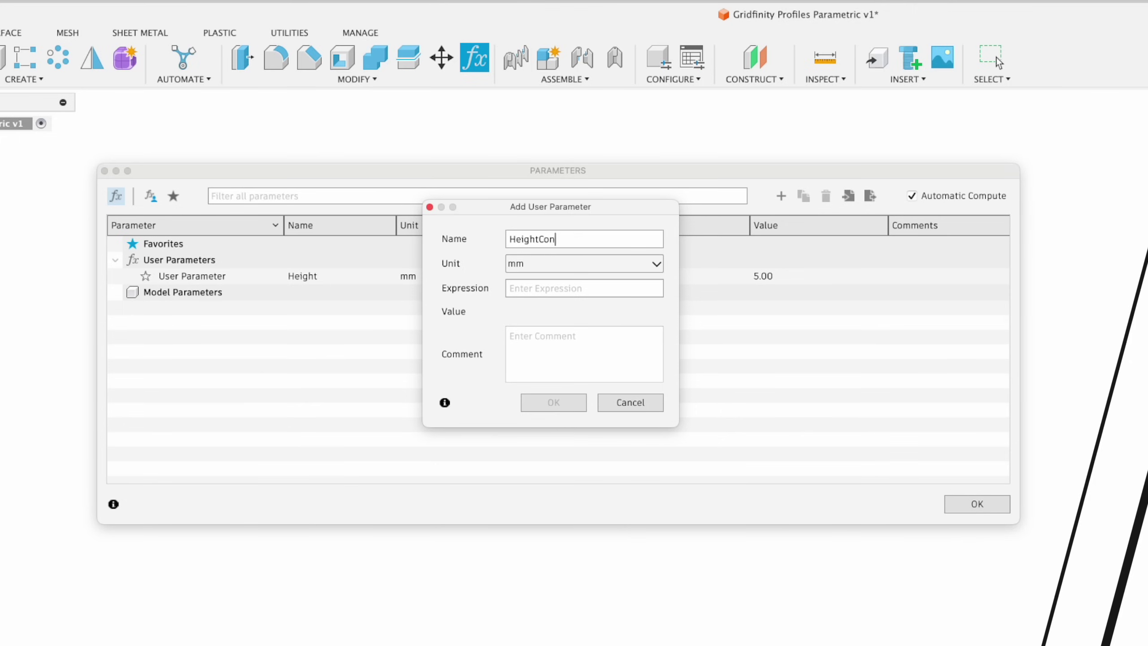
text(tional)
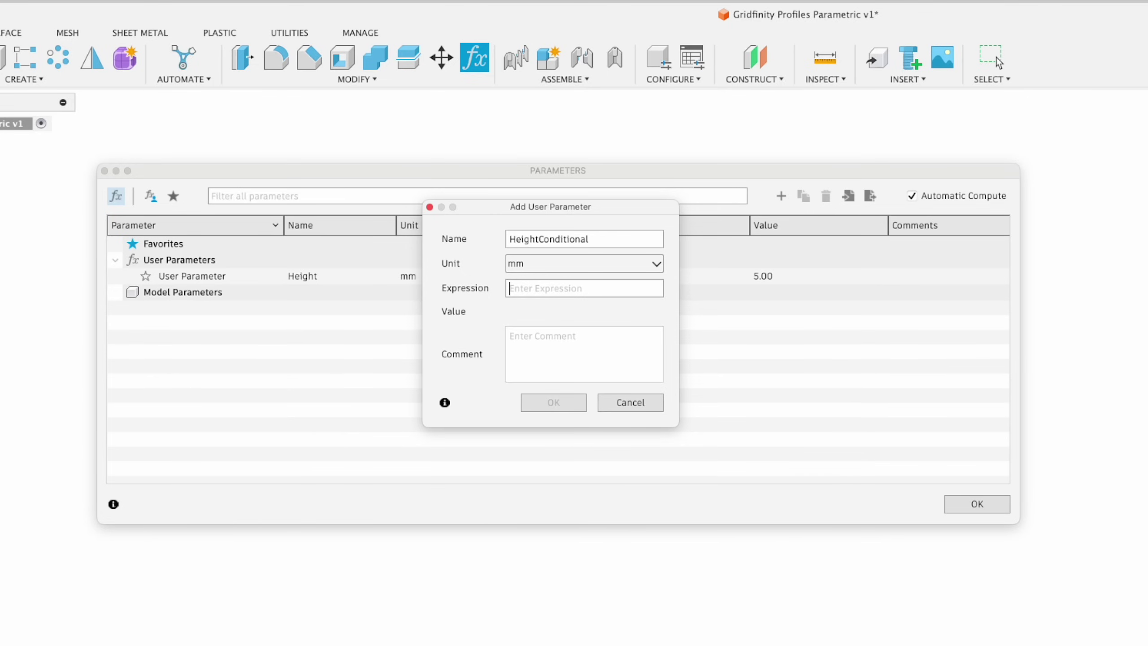
- Give the new parameter the conditional expression if( Height<5;5;Height ) and save it
text(if)
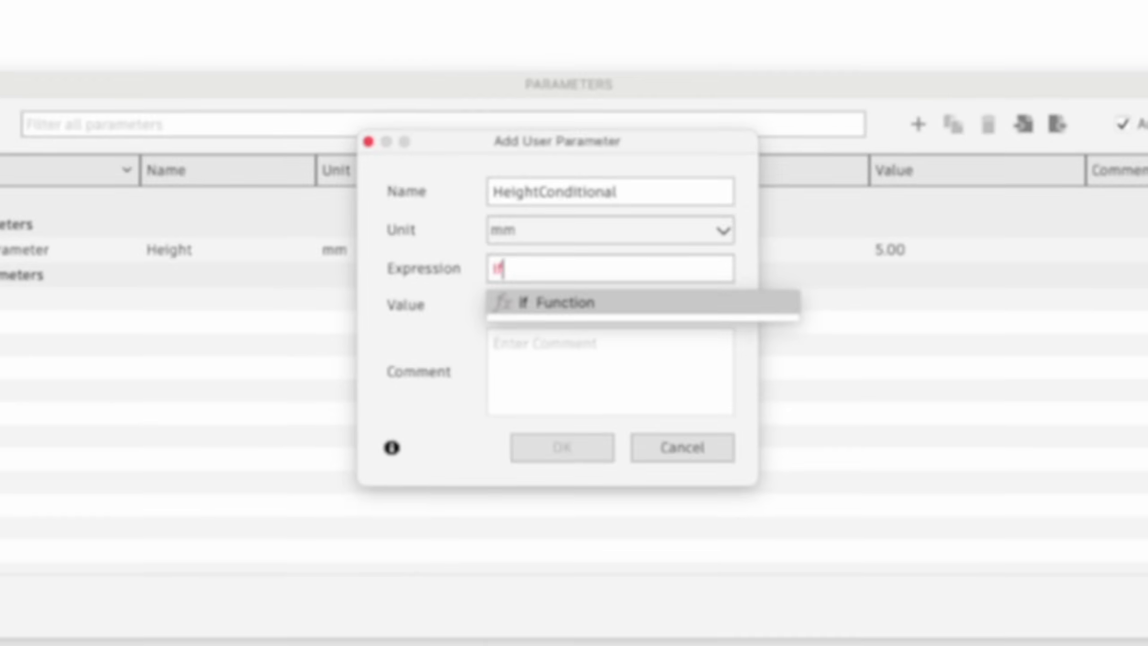
key(Return)
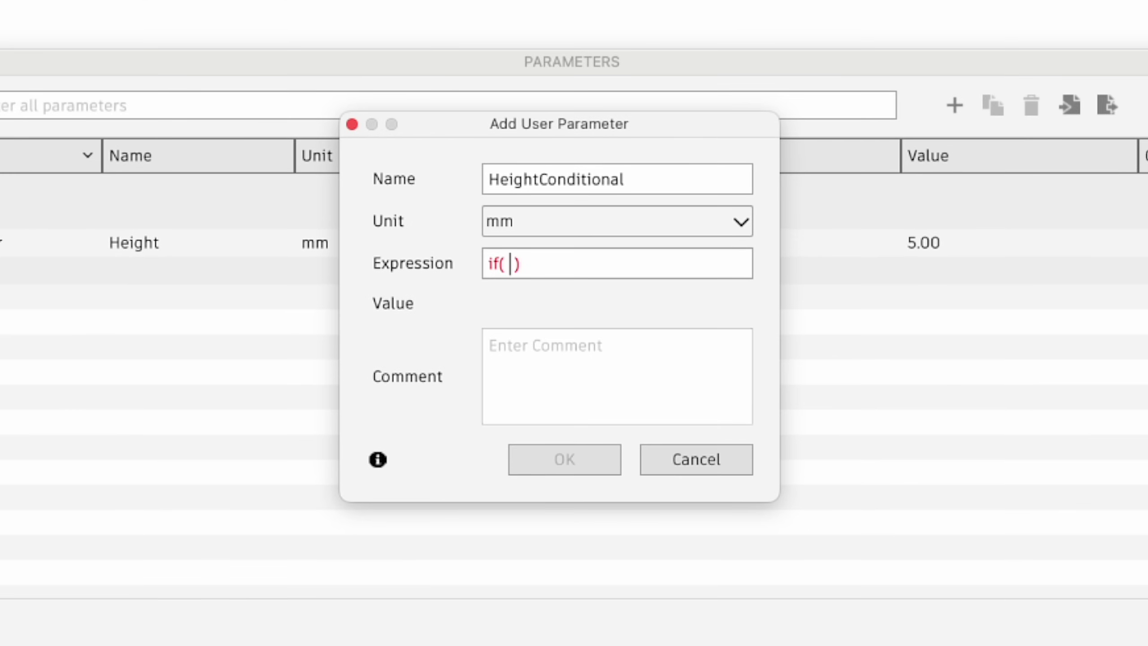
text(h)
key(Return)
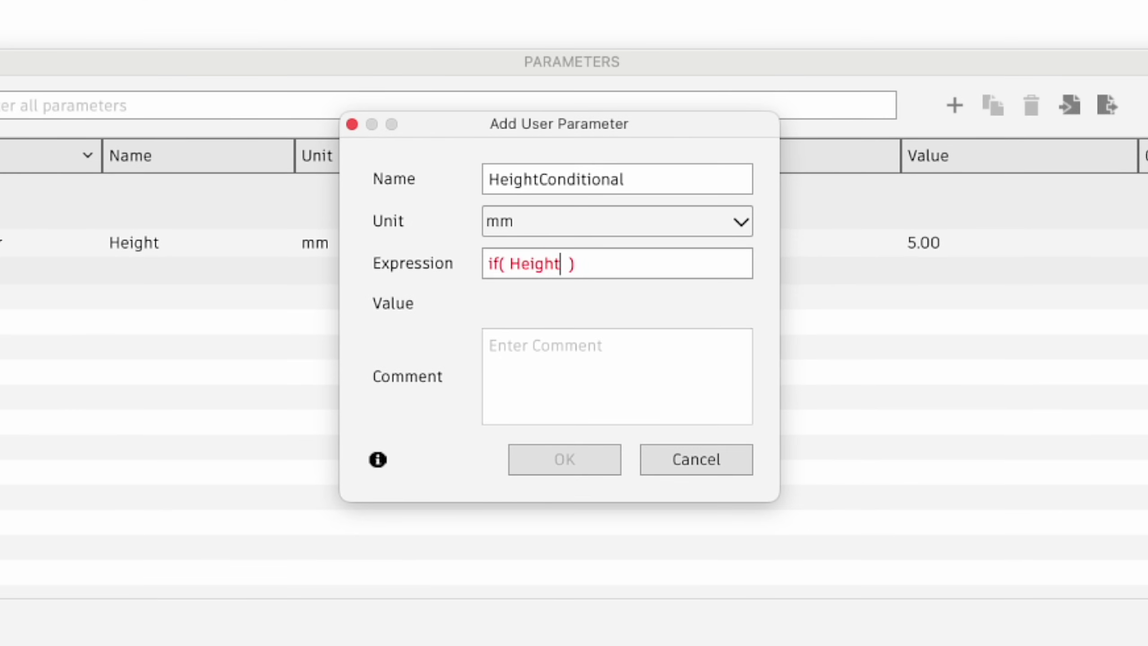
text(<)
text(5)
text(;)
text(5)
text(;Height)
key(Return)
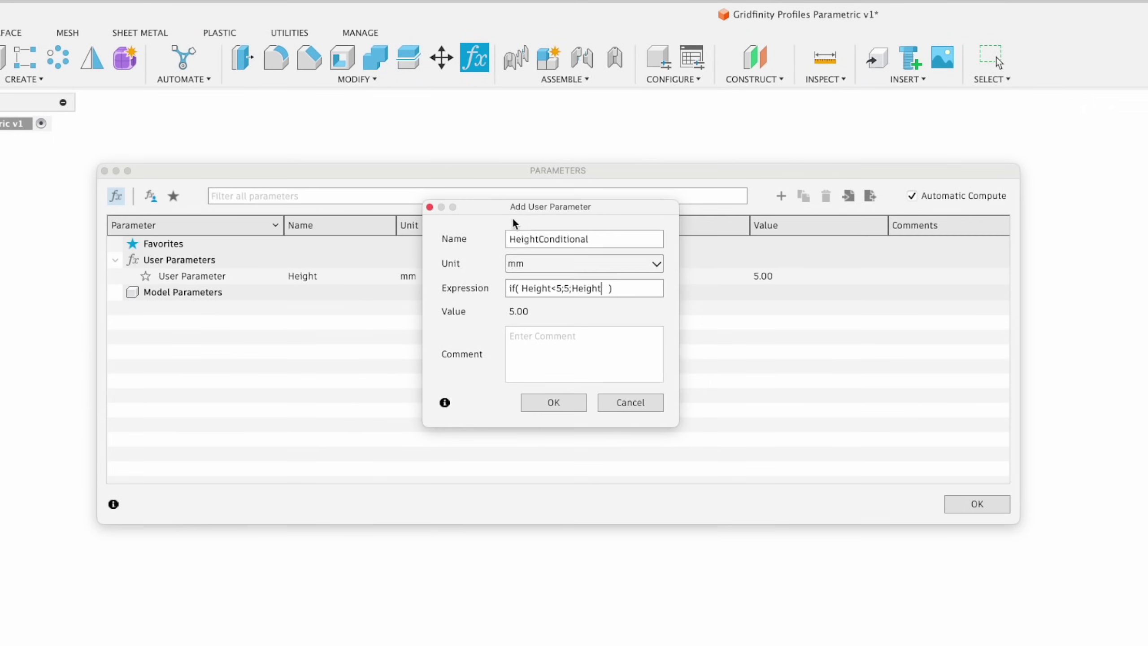
drag(537, 211, 665, 328)
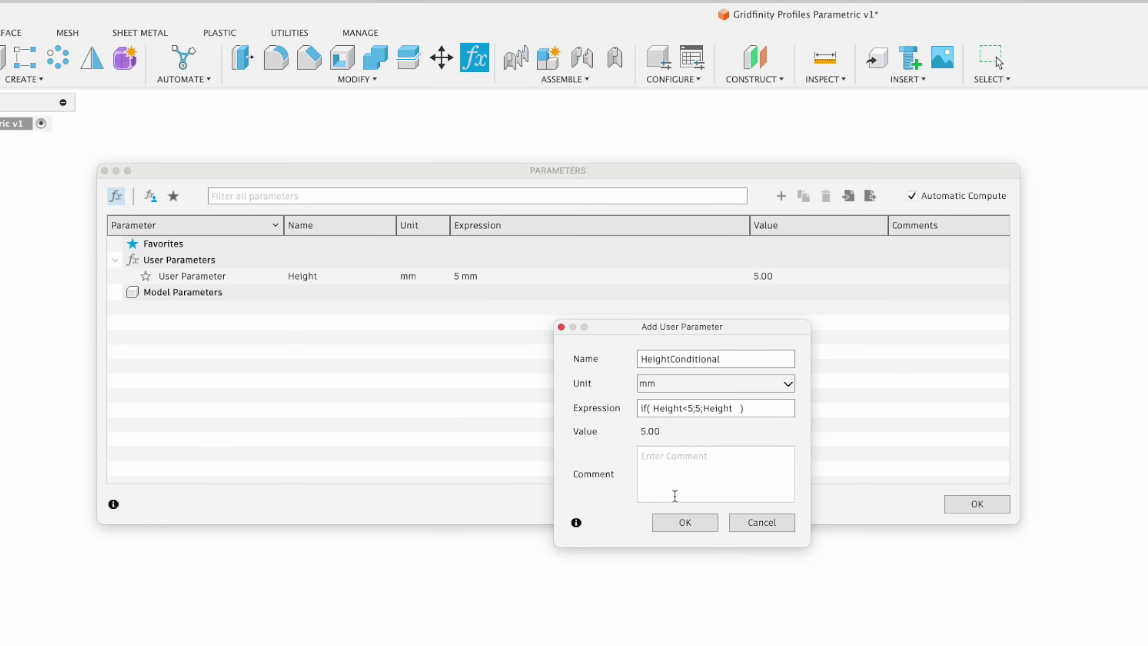
click(685, 522)
- Set the Height parameter to 10 mm to test the conditional expression
click(492, 276)
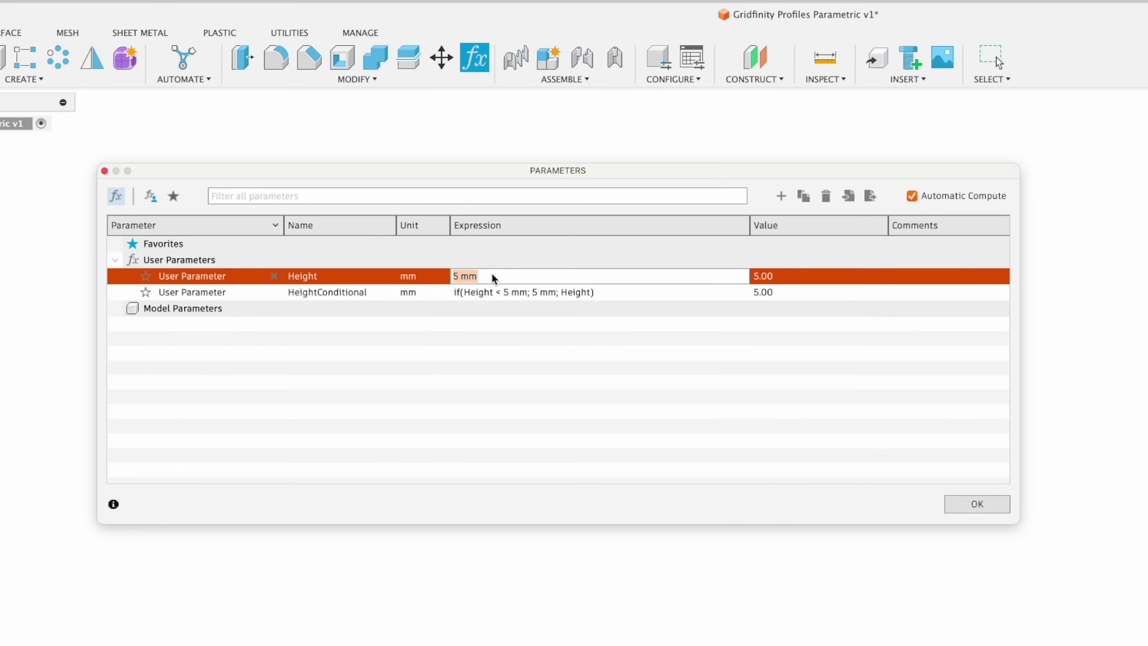
key(BackSpace)
text(10)
key(Return)
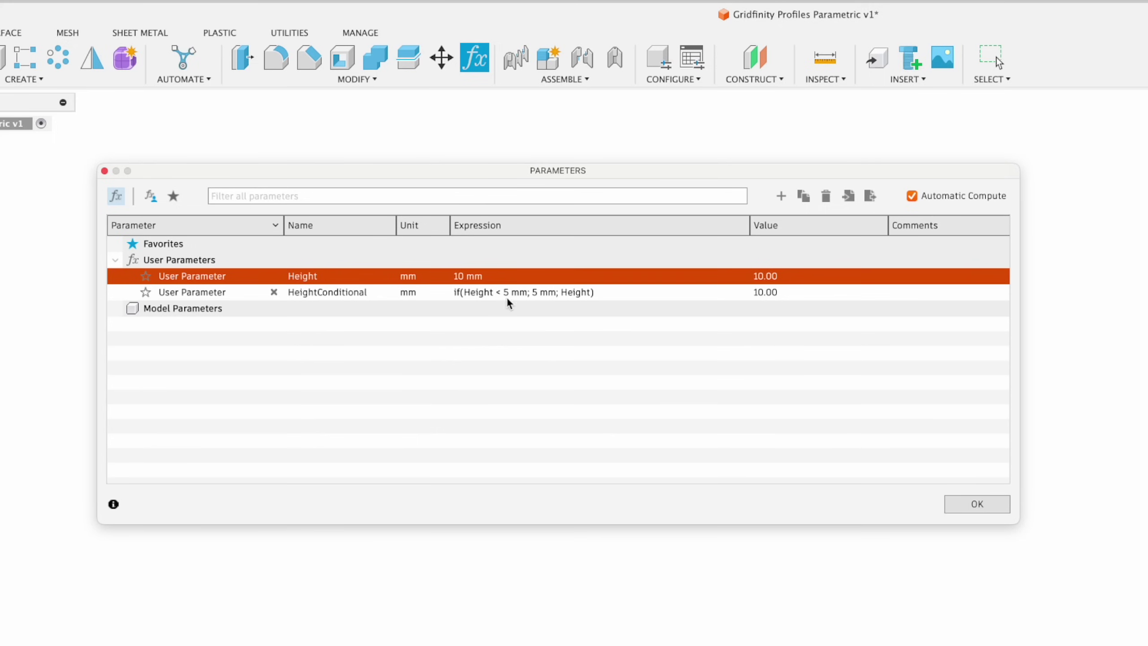
- Test the conditional below its threshold by setting the Height parameter to 4 mm and to 3 mm
click(491, 276)
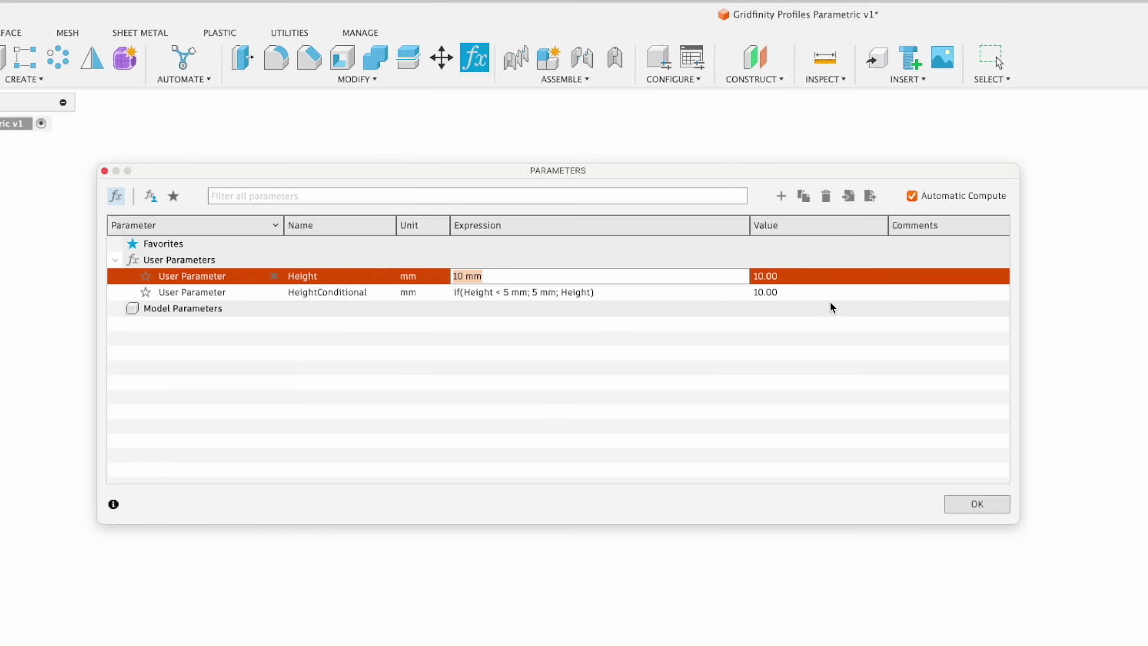
click(774, 295)
click(493, 276)
text(4)
key(Return)
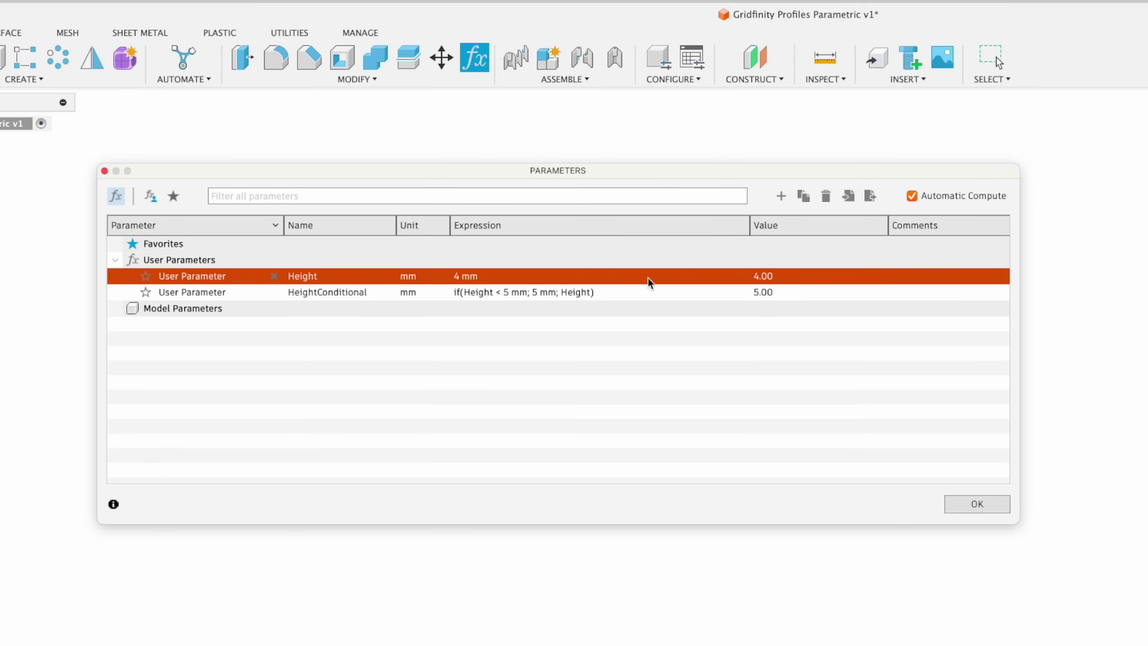
click(520, 277)
text(3)
key(Return)
- Set the Height parameter to 10 mm
click(518, 277)
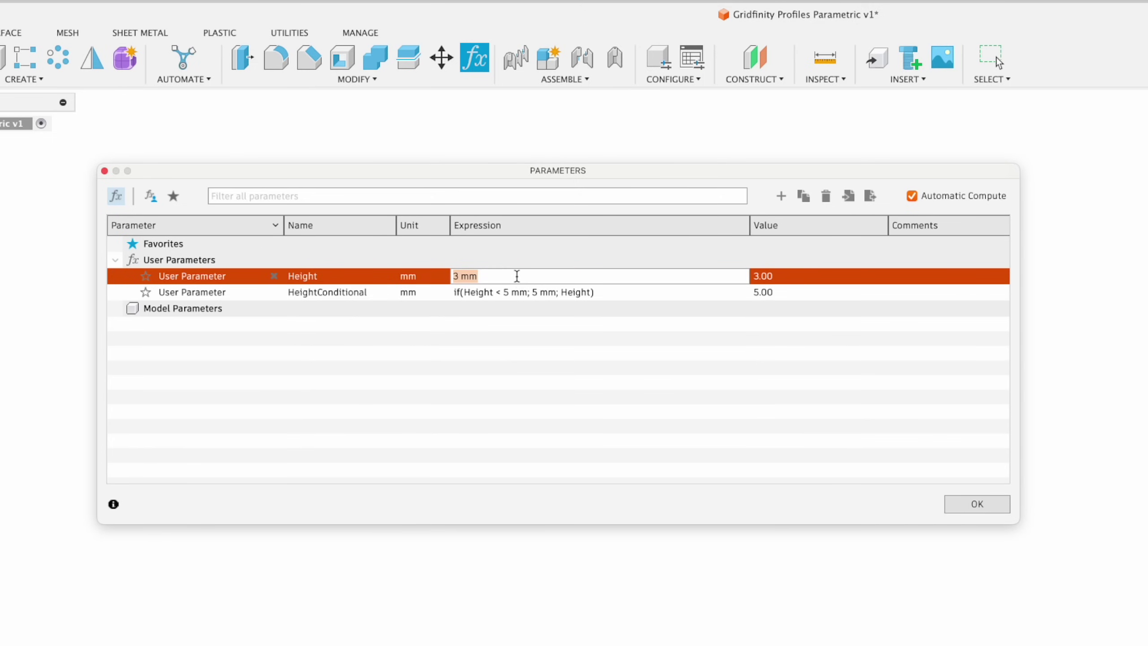
text(5)
key(BackSpace)
text(10)
key(Return)
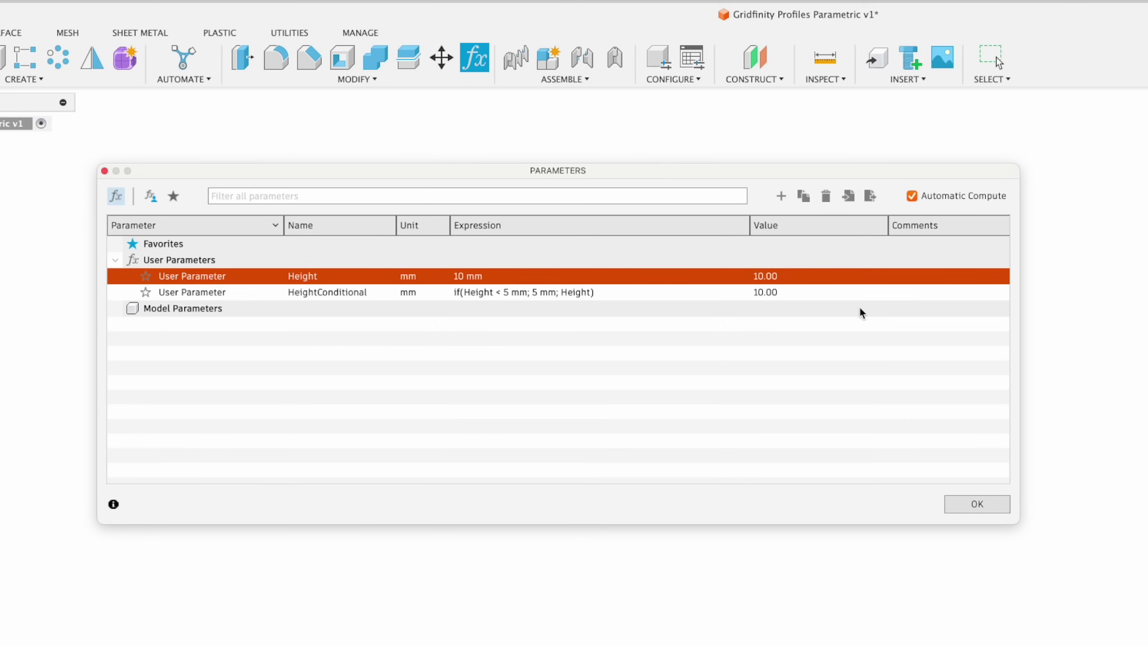
- Add a user parameter named Rows with No Units and a value of 1
click(781, 196)
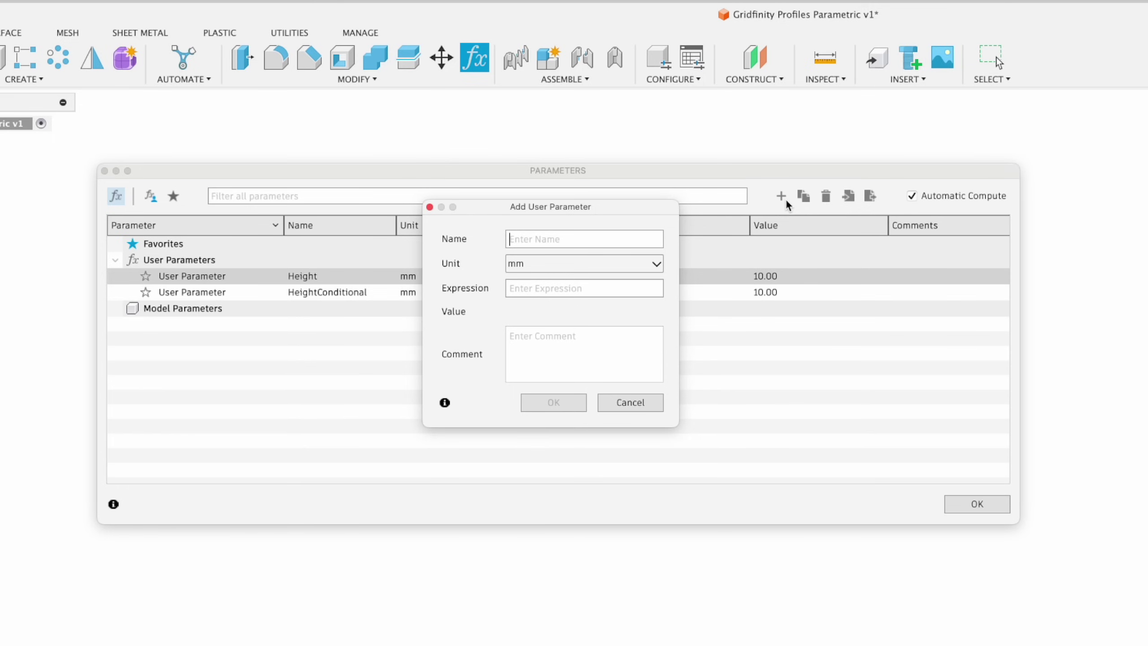
text(Rows)
click(618, 271)
click(566, 263)
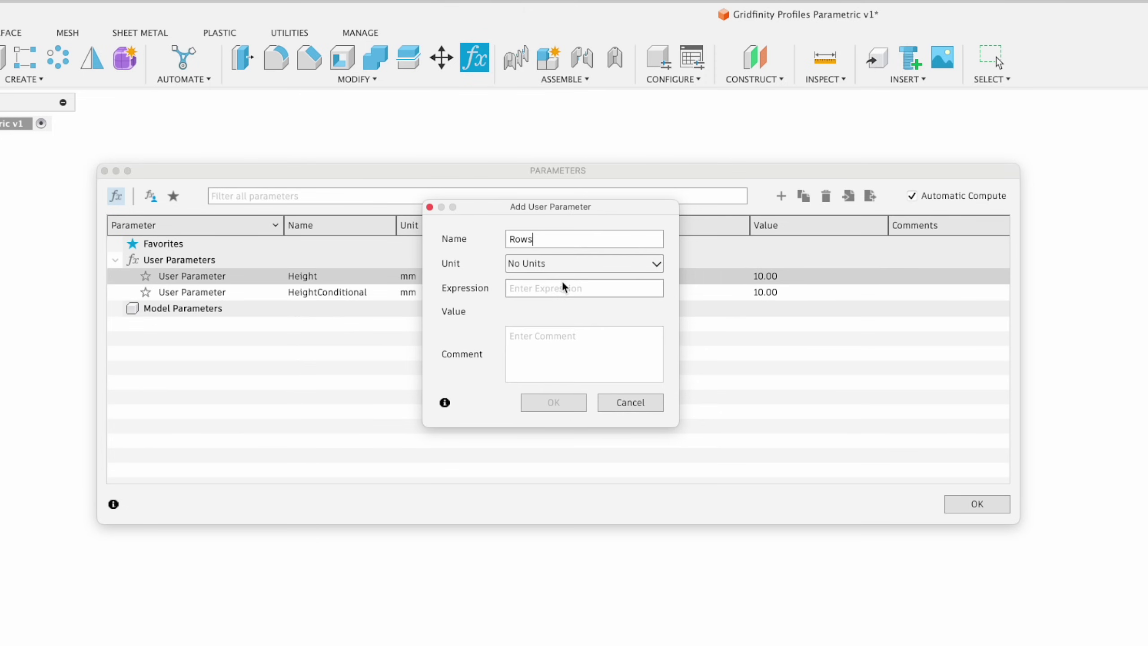
click(553, 293)
text(1)
click(542, 402)
- Add a unitless user parameter named Columns with a value of 1 and close the parameters dialog
click(779, 199)
text(Columns)
key(Tab)
click(635, 263)
click(635, 260)
text(1)
key(Return)
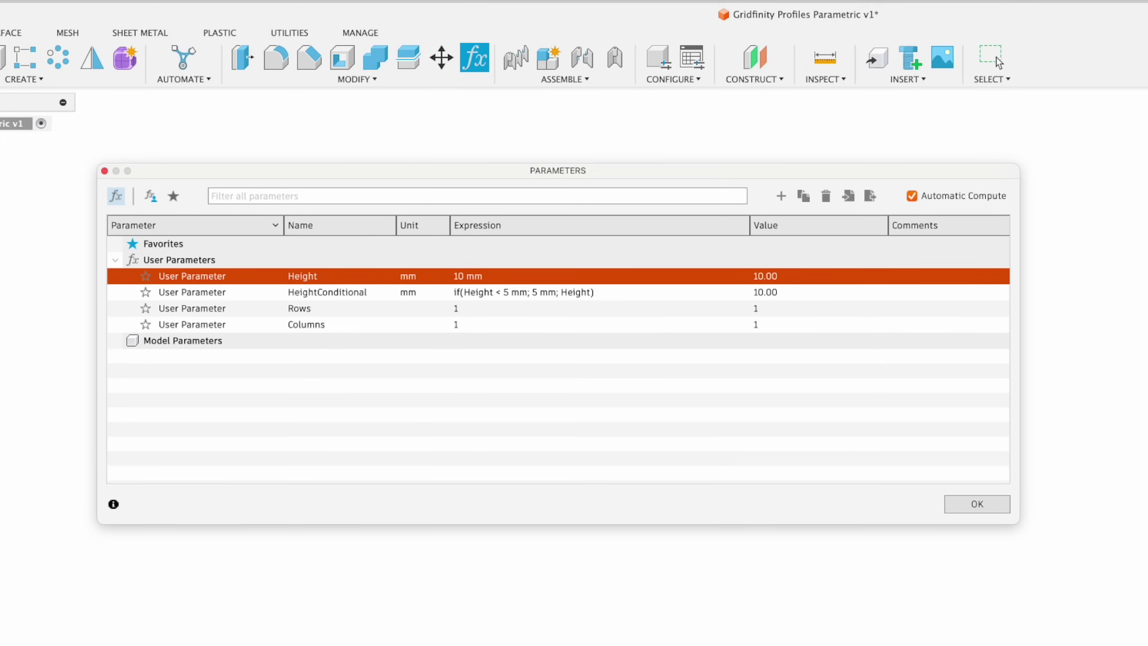
click(992, 508)
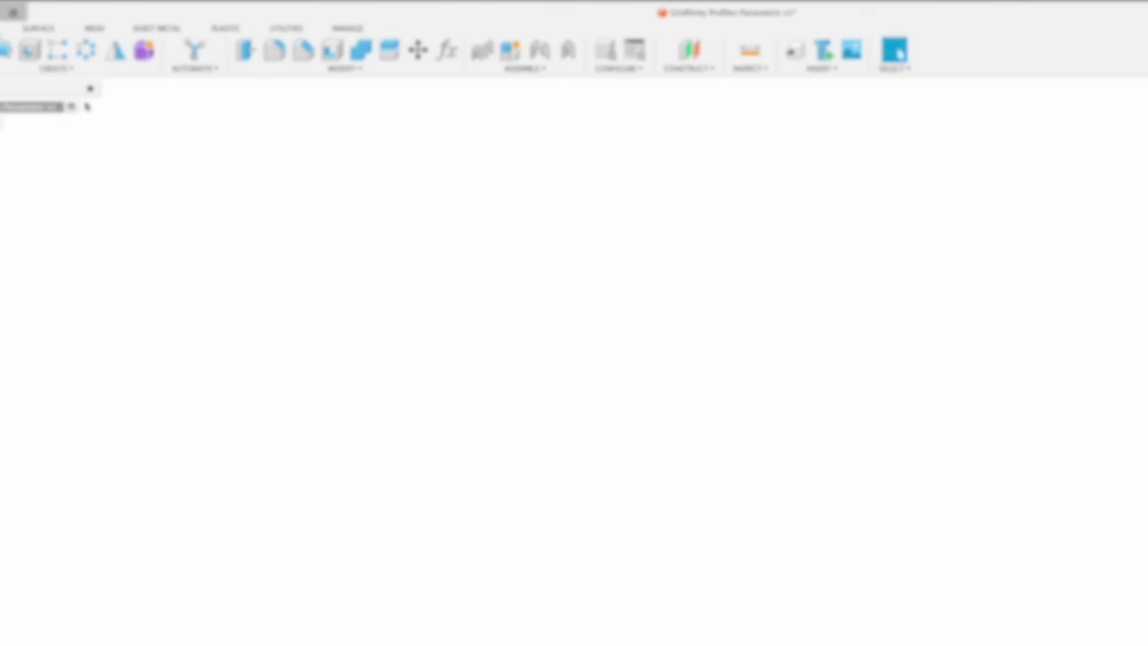
- Start a new sketch on the horizontal origin plane
click(124, 46)
click(86, 58)
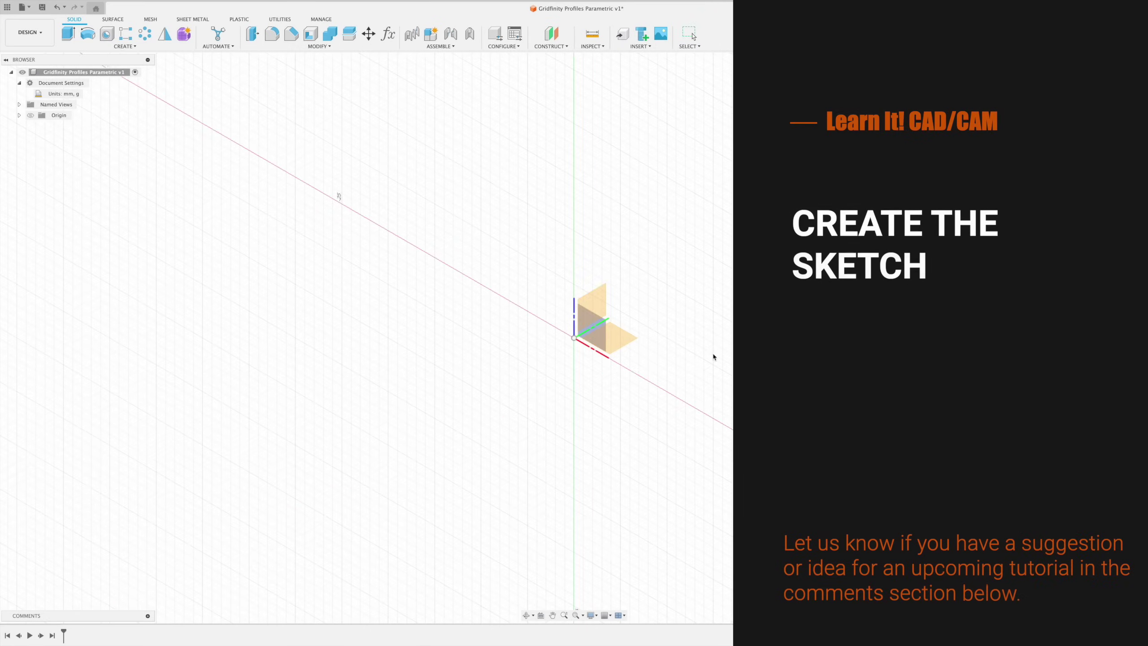
click(627, 341)
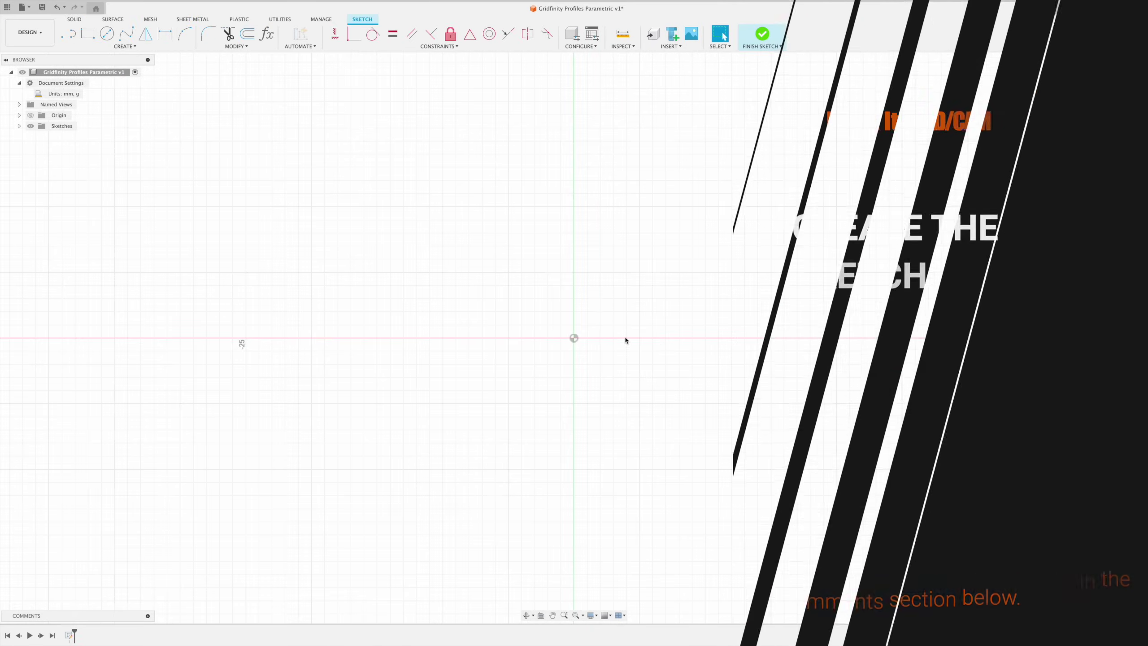
- Start a two-point rectangle at the sketch origin and set its vertical dimension to 42*Rows
click(87, 34)
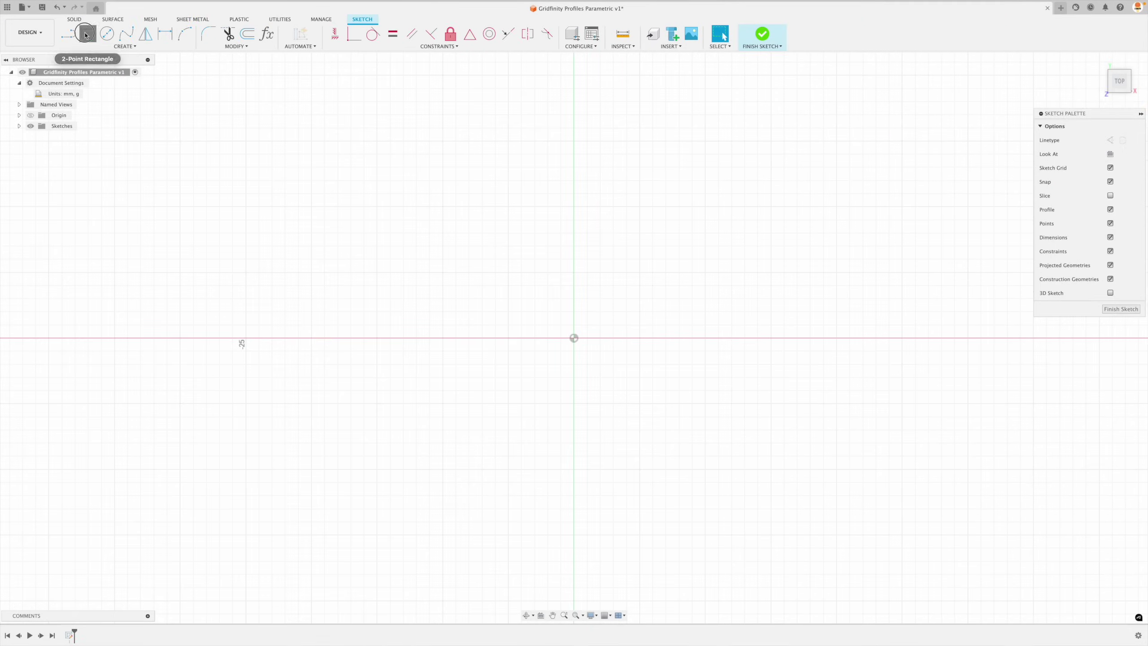
click(574, 337)
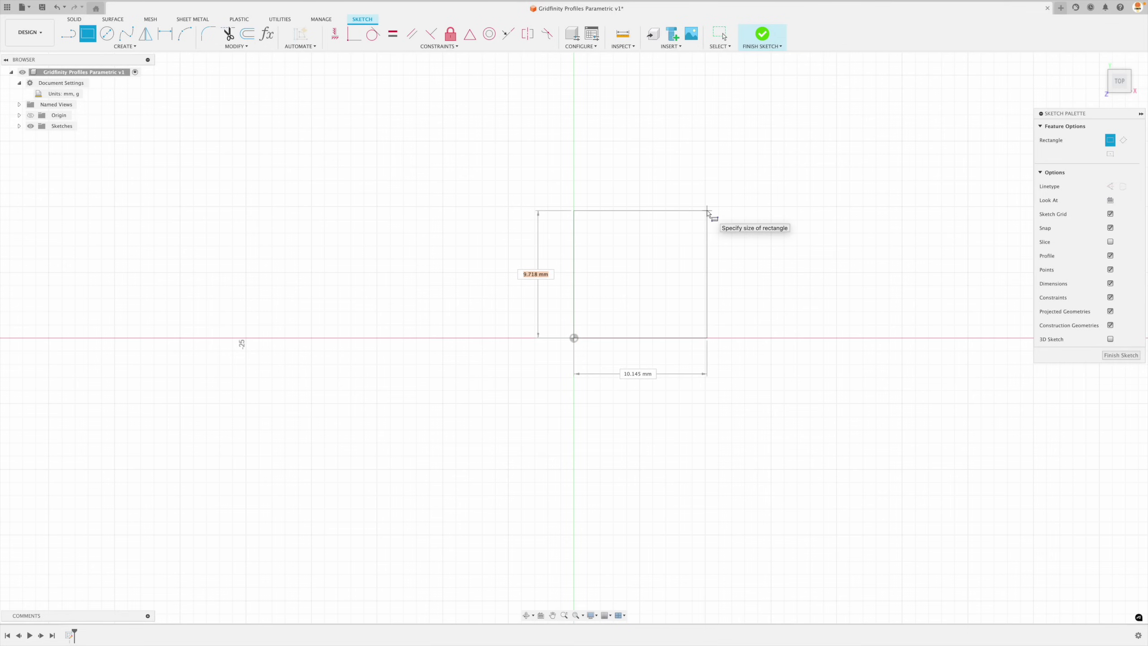
text(42)
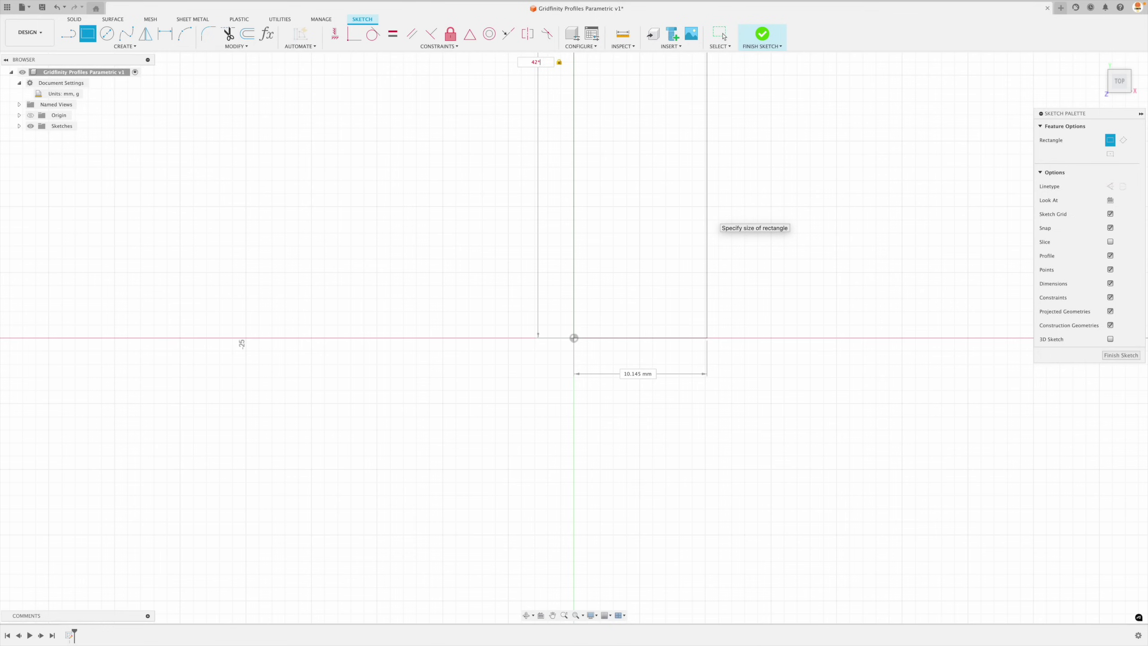
text(*)
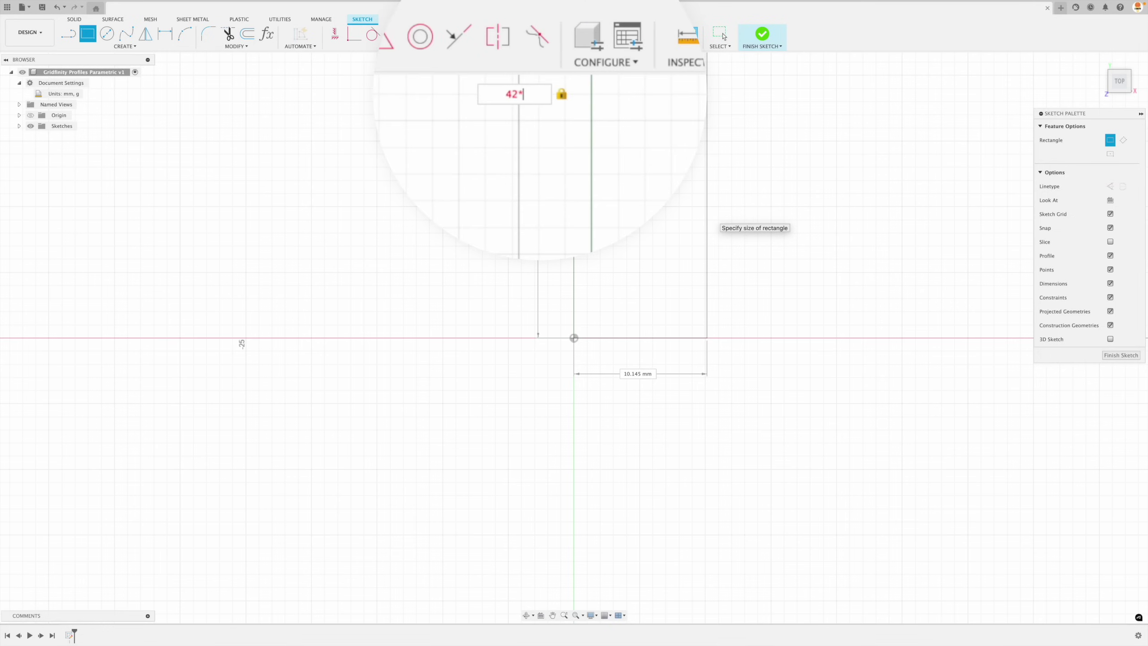
text(ww)
key(BackSpace)
key(BackSpace)
text(w)
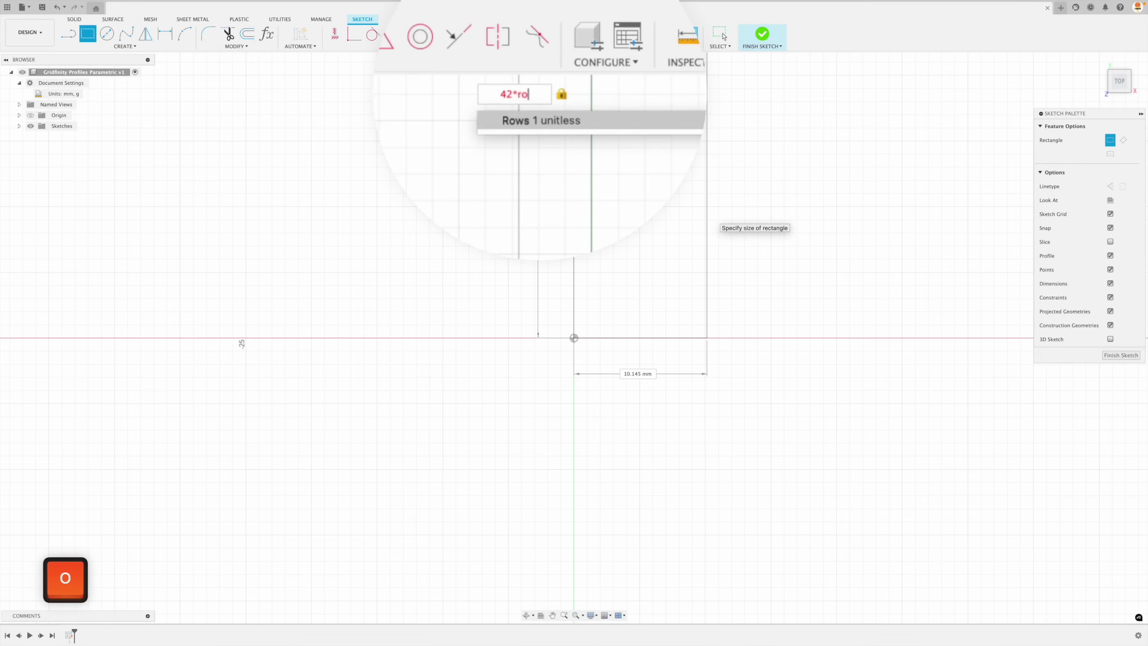
key(Return)
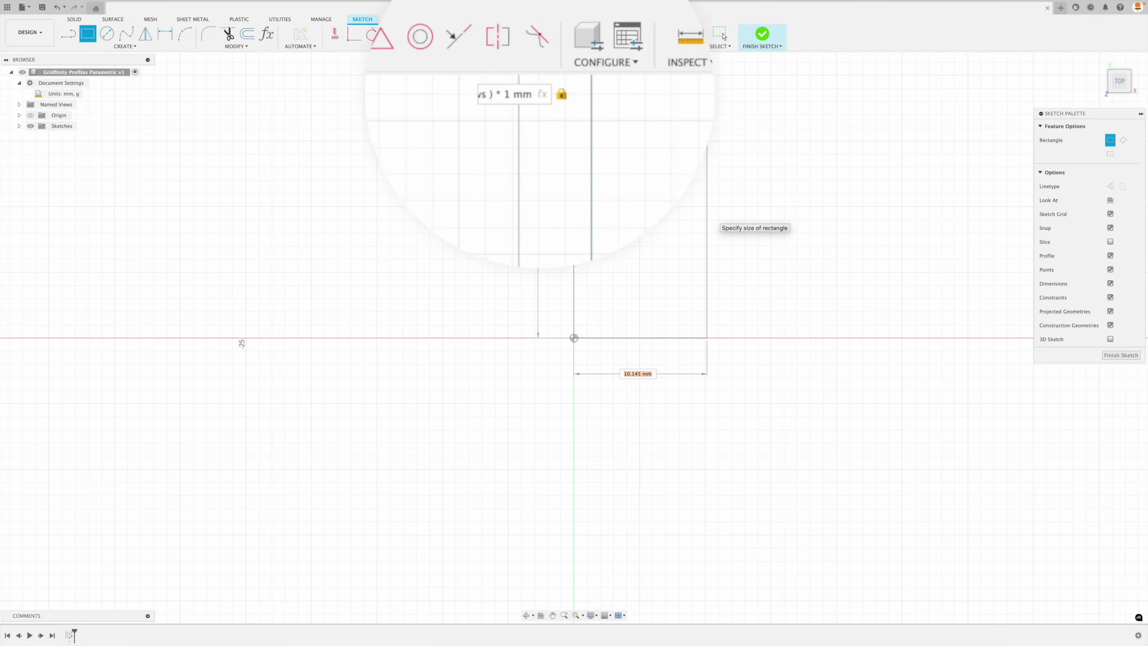
- Set the rectangle's horizontal dimension to 42*Columns and finish the sketch
text(42)
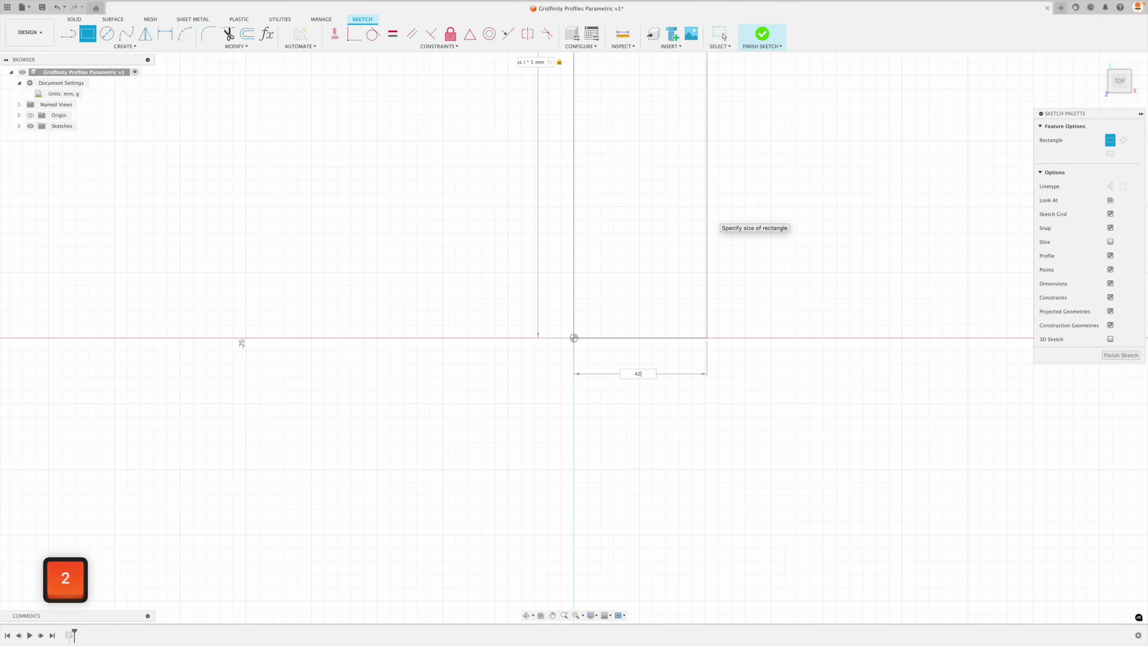
text(*)
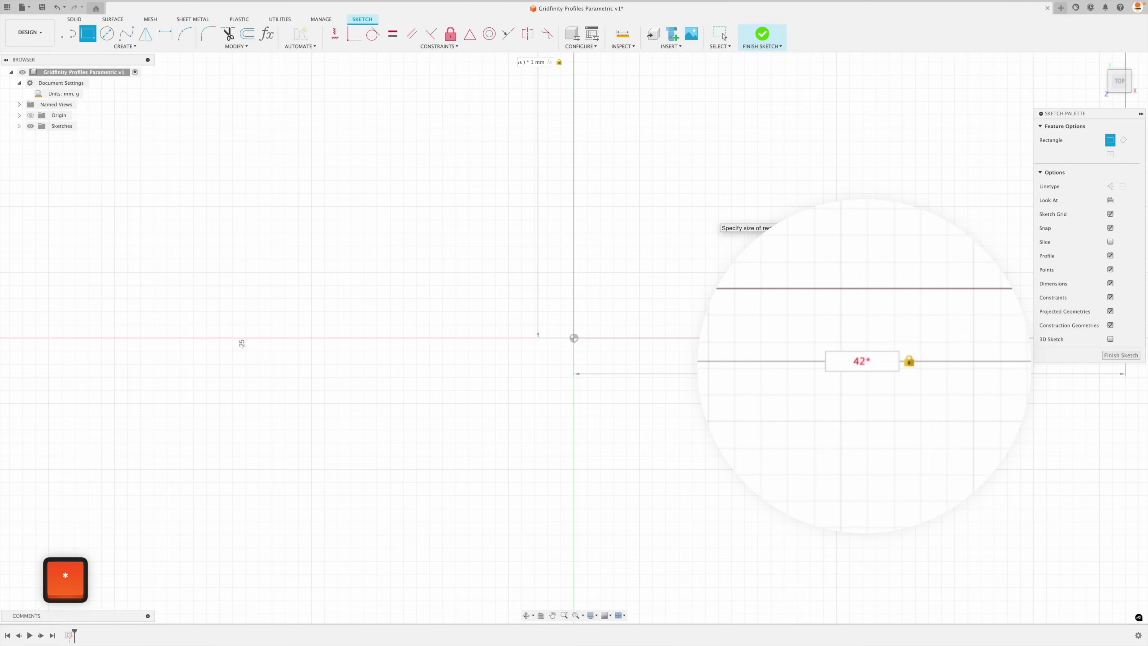
text(Columns)
key(Return)
key(Return)
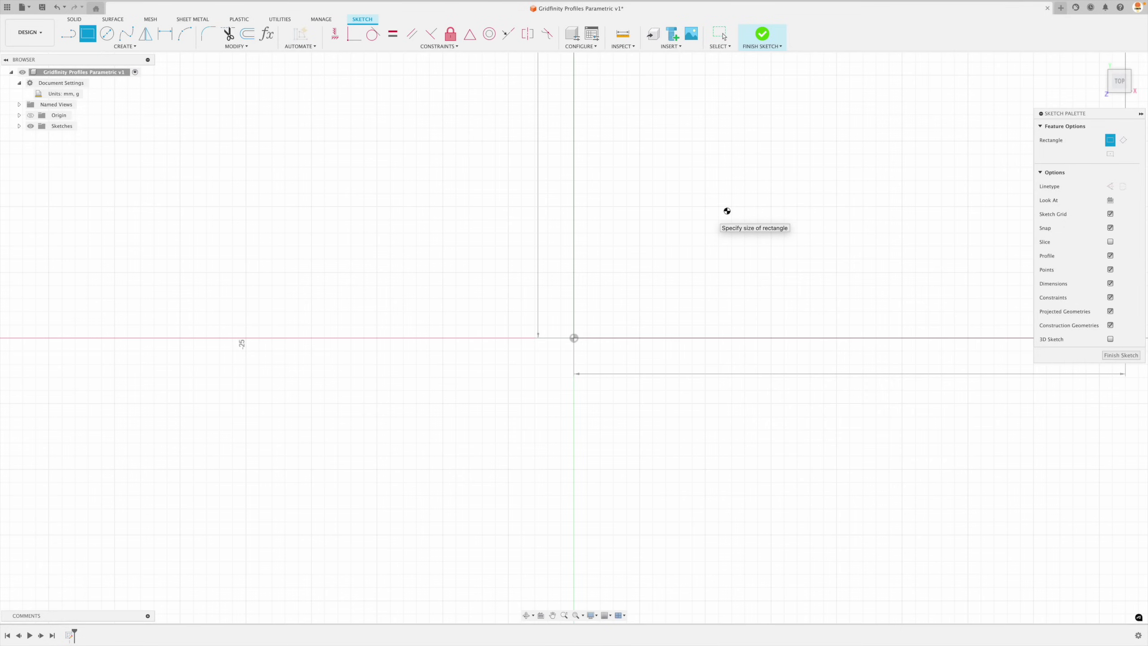
click(1097, 64)
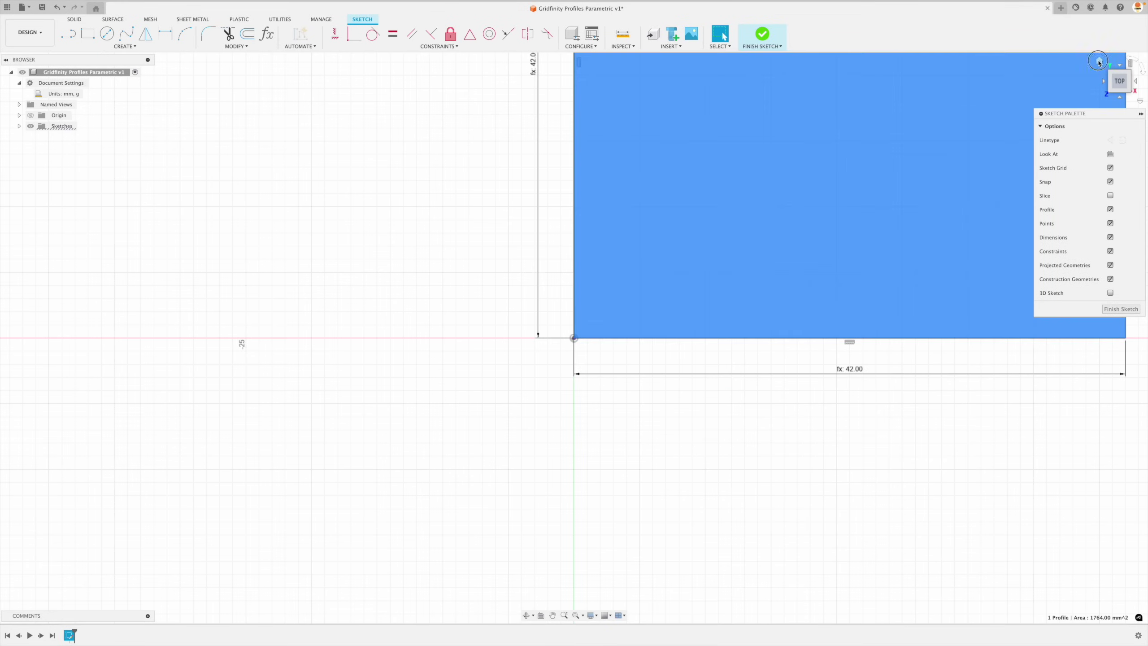
click(1099, 63)
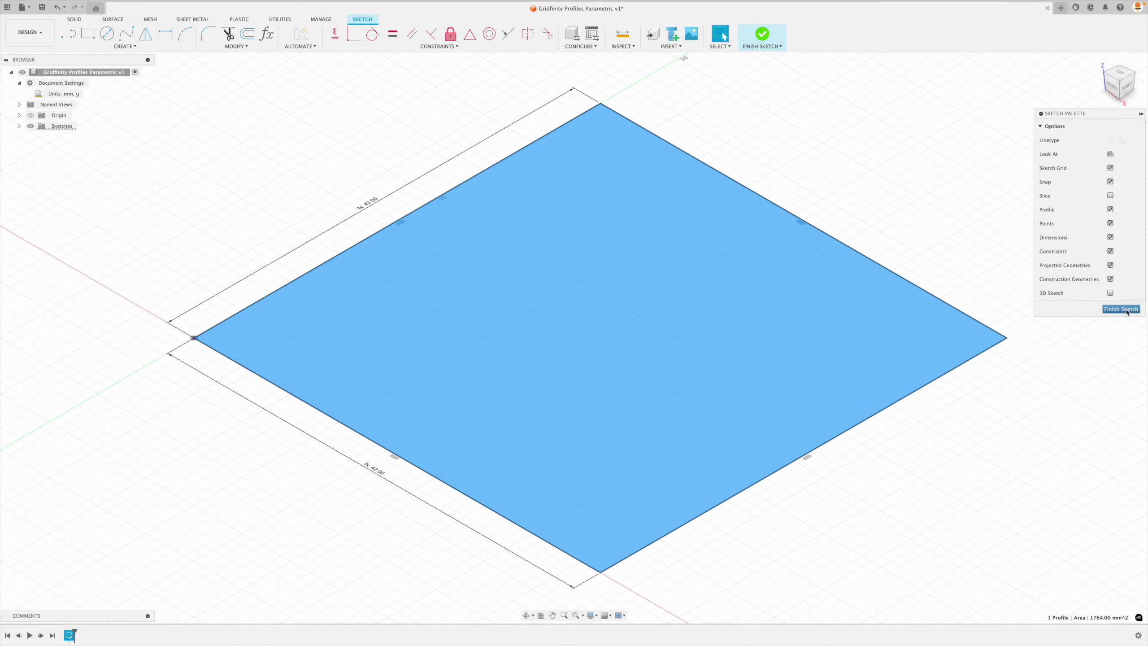
click(1122, 310)
- Set the Rows and Columns user parameters to 2 each to test the parametric rectangle
scroll(895, 228, down, 2)
middle_drag(781, 311, 494, 397)
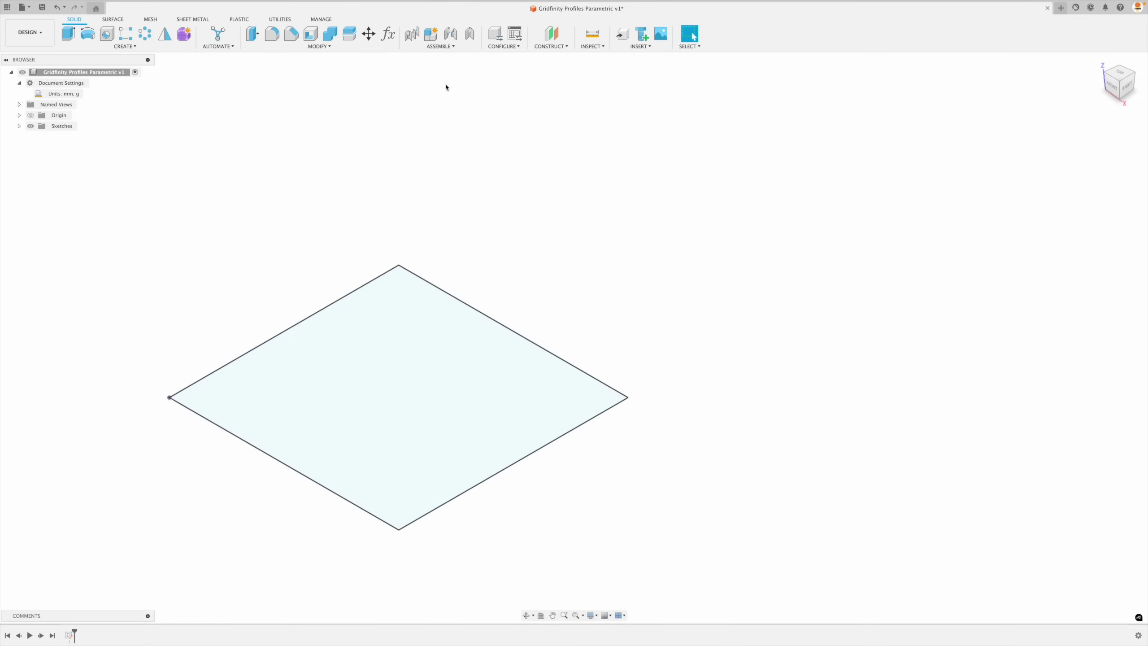
click(388, 34)
double_click(391, 183)
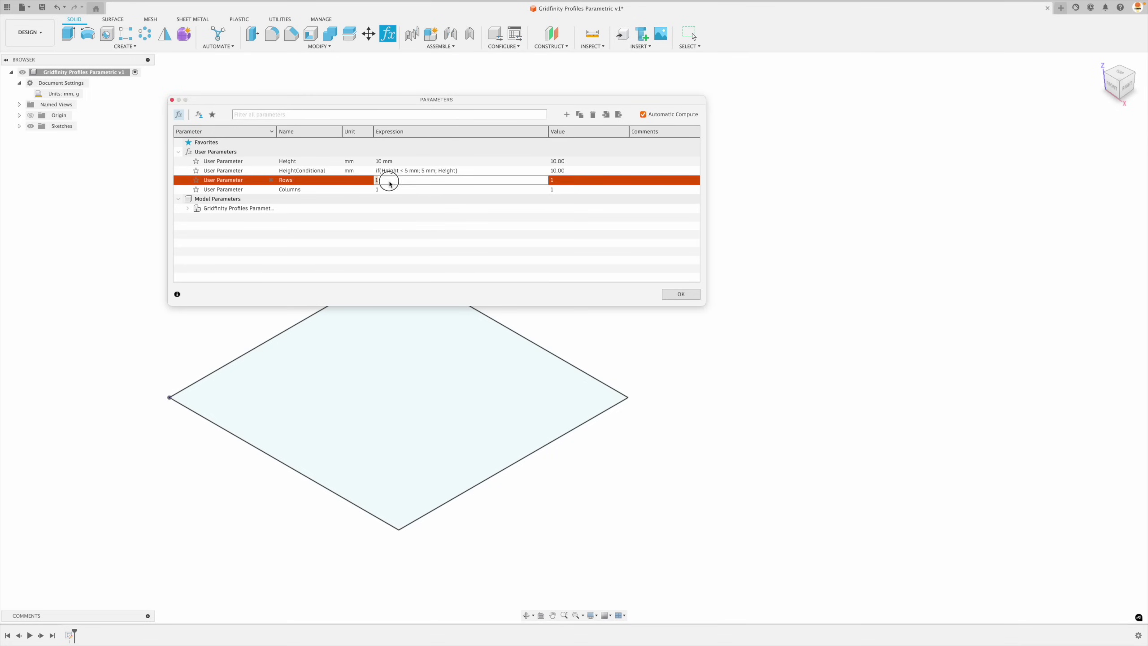
text(2)
key(Return)
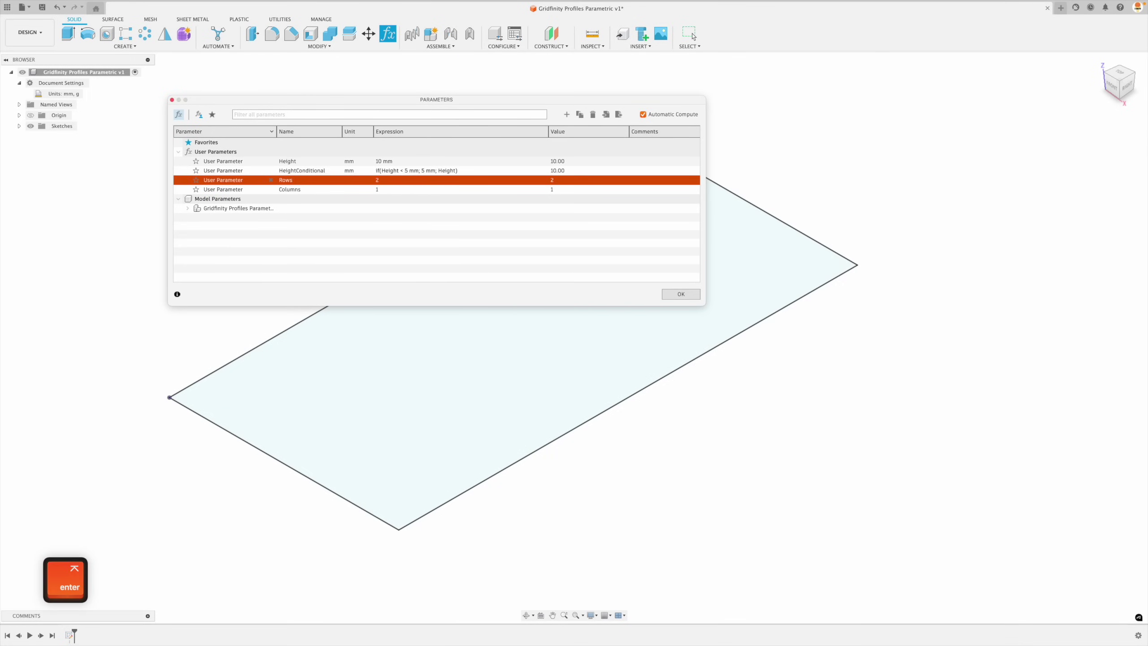
double_click(389, 190)
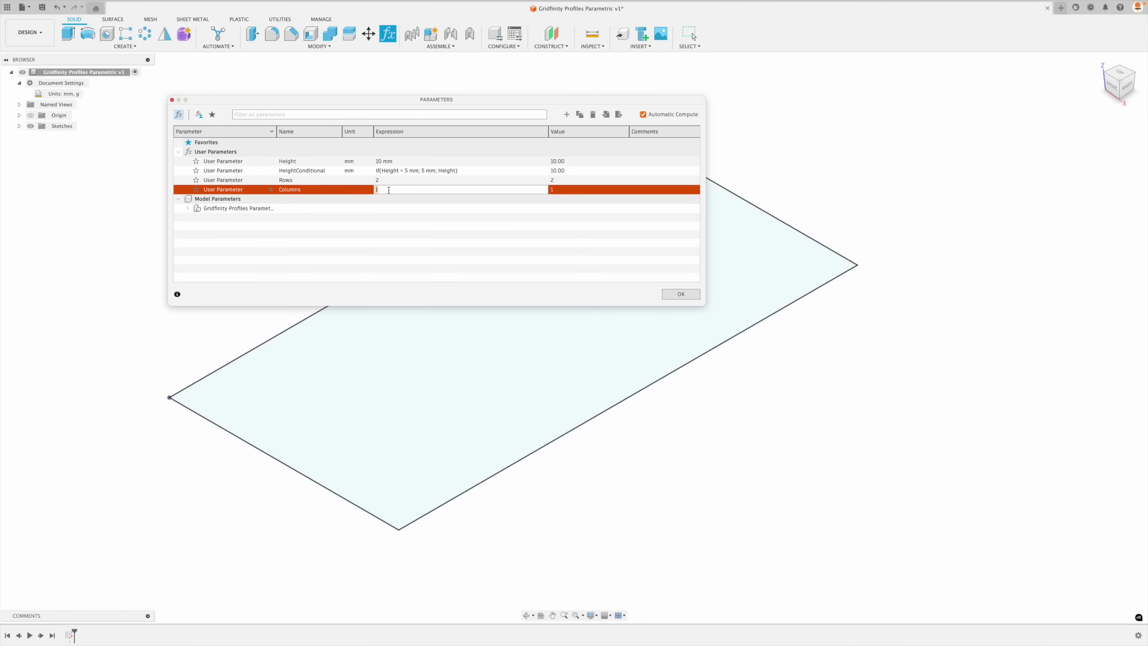
text(2)
key(Return)
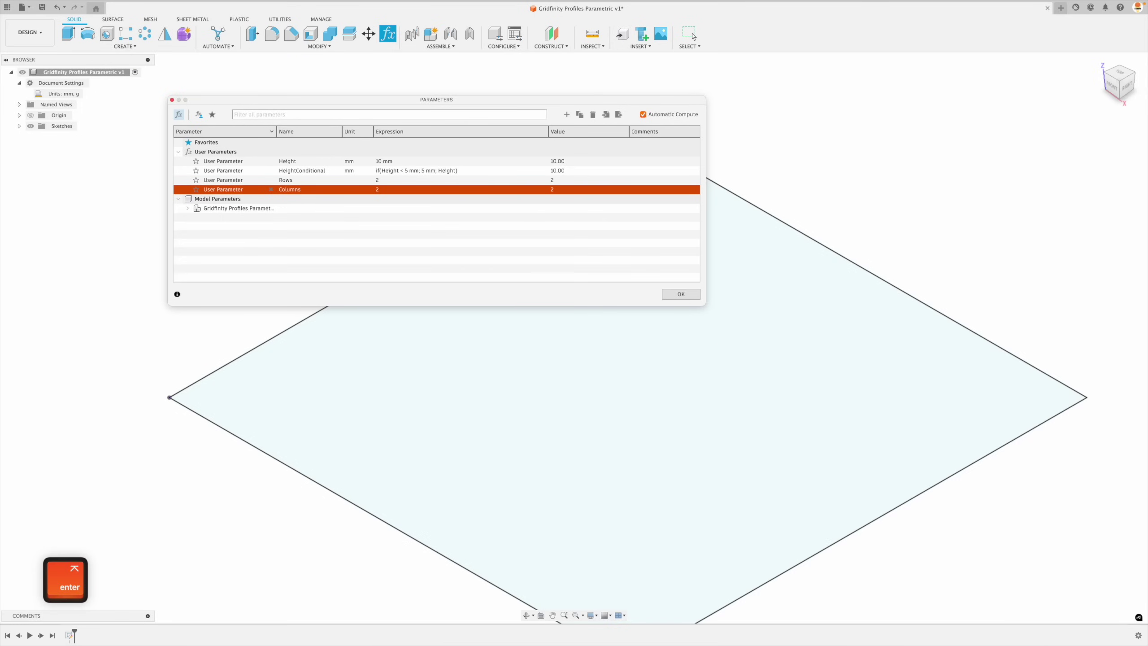
- Set the Columns user parameter to 3 to test the rectangle's horizontal growth
double_click(388, 190)
text(3)
key(Return)
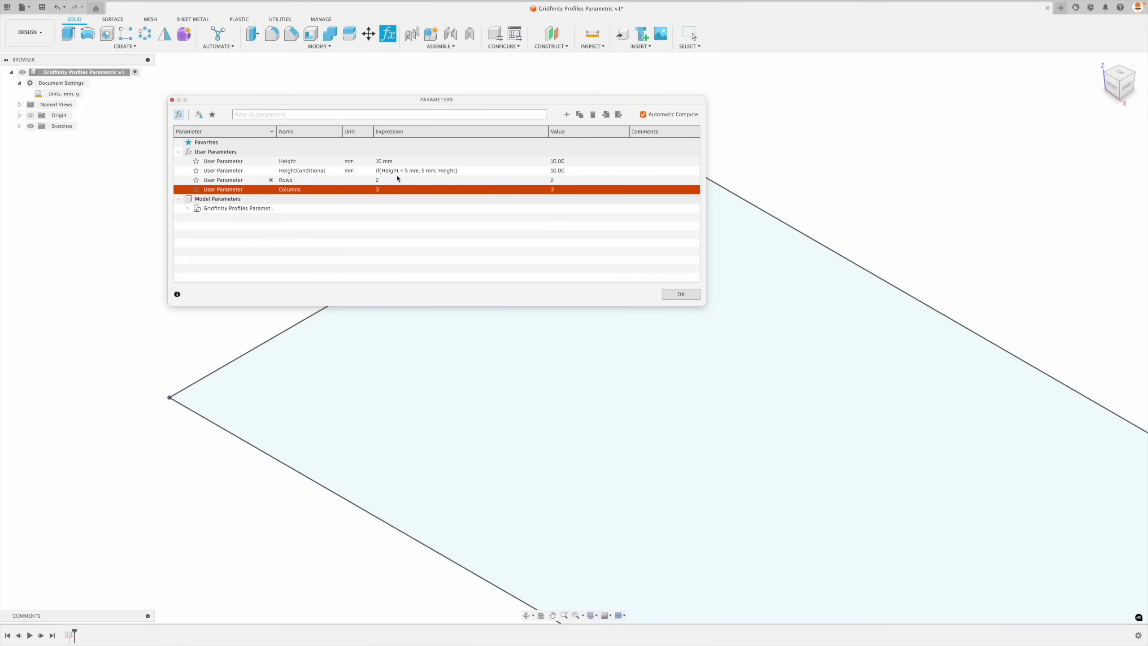
- Set the Rows and Columns parameters back to 1 and close the parameters dialog
double_click(386, 180)
text(1)
key(Return)
double_click(388, 189)
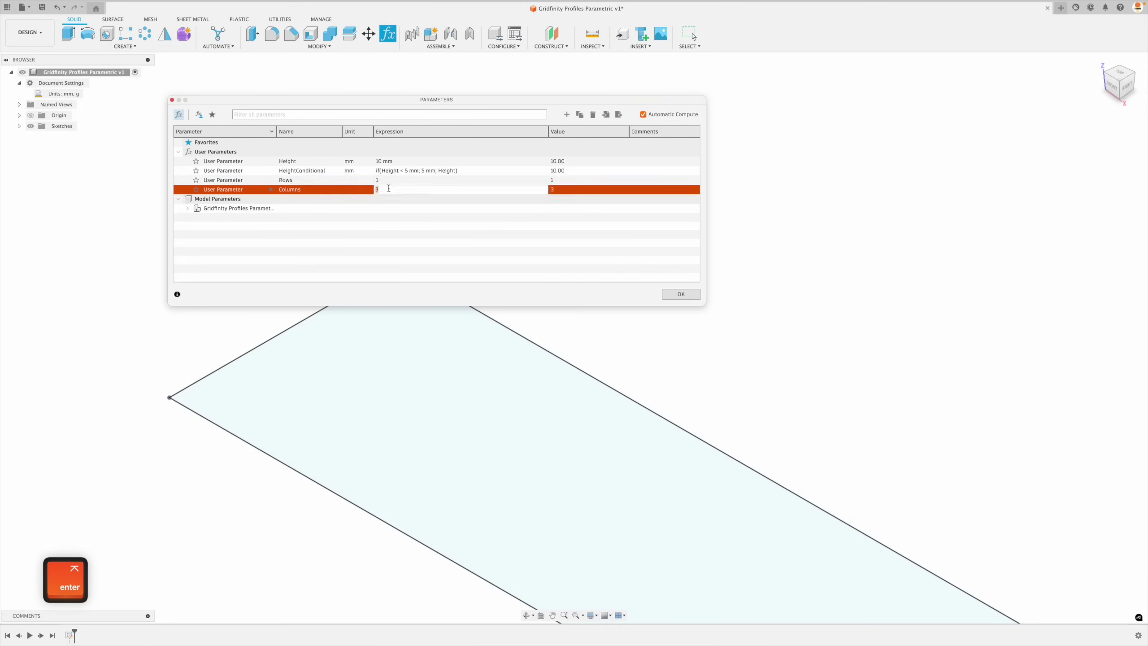
text(1)
key(Return)
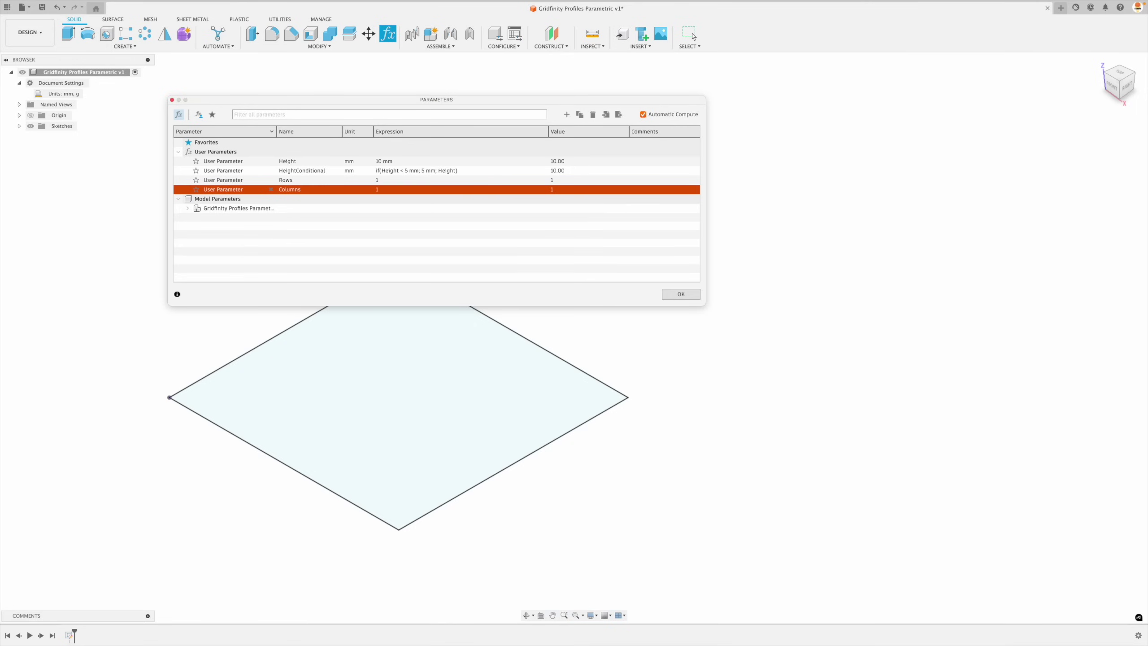
click(681, 294)
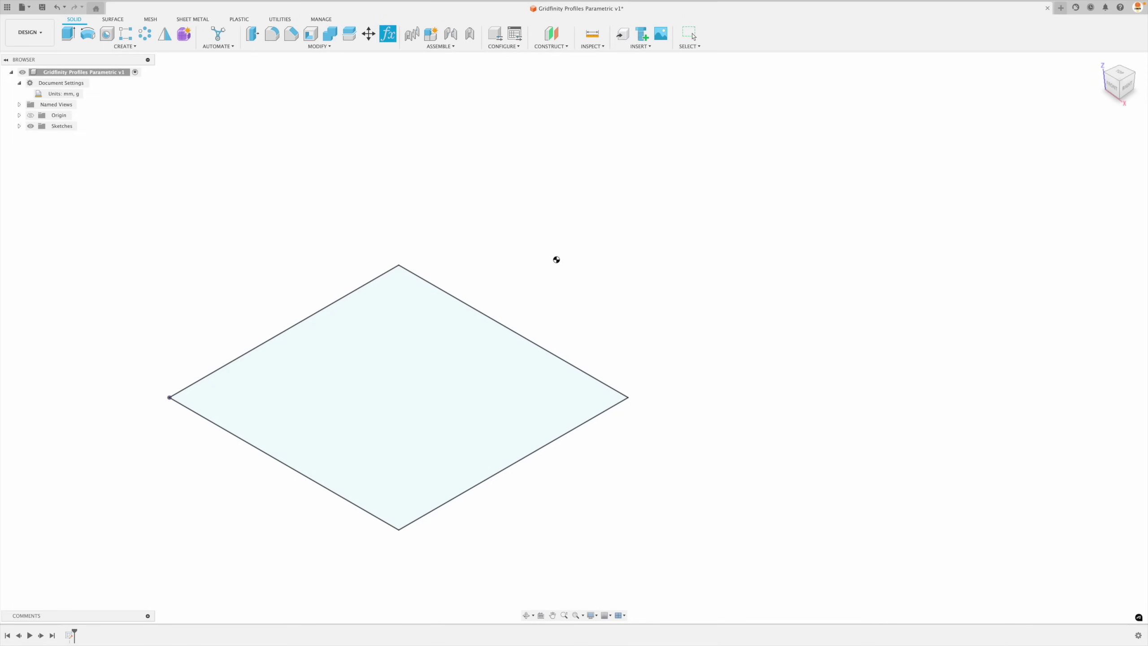
- Extrude the square profile downward as a new body with the distance expression -HeightConditional+4.75
click(68, 34)
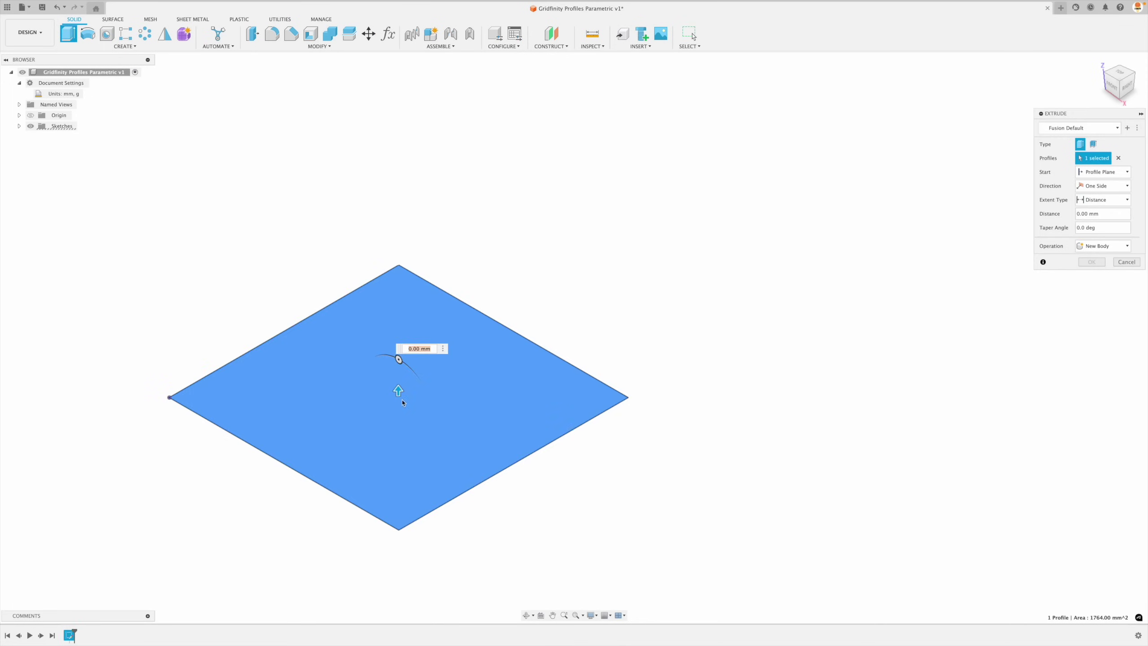
drag(399, 390, 399, 427)
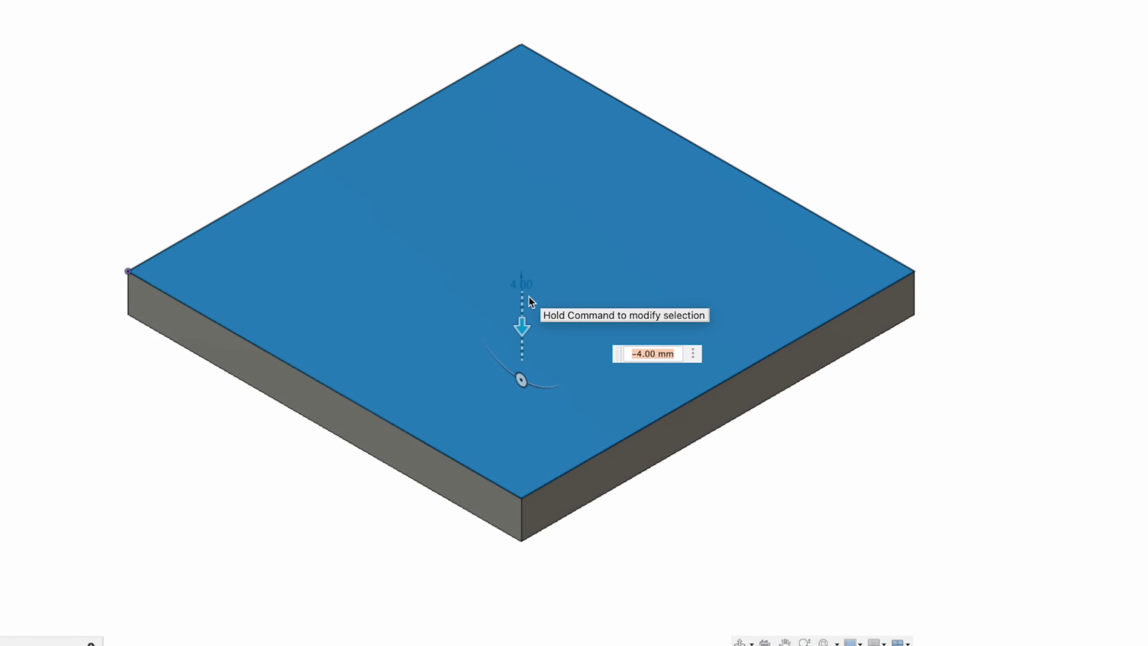
text(-he)
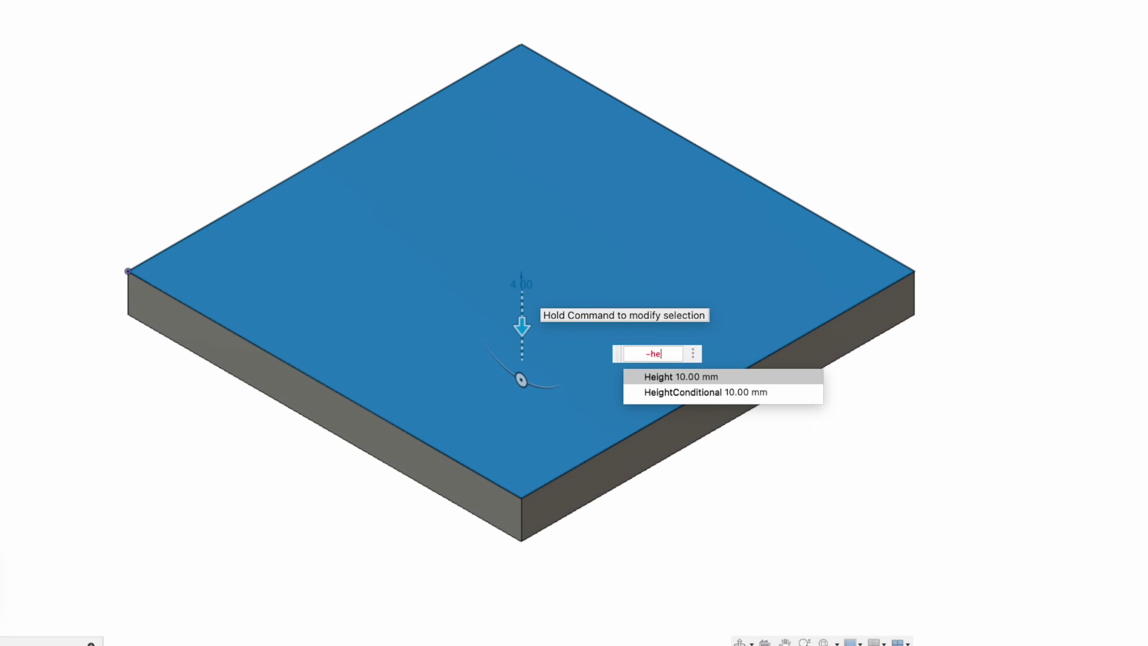
key(Return)
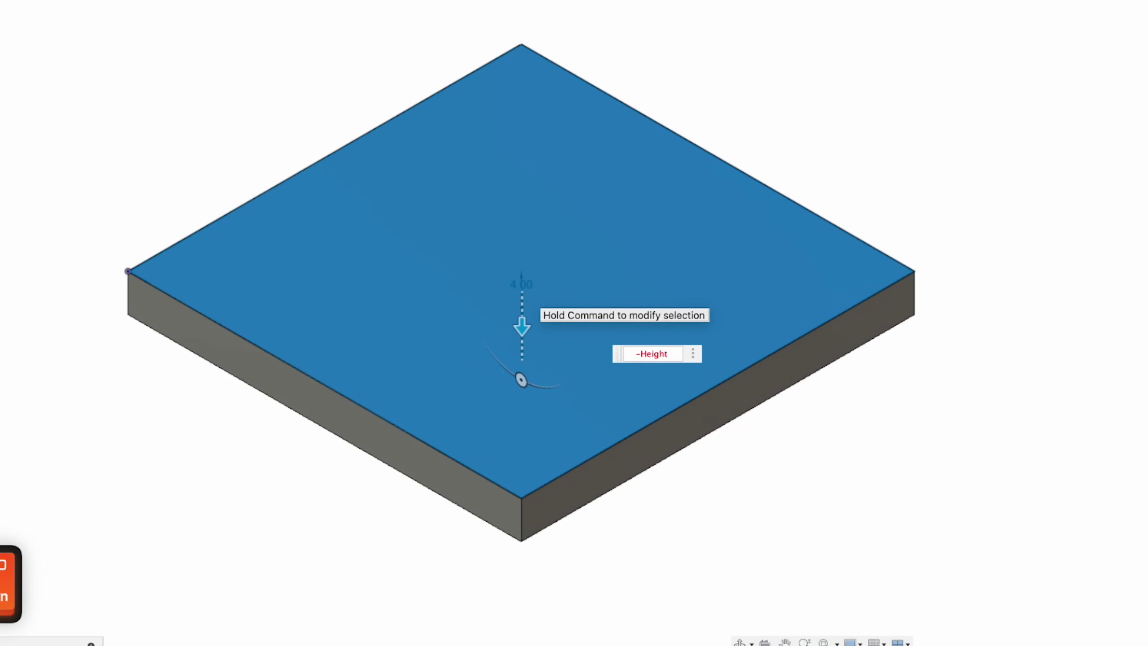
key(BackSpace)
key(BackSpace)
key(BackSpace)
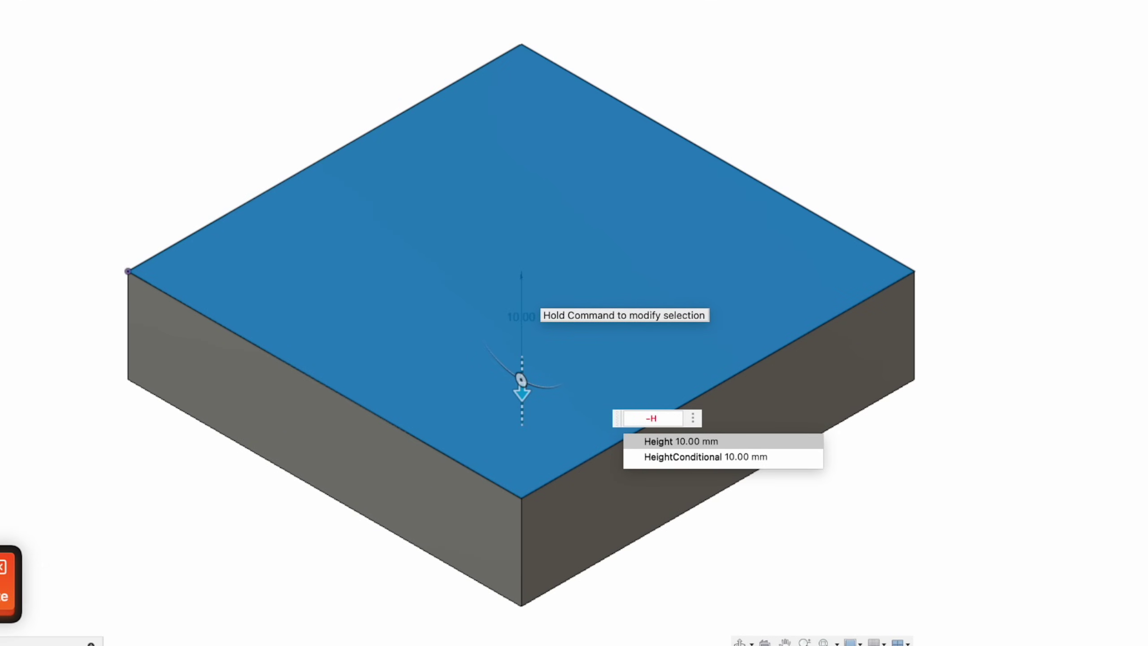
key(Down)
key(Return)
text(+)
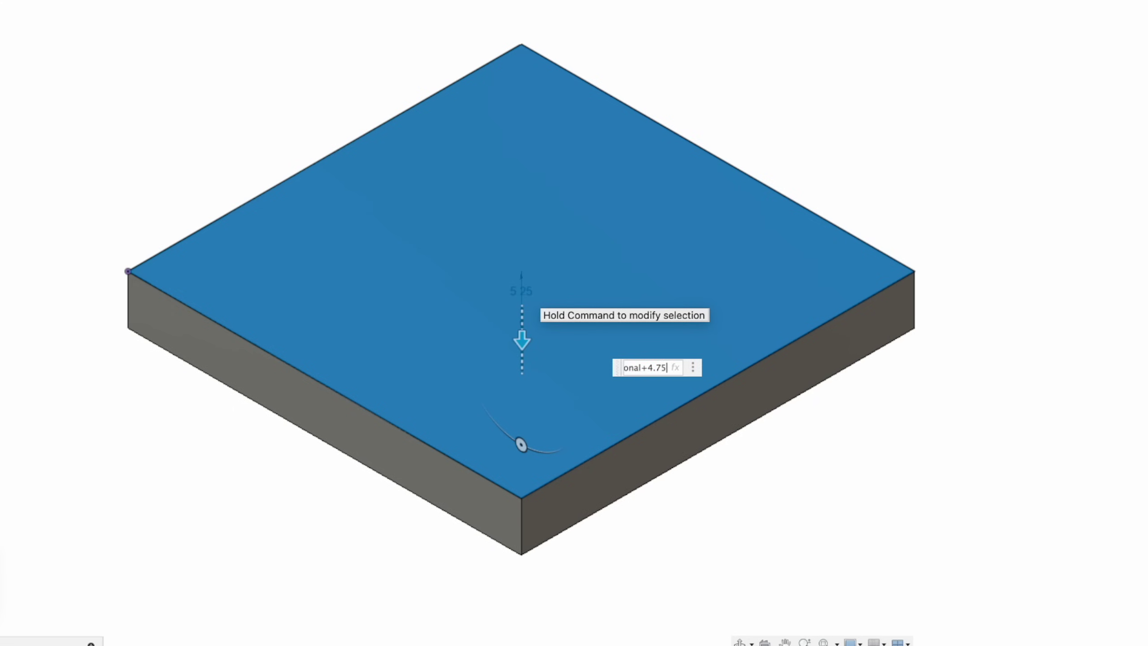
text(4.75)
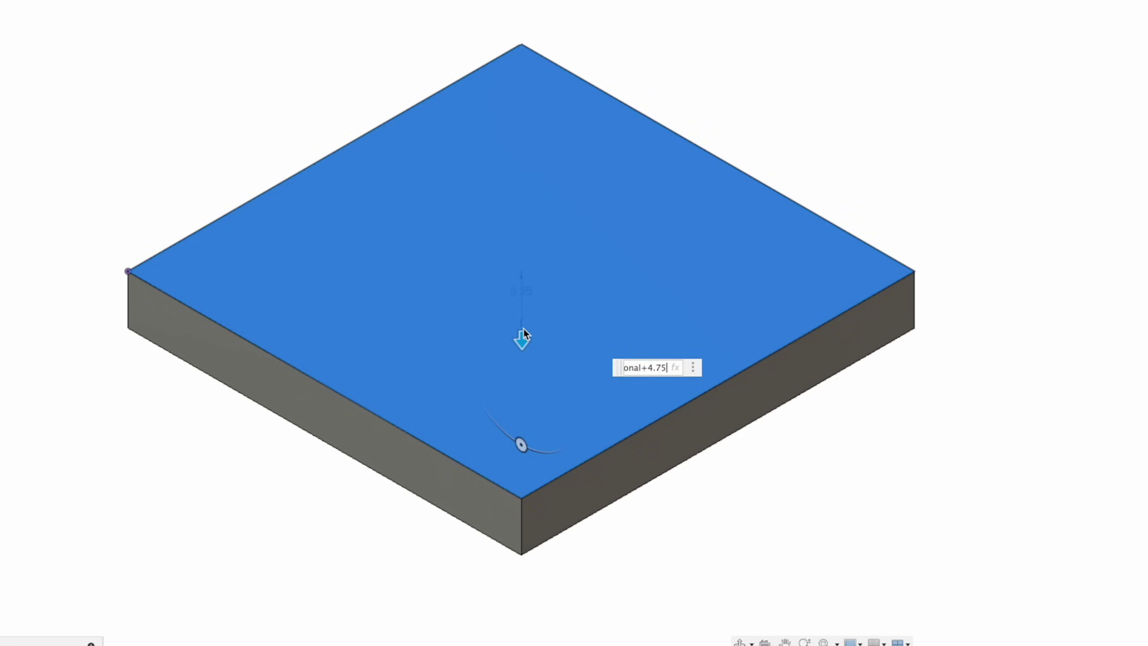
triple_click(609, 367)
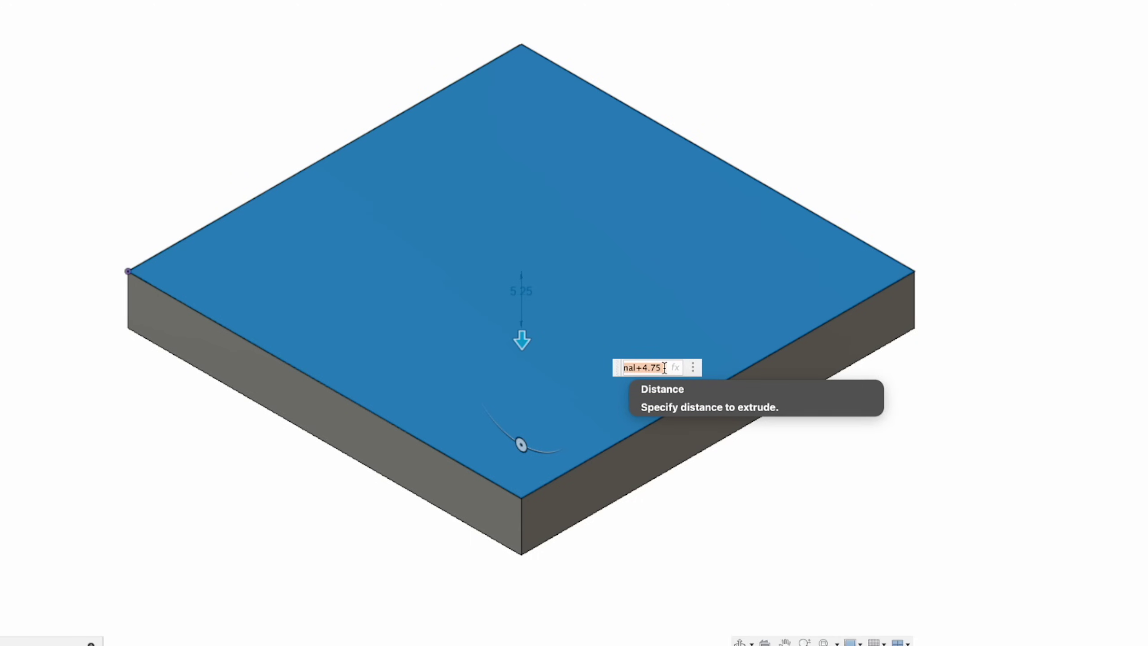
triple_click(655, 368)
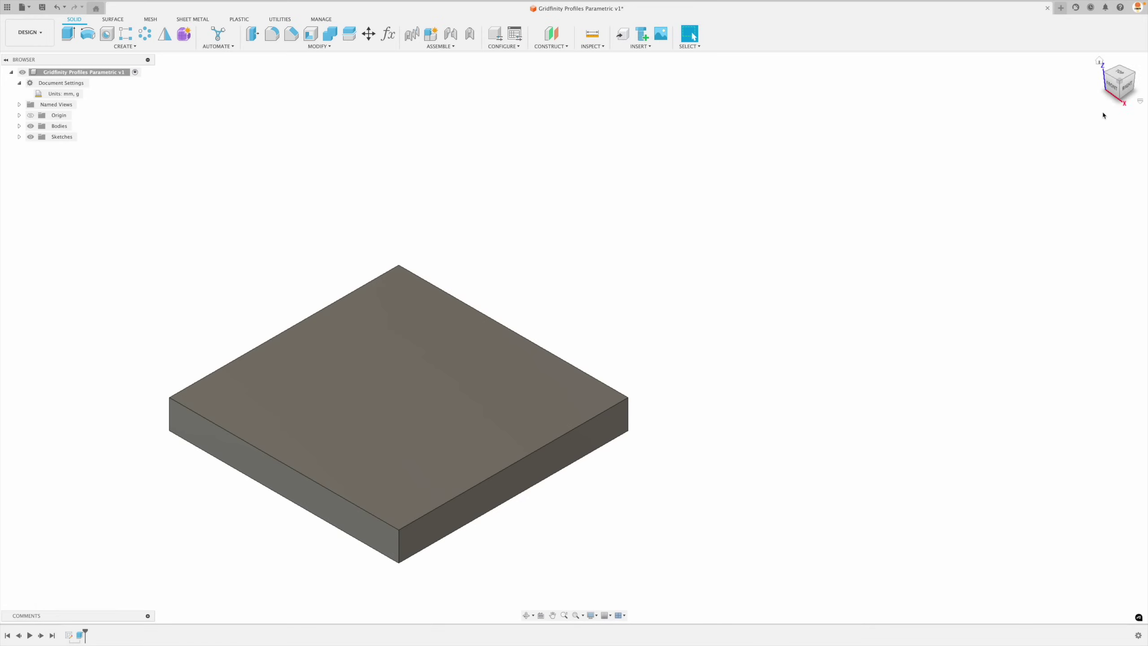
- Start a new sketch on the bottom face of the extruded block
click(1111, 89)
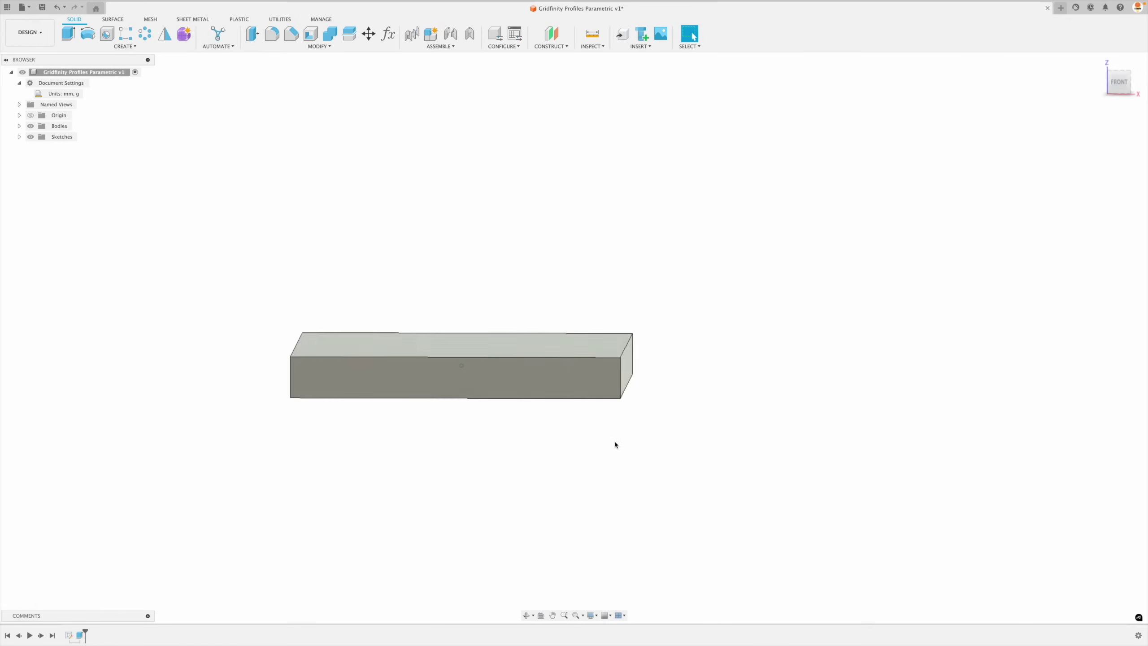
shift+middle_drag(614, 445, 607, 391)
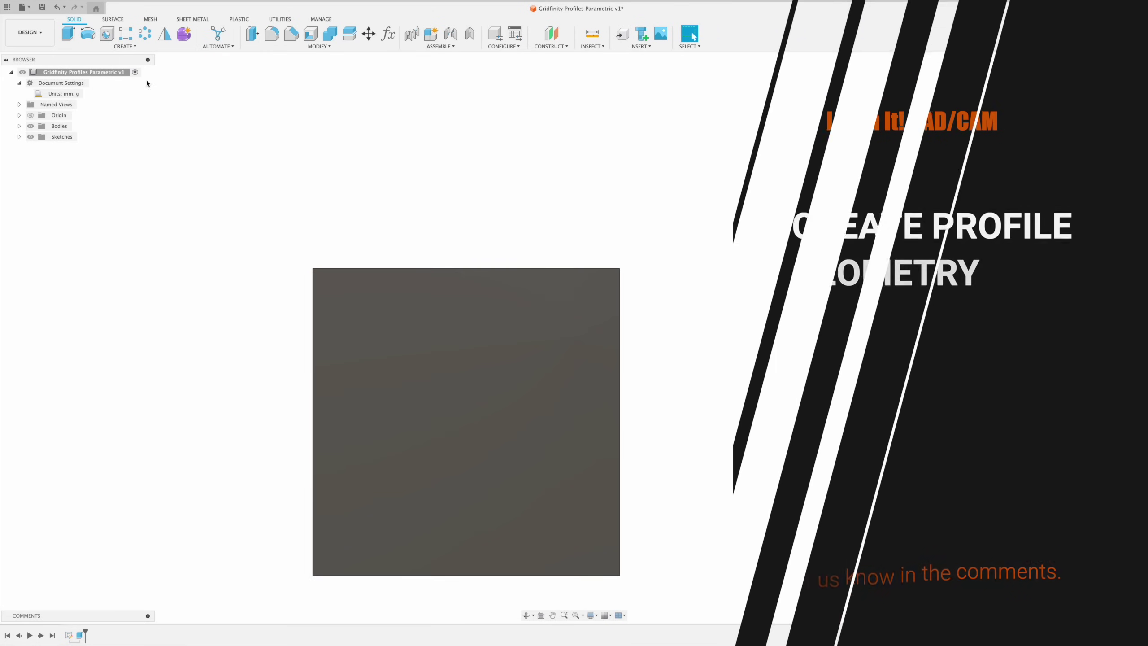
click(124, 47)
click(99, 67)
click(492, 381)
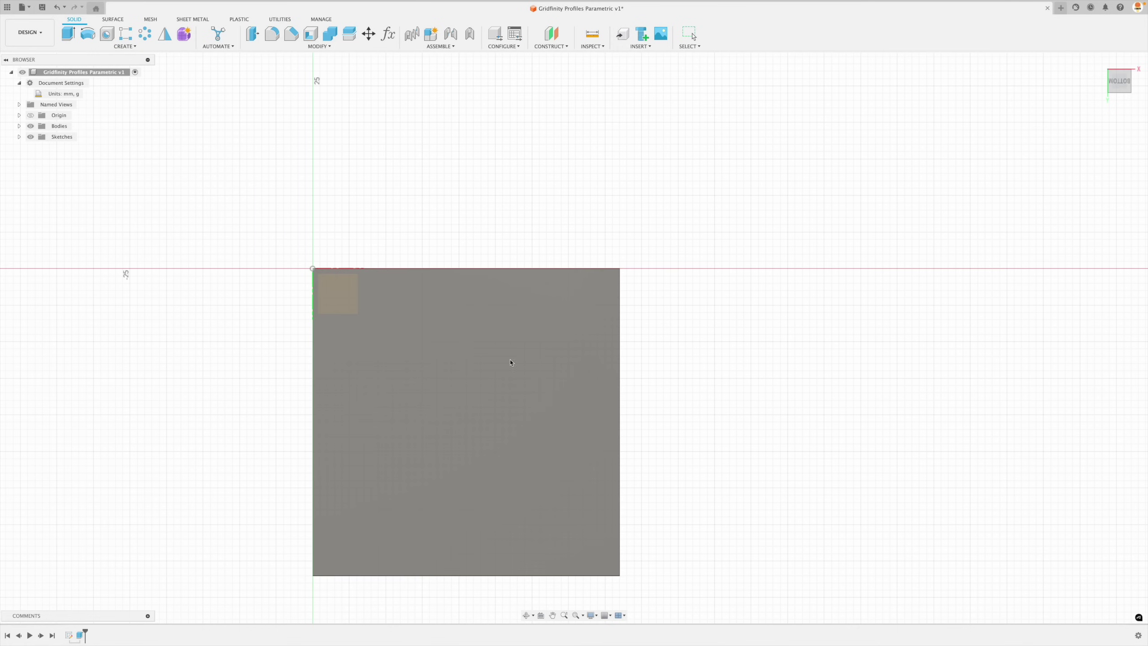
click(492, 382)
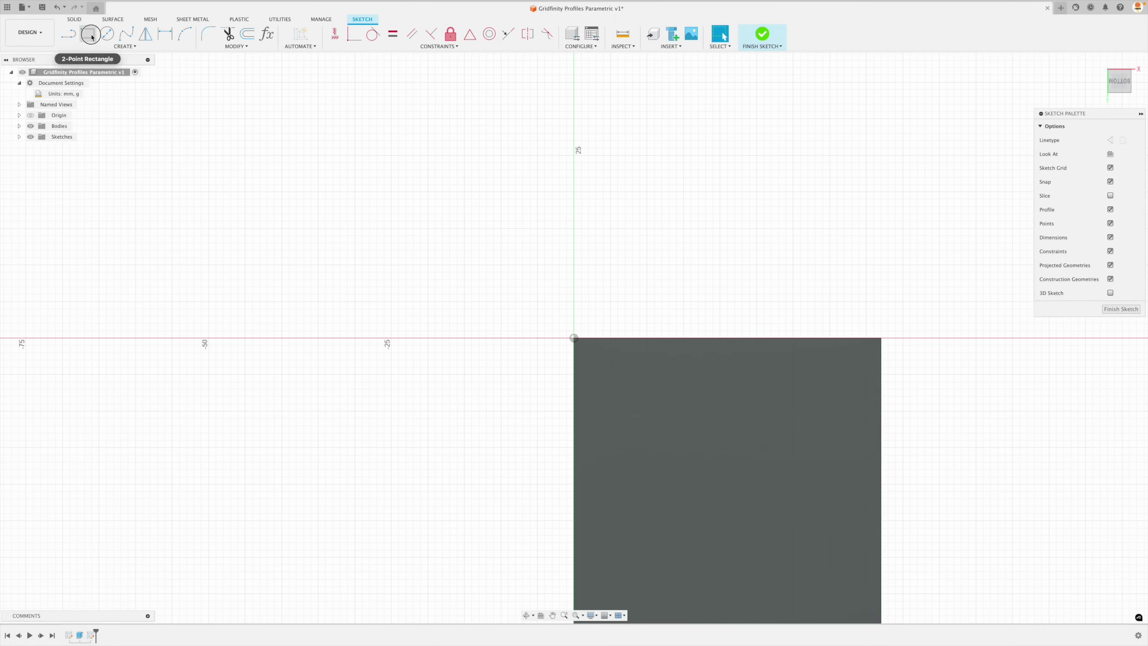
- Sketch a two-point rectangle on the block's bottom face, inset from all four outer edges
click(90, 34)
click(555, 343)
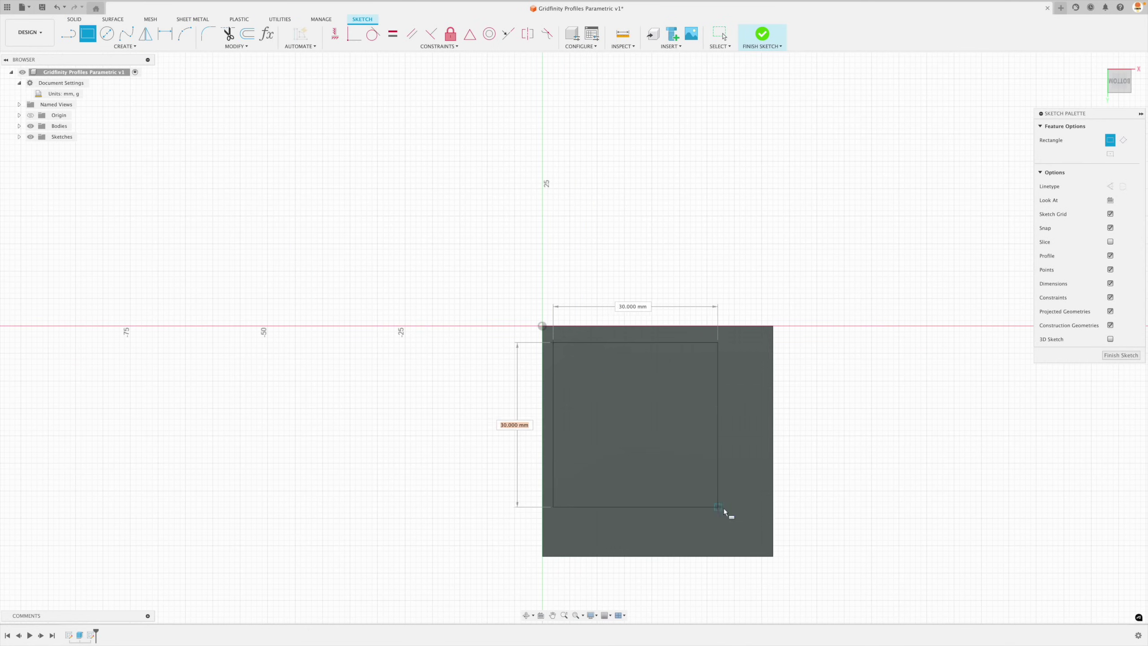
click(748, 524)
scroll(747, 498, up, 2)
- Dimension the sketched rectangle's upper edge 0.25 mm from the block's upper edge
key(d)
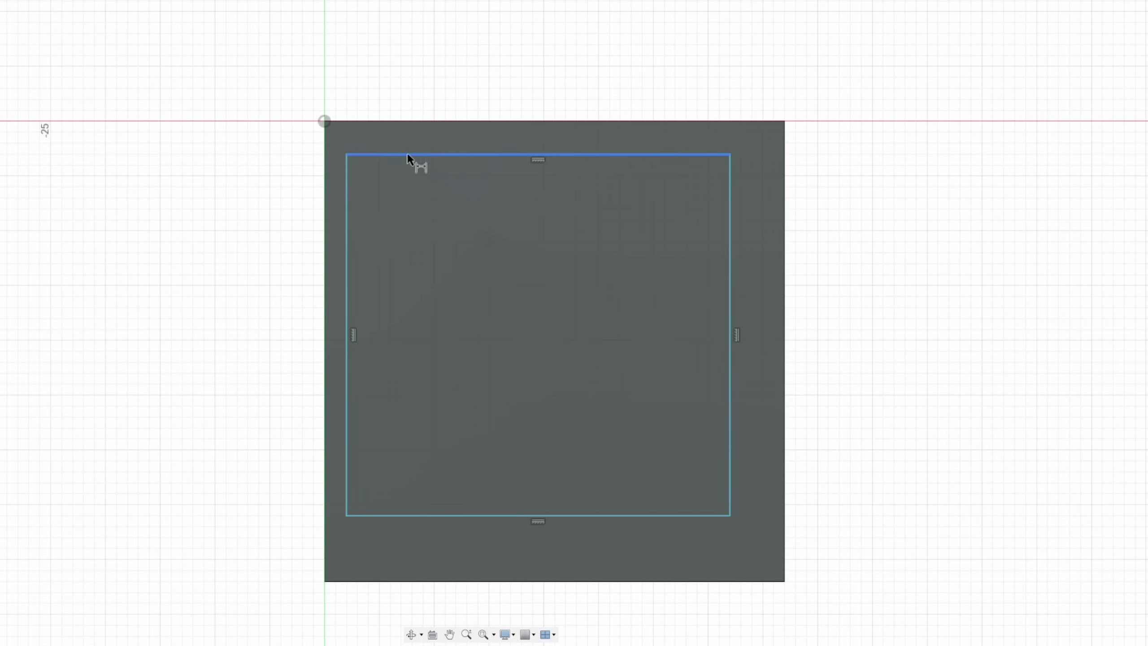
click(407, 154)
click(419, 120)
click(421, 21)
text(0.25)
key(Return)
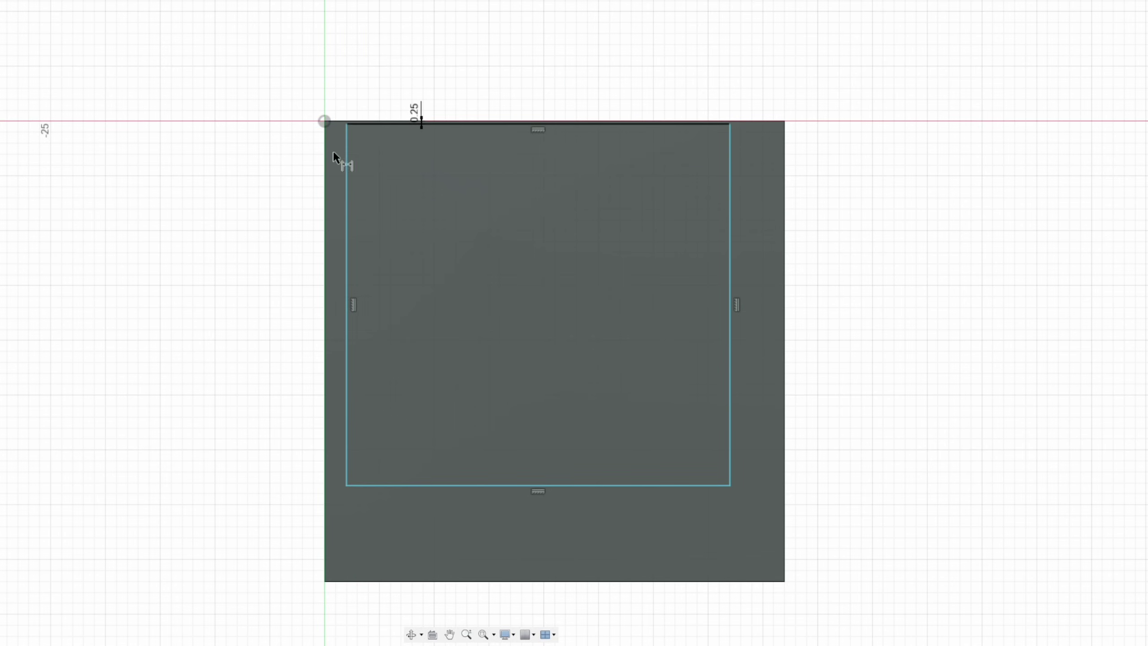
- Dimension the gap between the rectangle's left edge and the block's left edge, linking it to the upper gap dimension d9
click(346, 187)
click(324, 181)
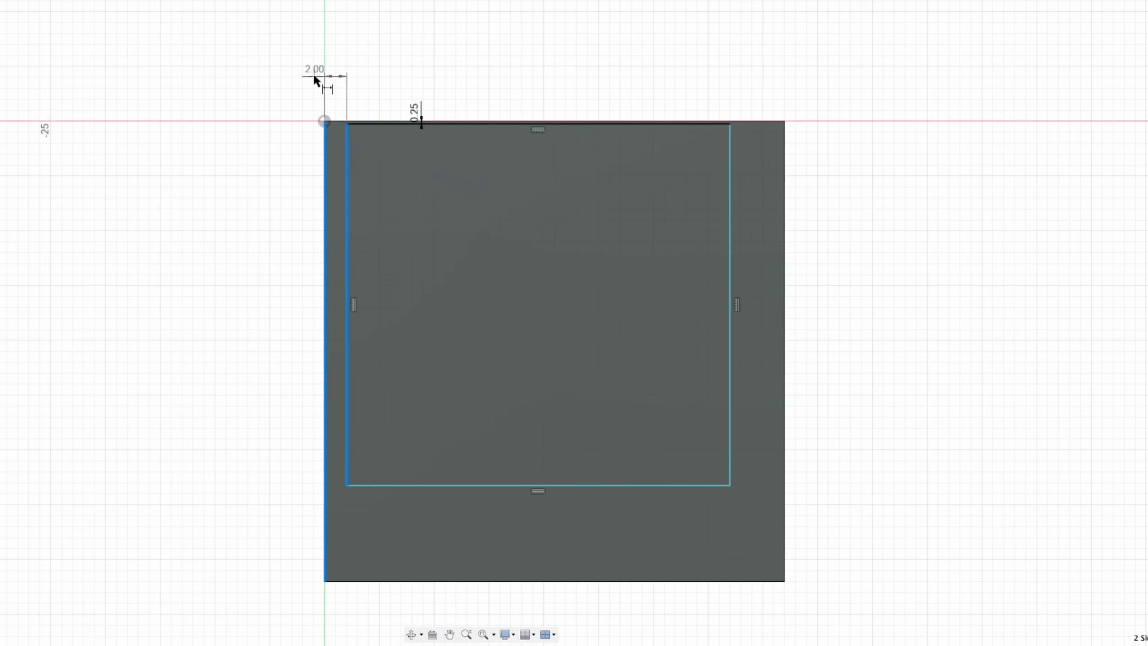
click(338, 69)
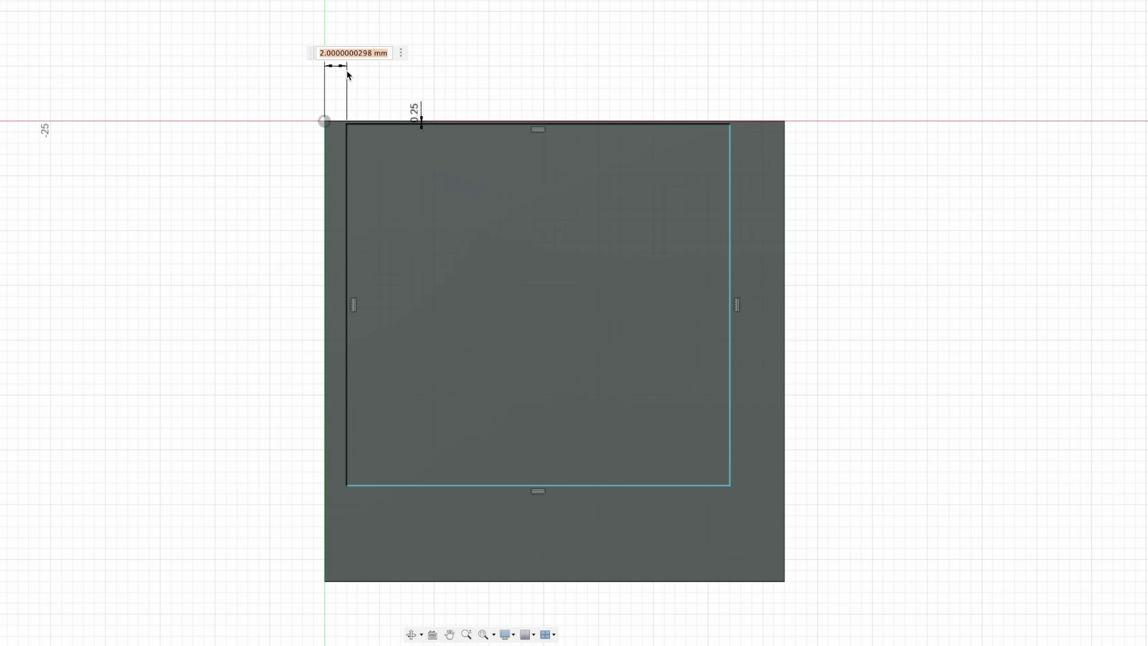
click(414, 112)
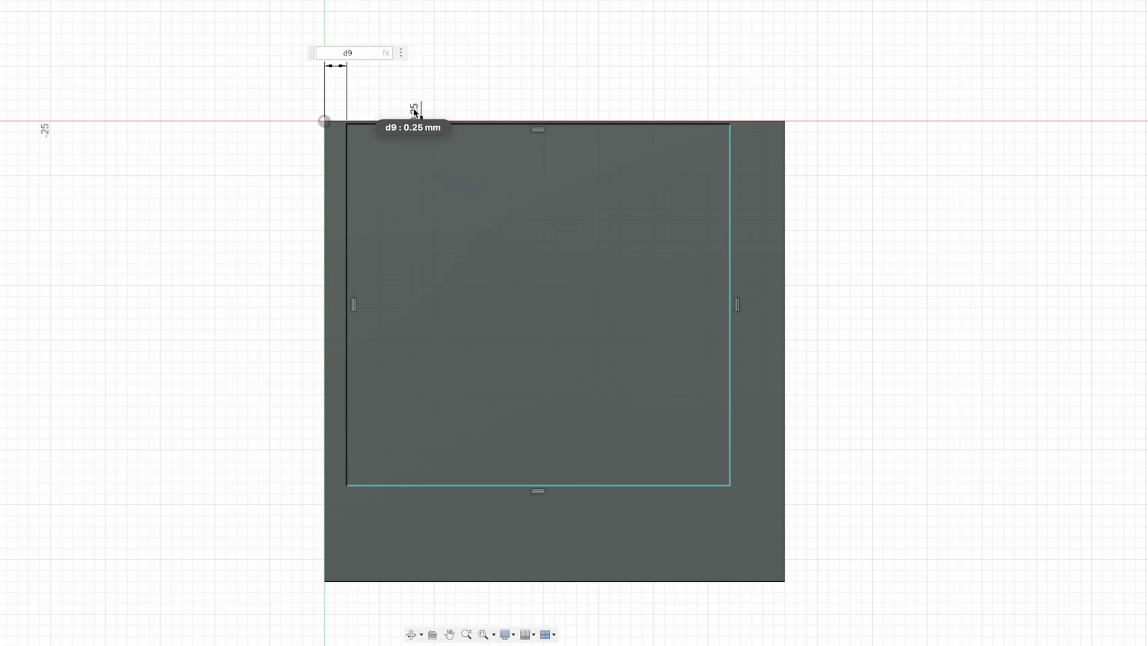
key(Return)
- Move the upper gap dimension beside the block's corner and test the link by setting it to 0.5 mm and back to 0.25 mm
drag(398, 113, 280, 102)
double_click(275, 93)
text(0.5)
key(Return)
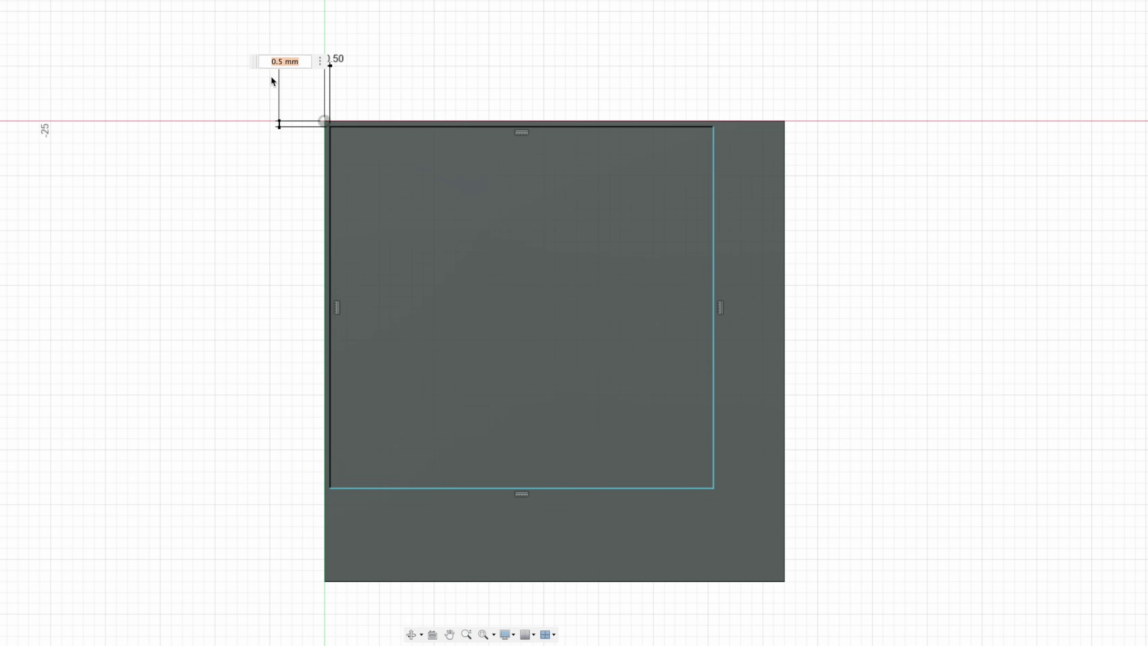
text(0.25)
key(Return)
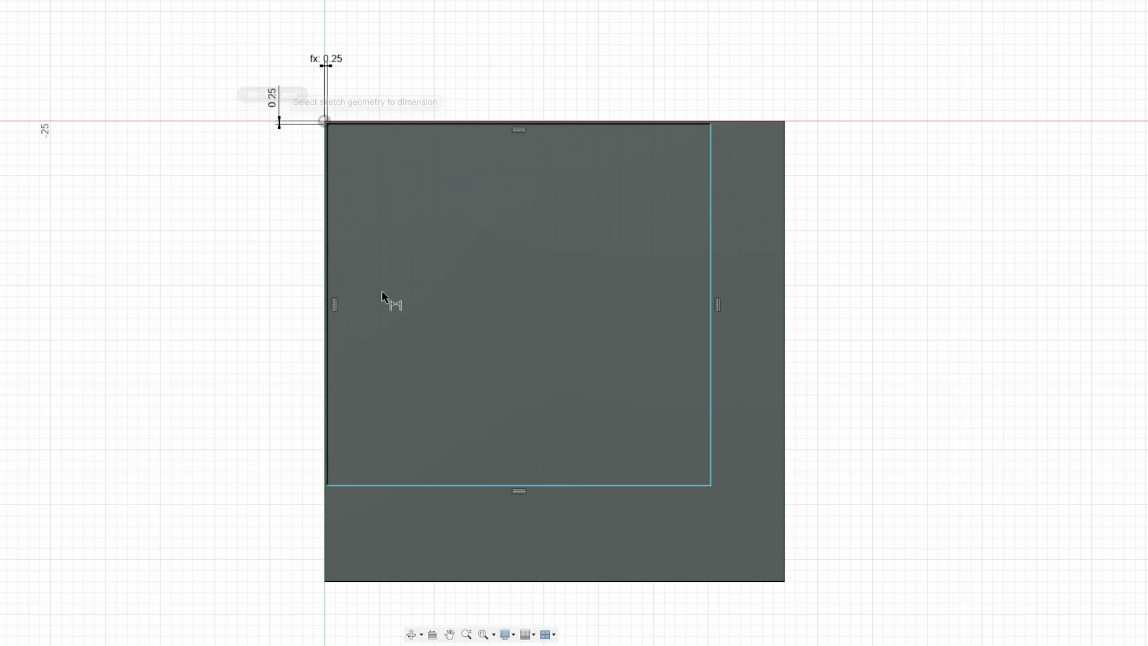
- Dimension the rectangle's width as 41.5 mm, with its height linked to the width dimension, and finish the sketch
click(501, 480)
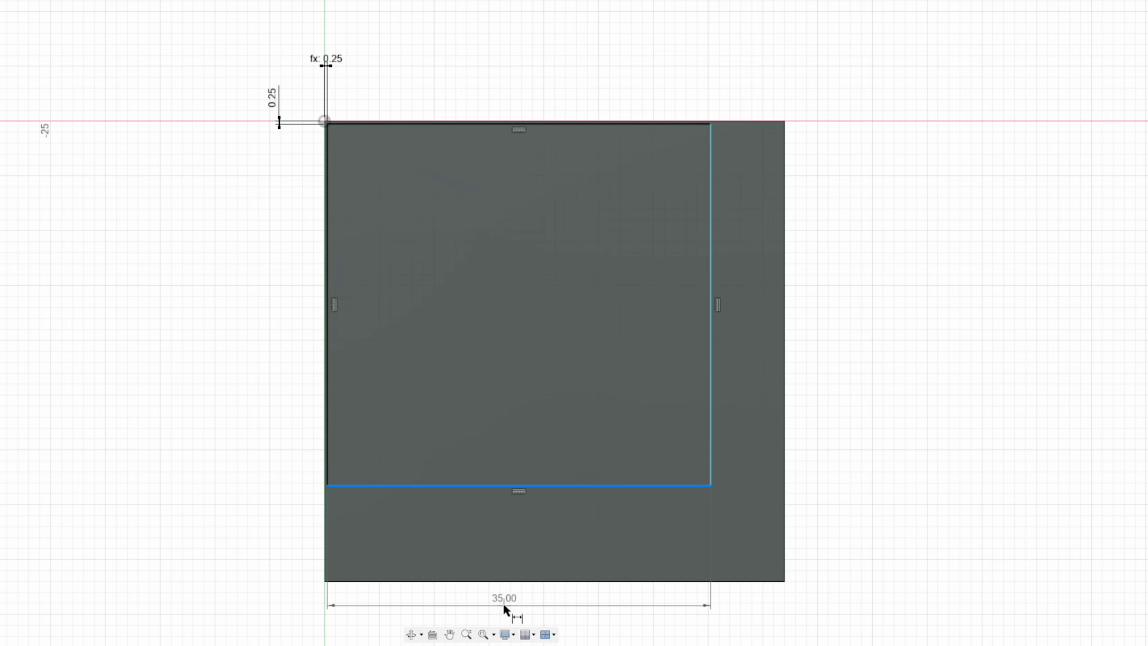
click(502, 603)
text(41.5)
key(Return)
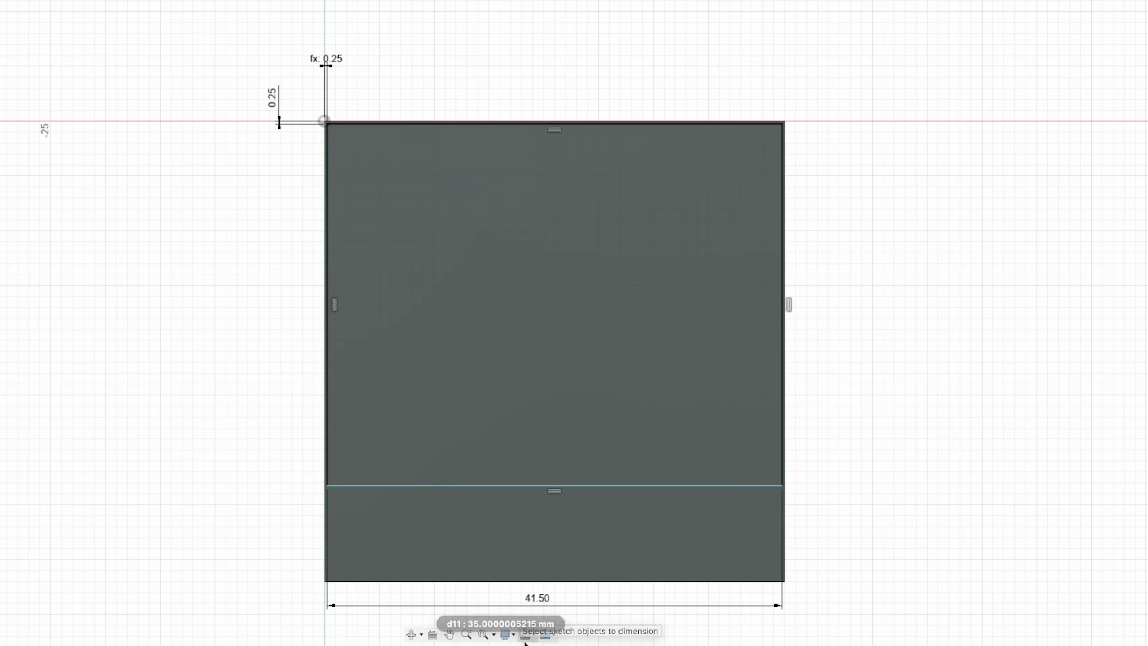
click(782, 435)
click(887, 364)
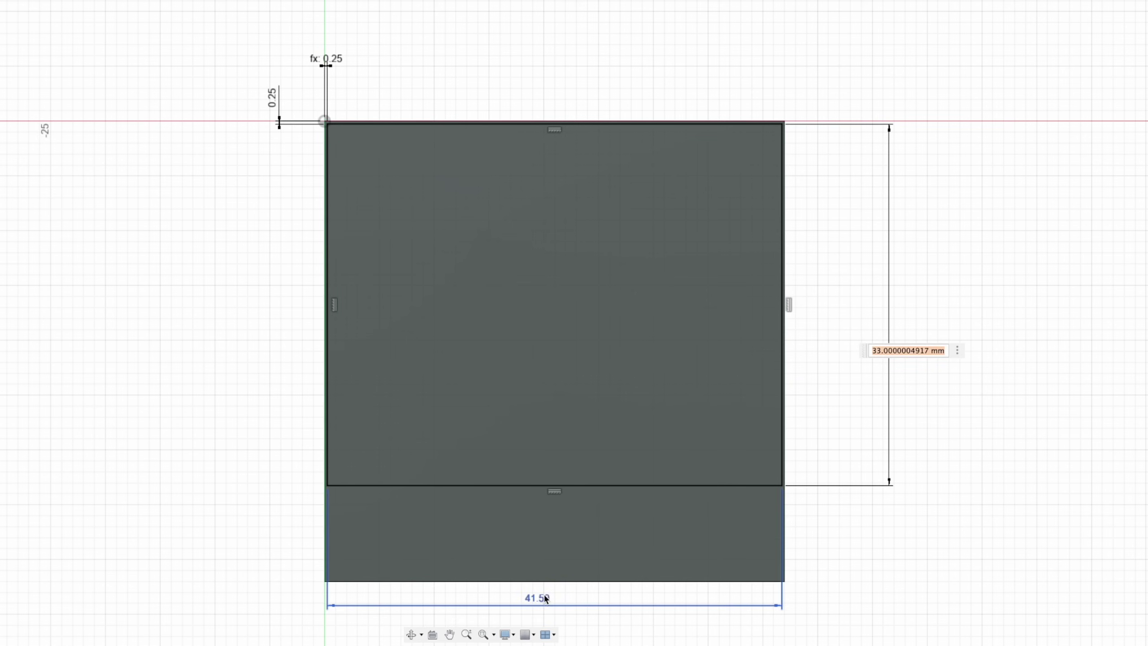
key(Return)
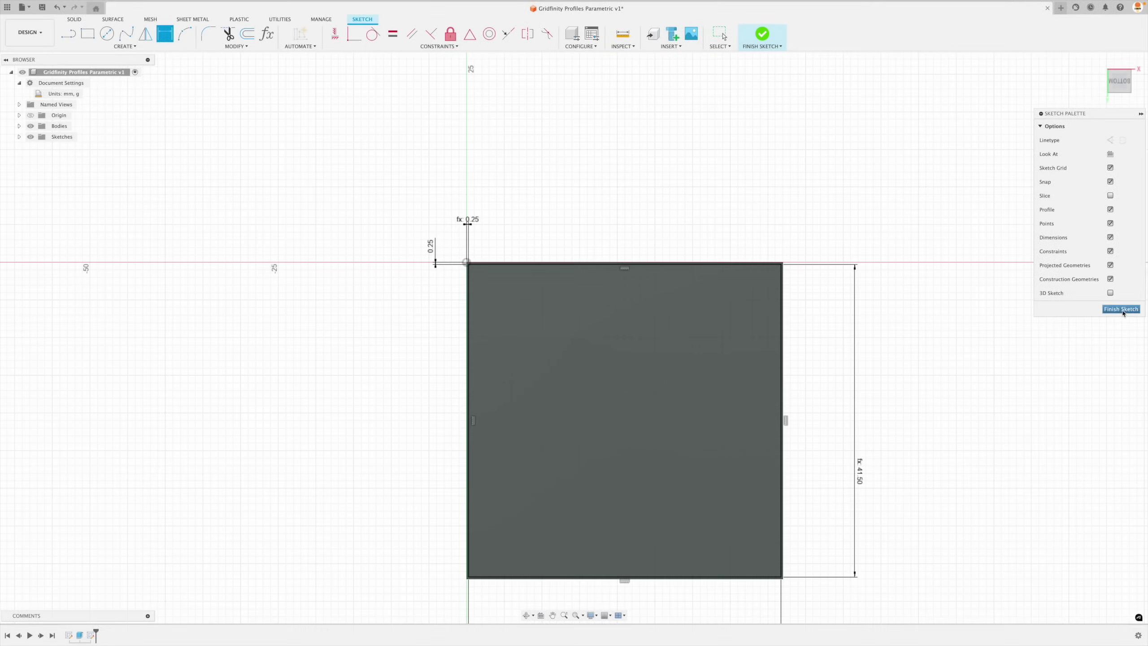
click(1122, 309)
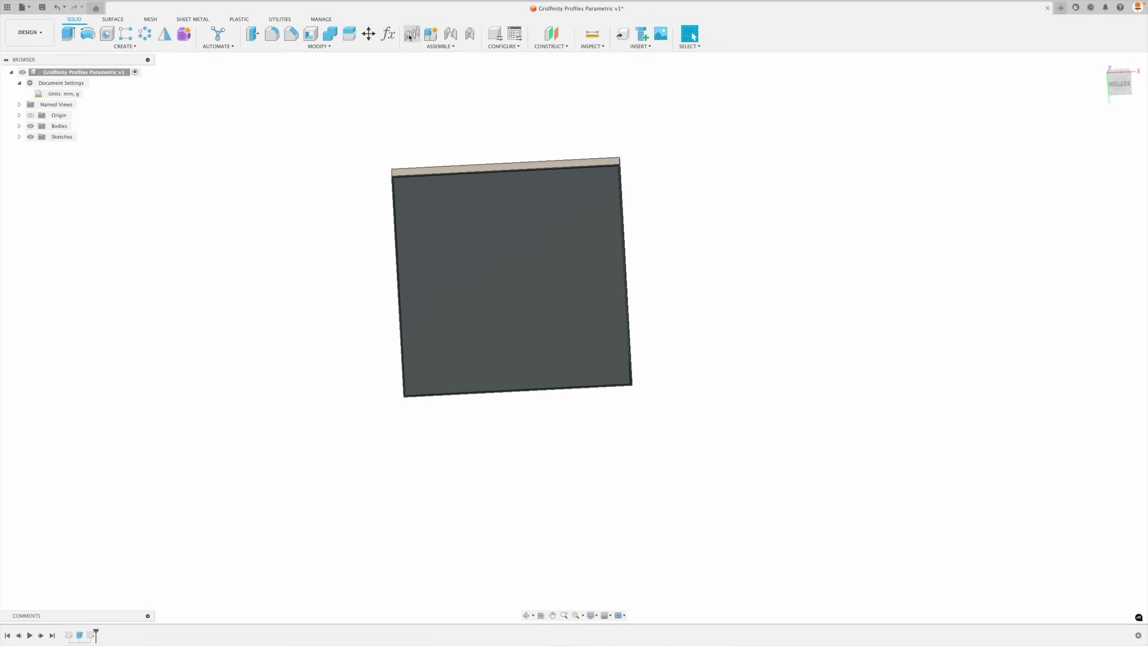
- Set the Rows and Columns user parameters to 2 to test how the block and inset square respond
click(388, 34)
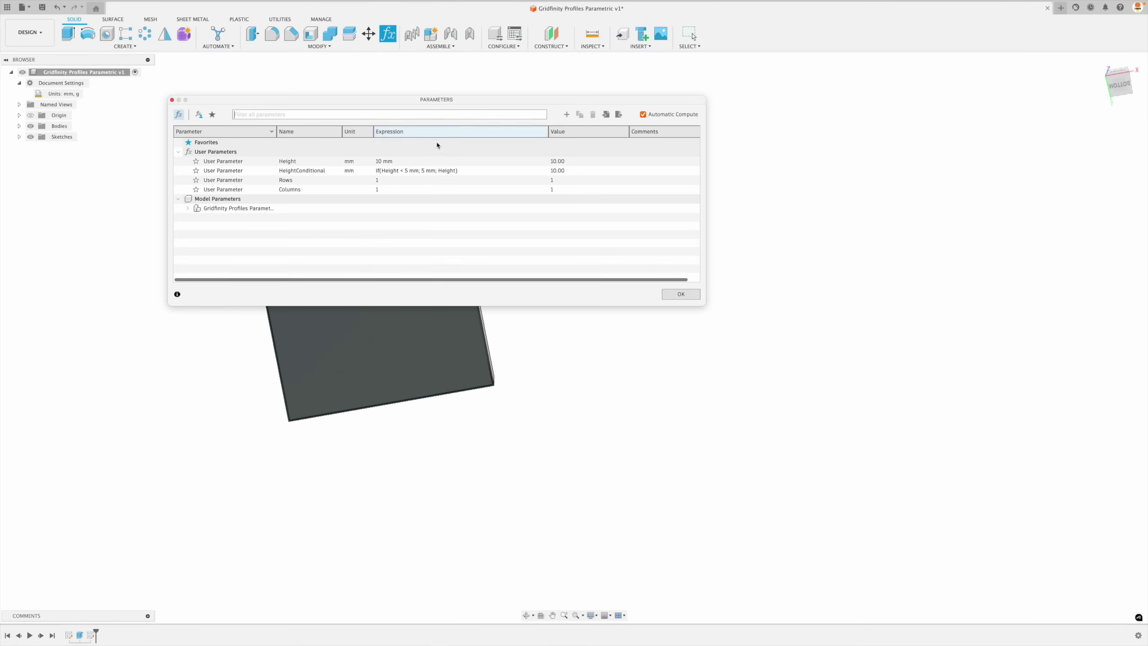
click(411, 180)
text(2)
key(Return)
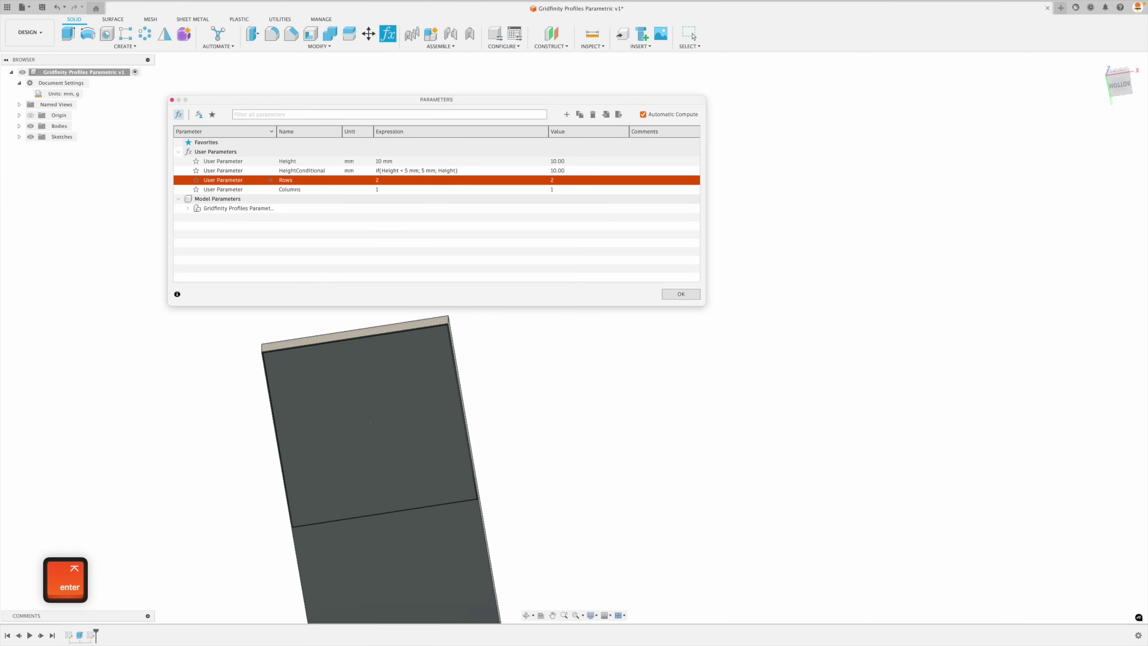
click(393, 197)
click(399, 190)
text(2)
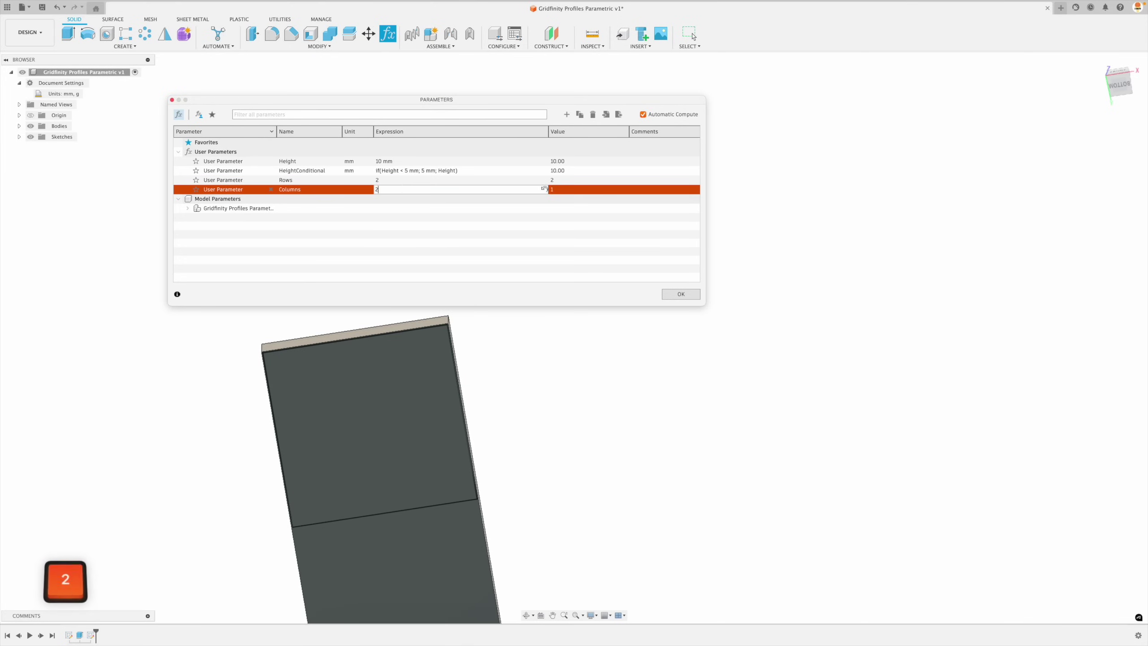
key(Return)
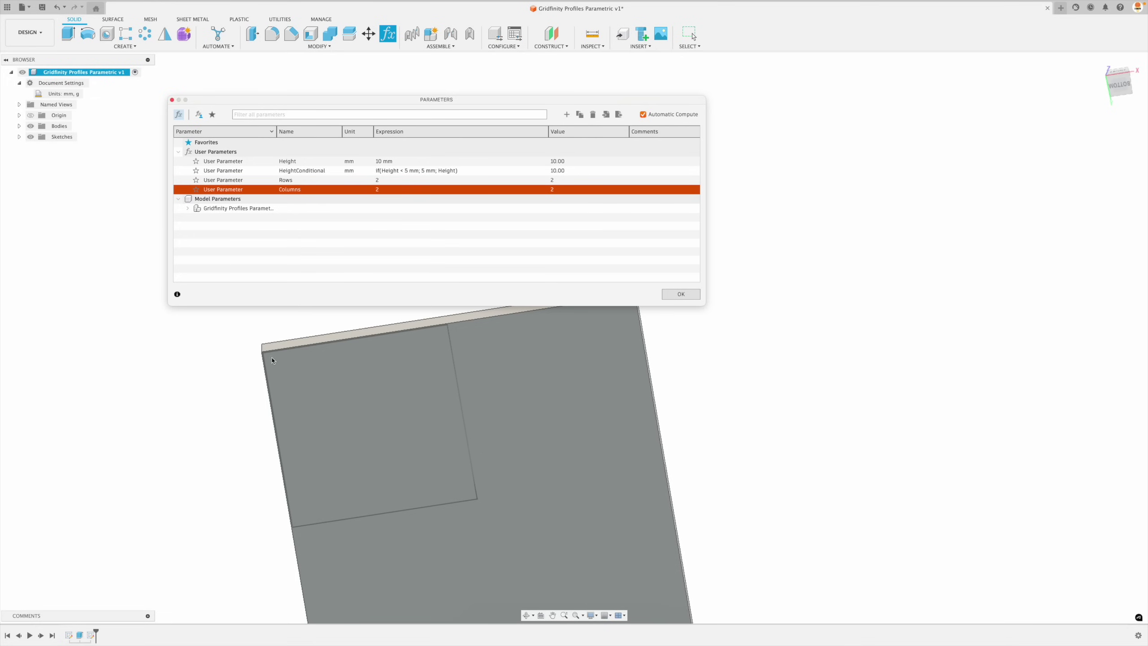
- Return the Rows and Columns parameters to 1 and close the parameters dialog
click(384, 179)
text(1)
key(Return)
click(423, 190)
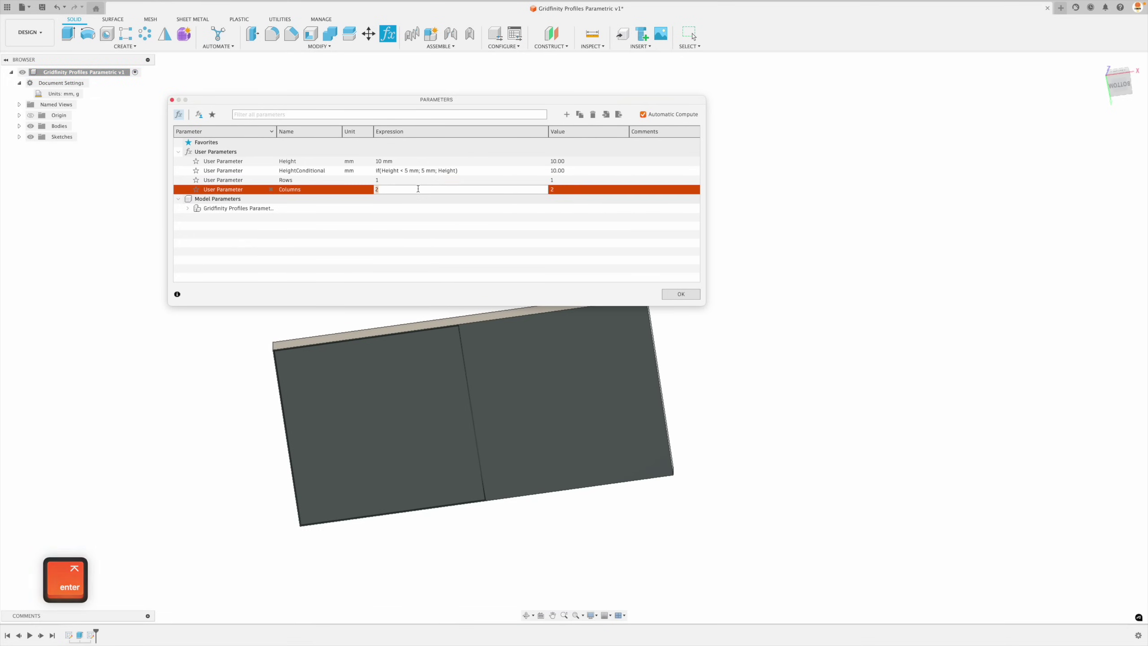
text(1)
key(Return)
click(682, 294)
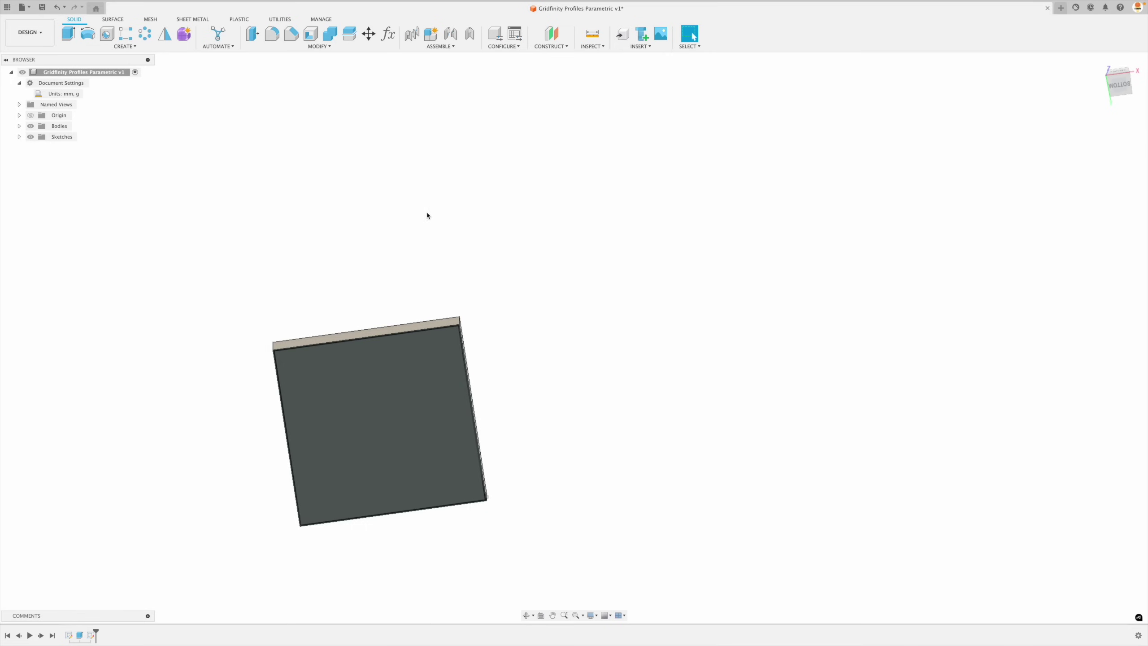
- Extrude the inset square profile 4.75 mm downward from the block's bottom face
click(68, 34)
click(336, 379)
mouse_move(362, 385)
shift+middle_down()
mouse_move(388, 395)
mouse_move(369, 387)
shift+middle_up()
text(4.75)
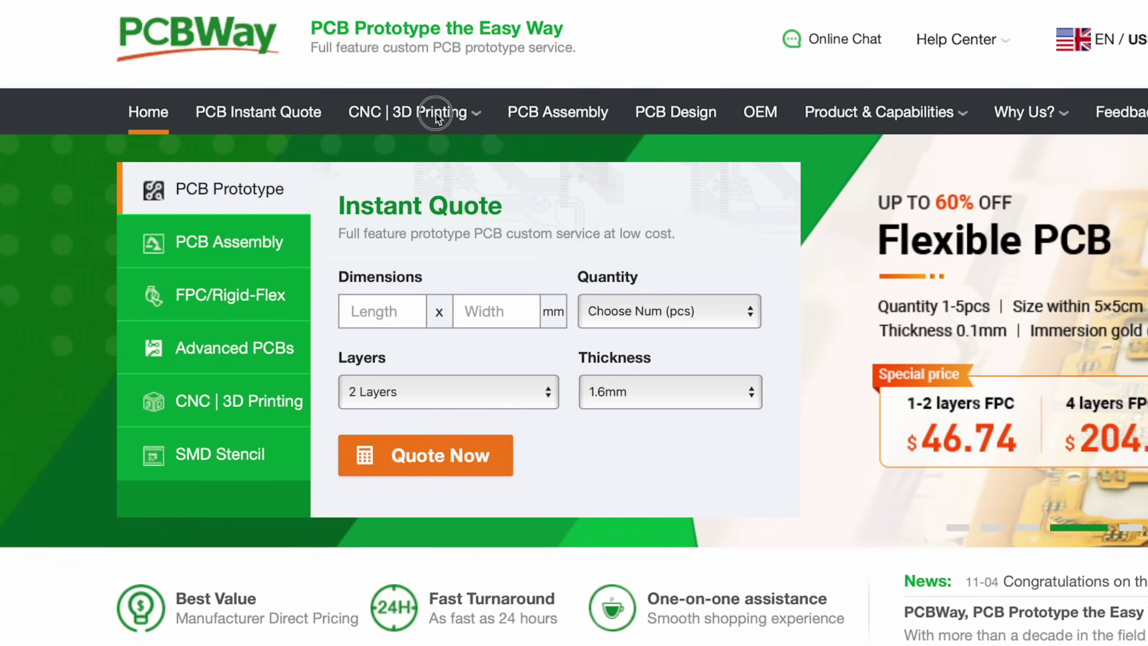
- Switch to the PCBWay website, open its 3D printing quote page and upload Gridfinity Profiles 2X5.step
click(435, 115)
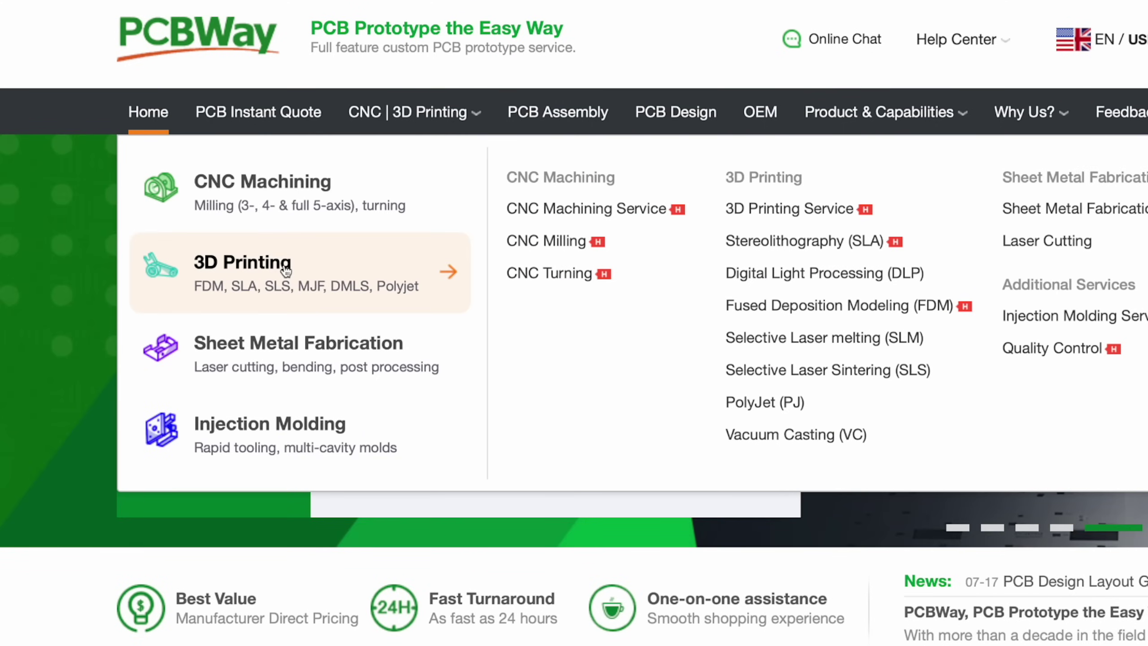
click(286, 270)
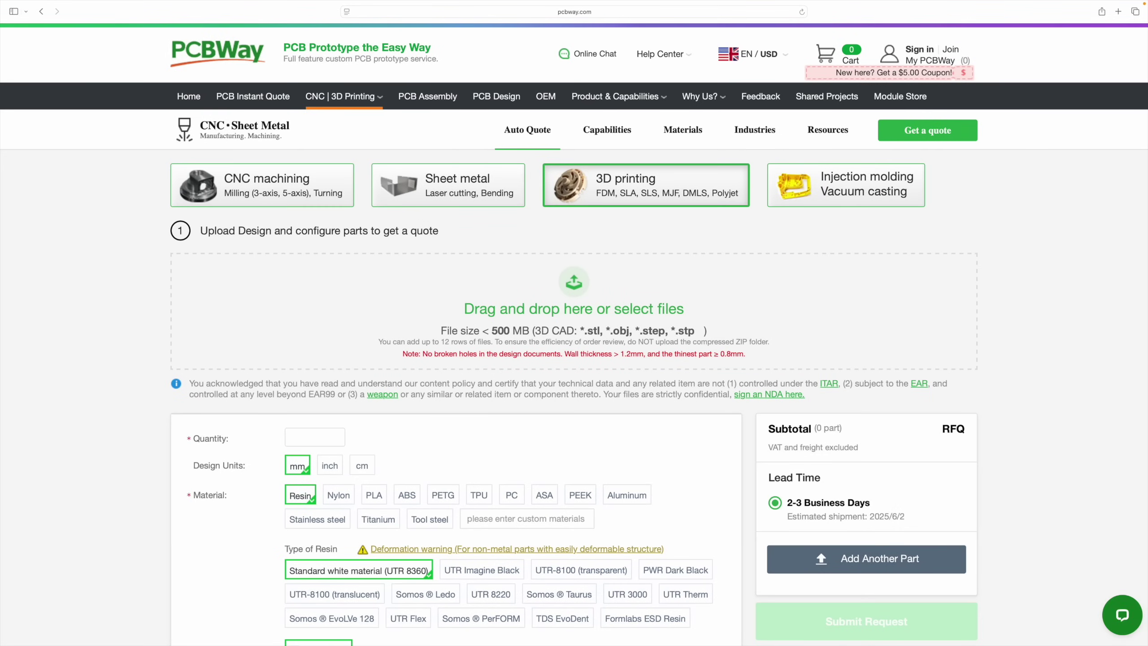
drag(248, 440, 575, 299)
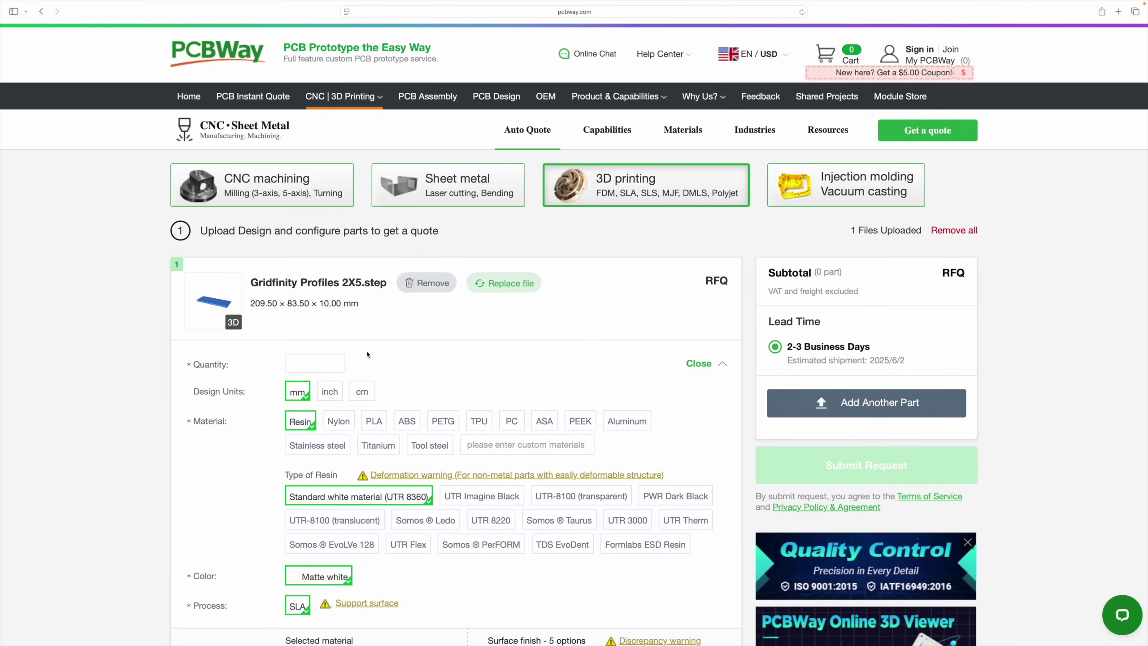
- Inspect the uploaded Gridfinity part from above and below in the 3D viewer and close the viewer
click(221, 306)
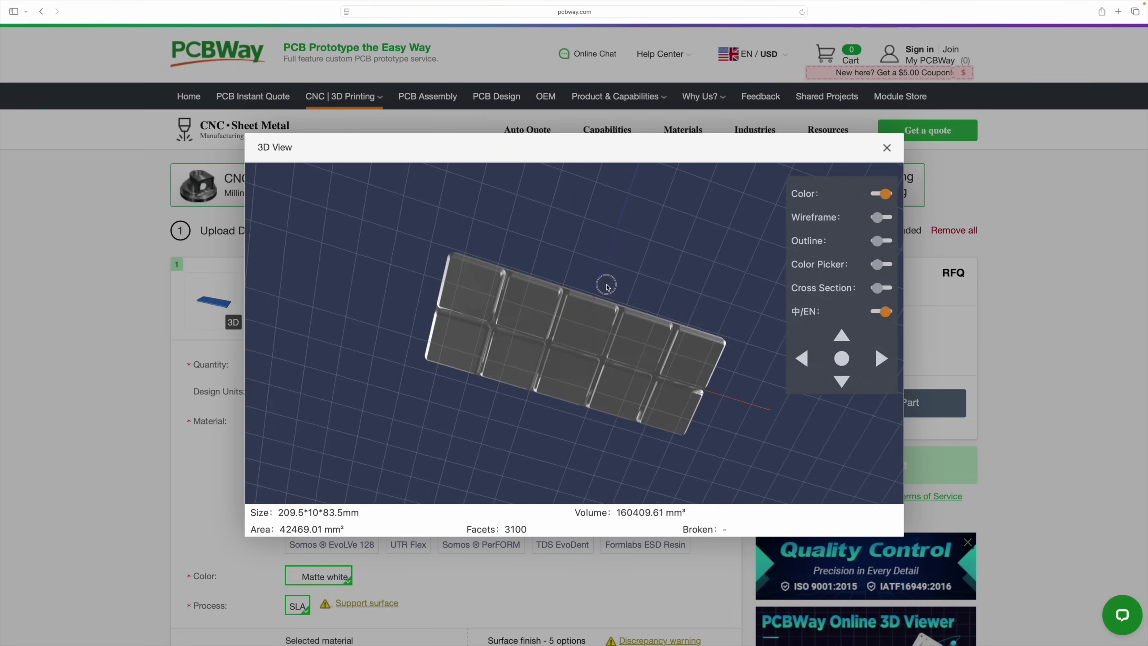
drag(588, 354, 532, 390)
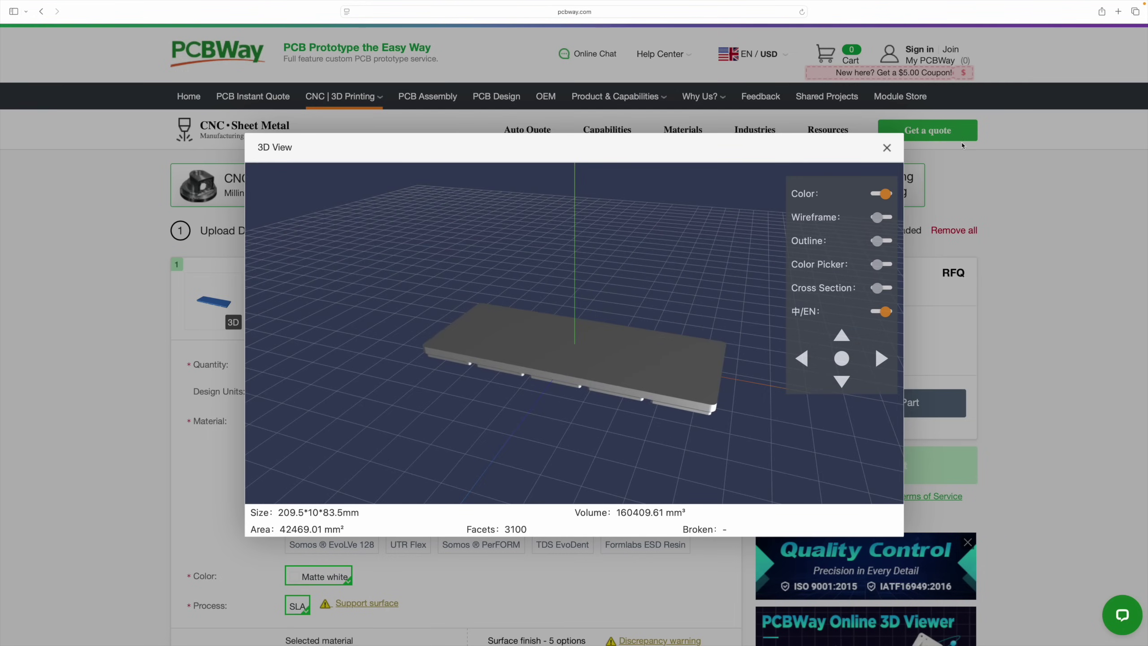
click(887, 149)
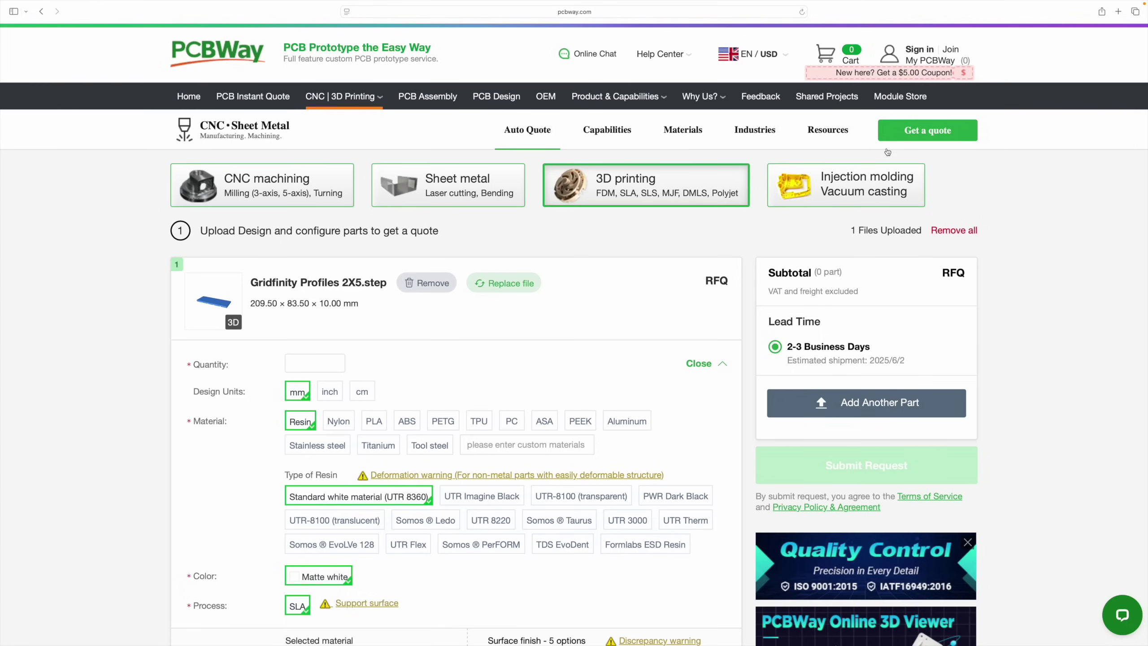
- Try Nylon, PLA and Aluminum as the material for the uploaded part
click(334, 422)
click(374, 424)
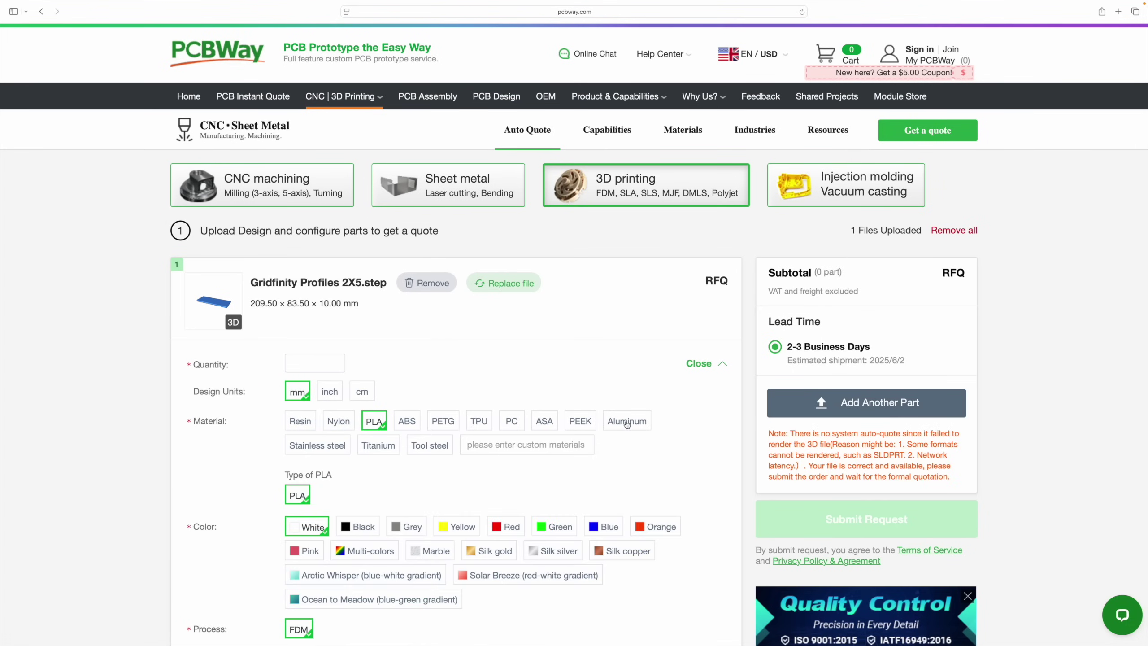
click(626, 421)
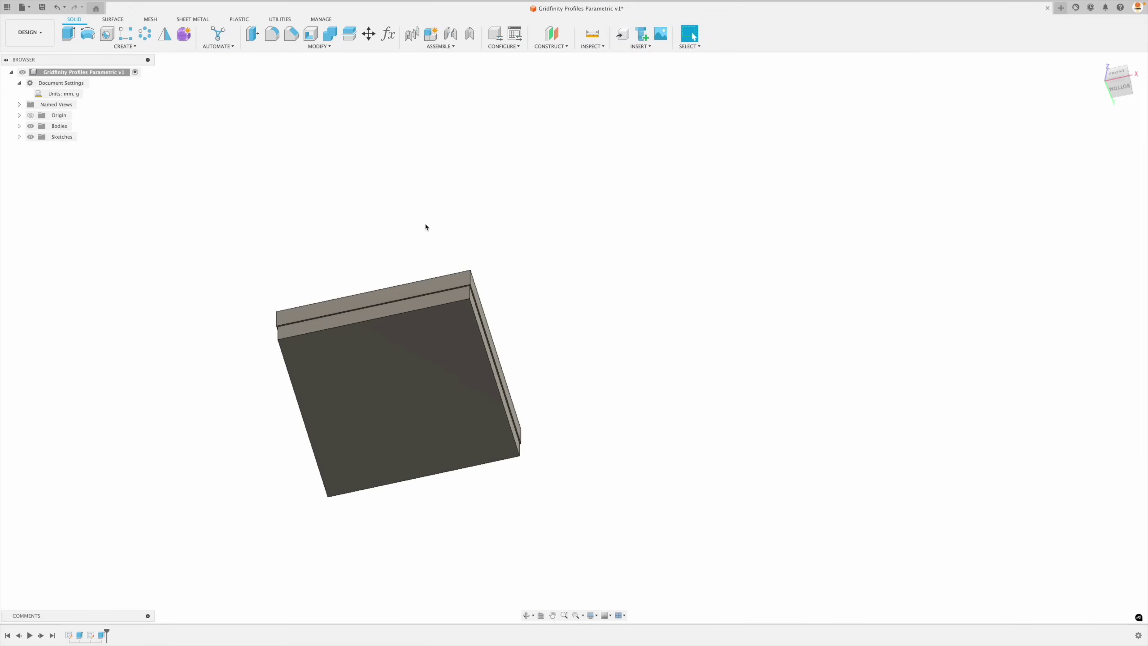
- In Fusion, fillet the four vertical corner edges of the lower block with a radius of 7.5/2 mm
shift+middle_drag(425, 226, 651, 212)
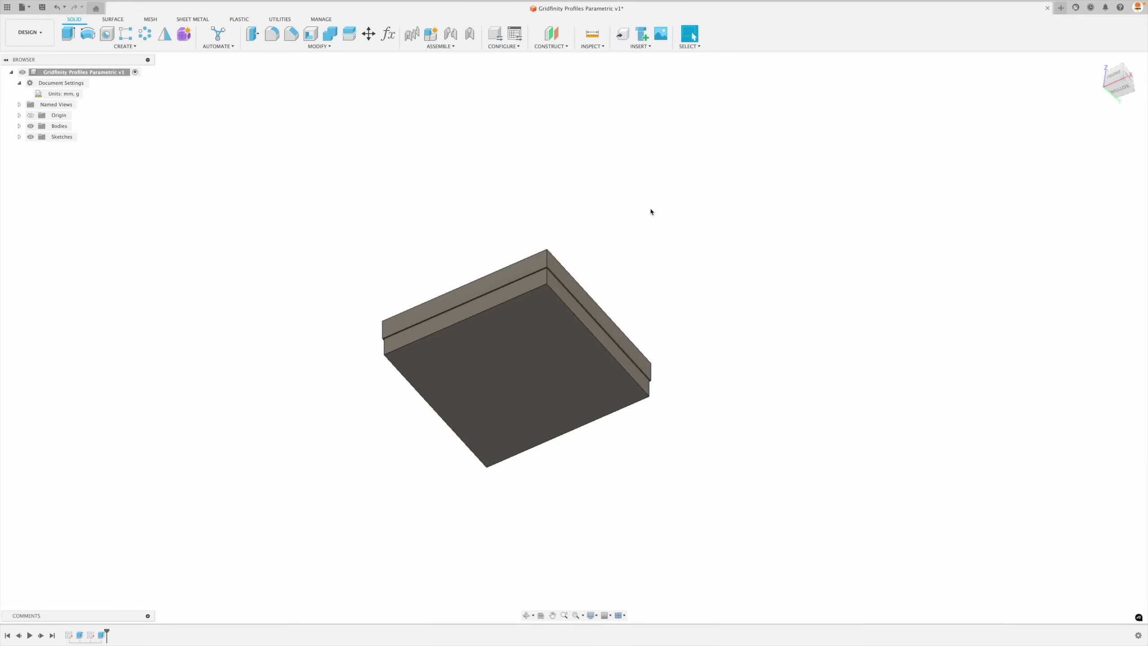
click(272, 33)
click(504, 253)
click(331, 355)
click(486, 472)
click(660, 364)
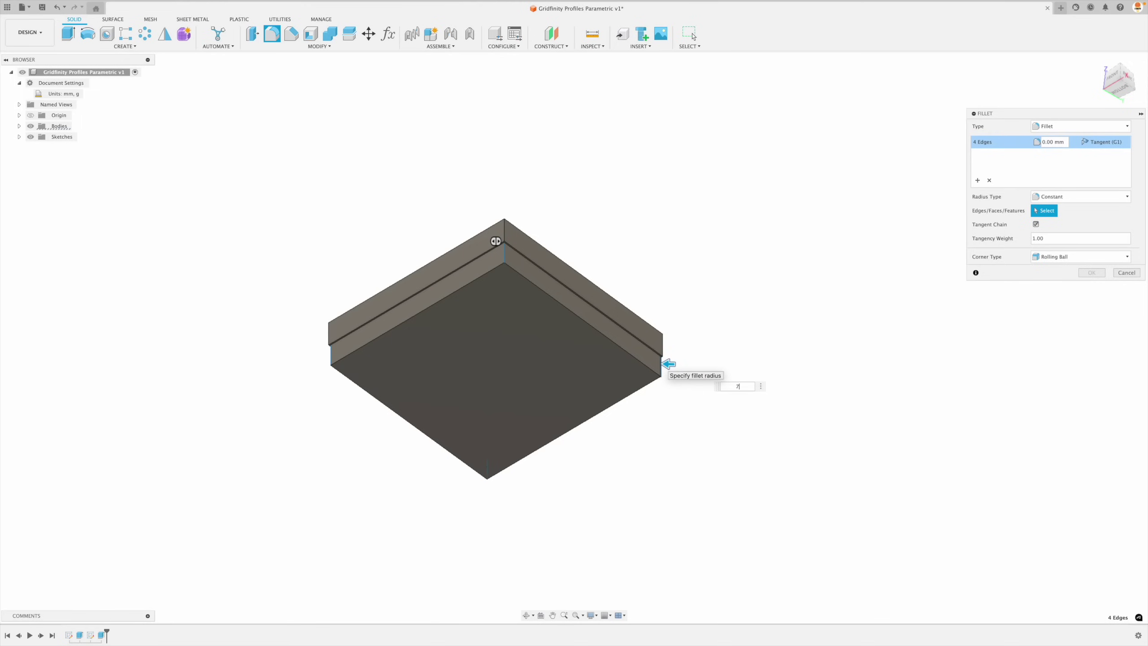
text(7.5)
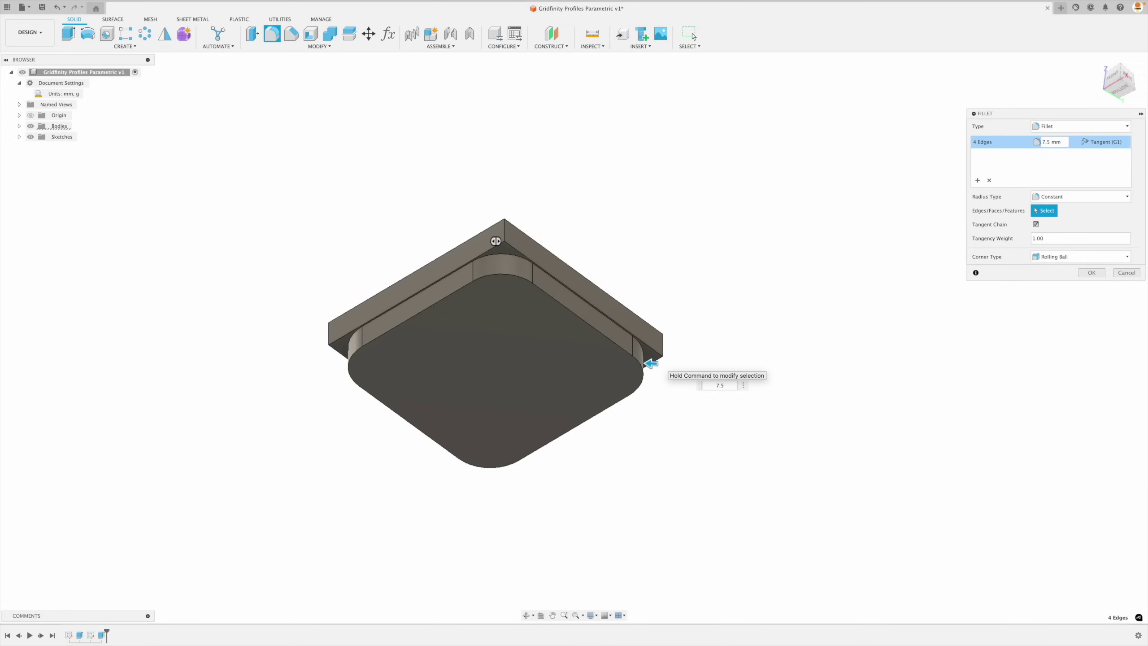
text(/2)
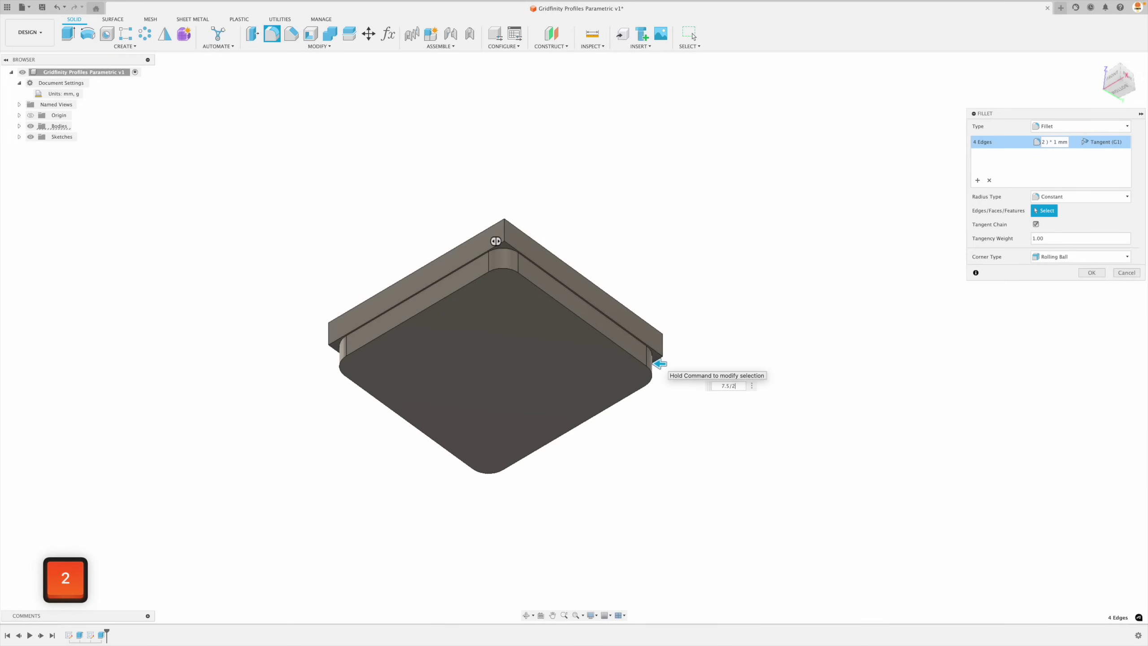
key(Return)
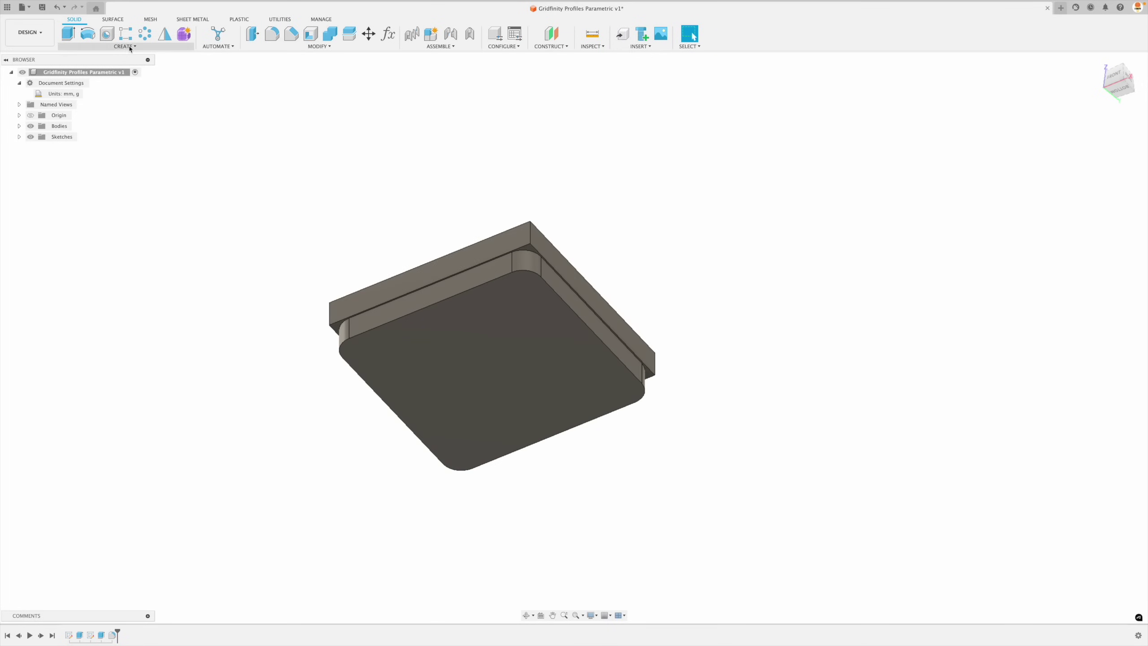
- Create a midplane between two opposite side faces of the lower block
click(558, 47)
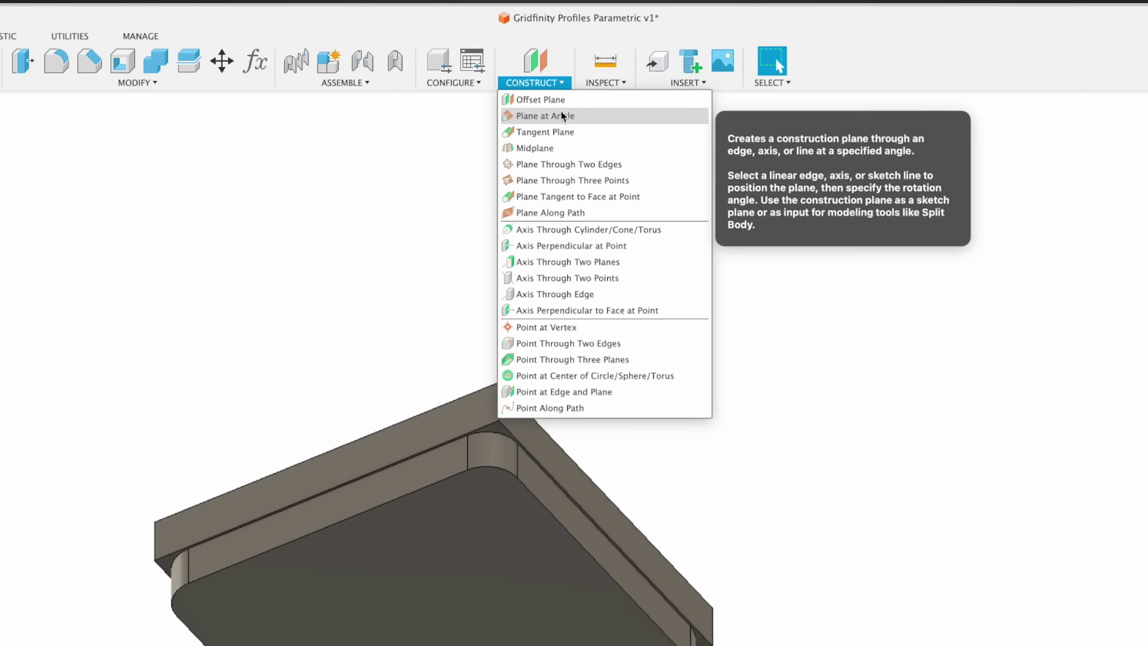
click(572, 148)
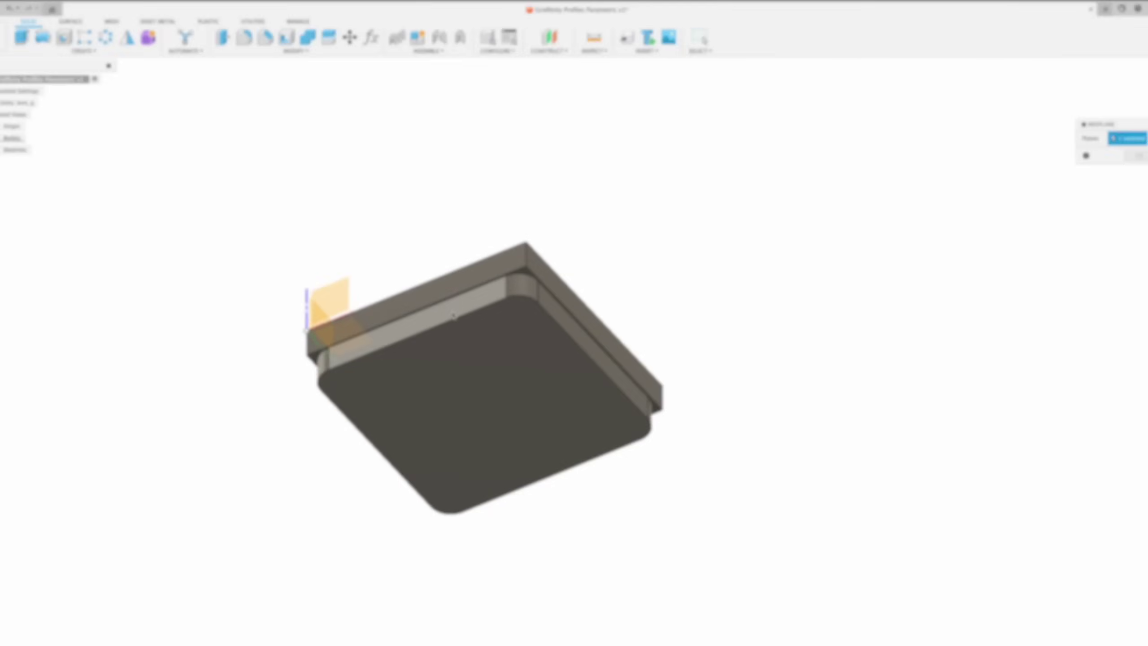
click(454, 315)
shift+middle_drag(682, 476, 596, 329)
click(598, 329)
shift+middle_drag(649, 370, 1096, 141)
click(1091, 142)
- Complete the midplane selection, and set both the Rows and Columns user parameters to 2
click(479, 249)
shift+middle_drag(478, 248, 394, 39)
click(394, 39)
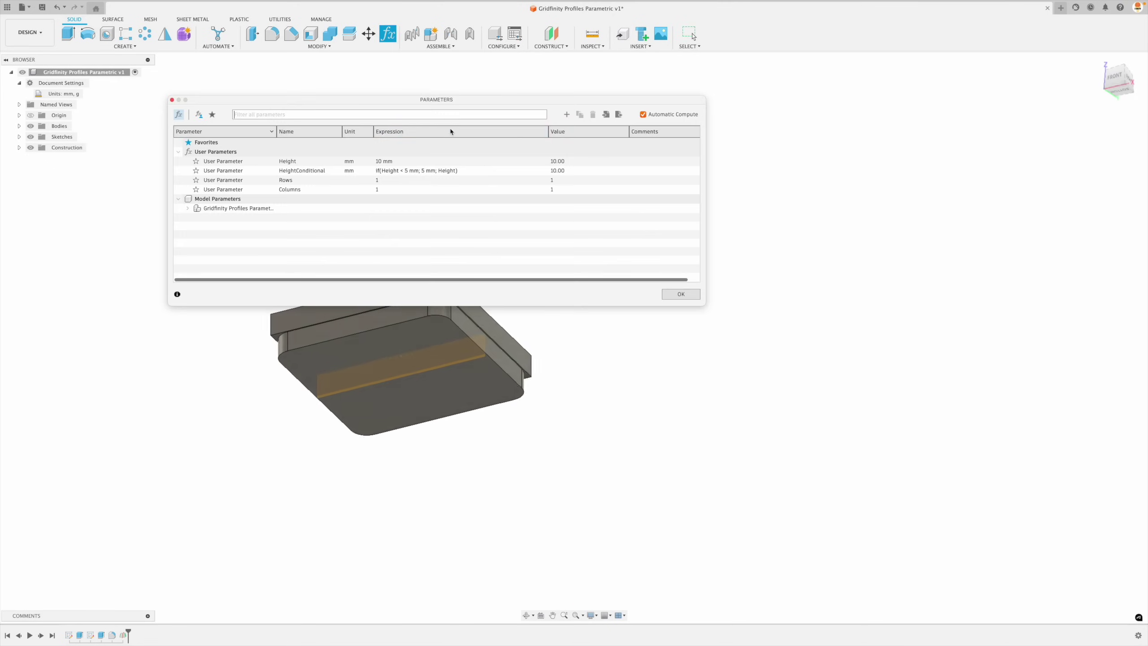
click(409, 179)
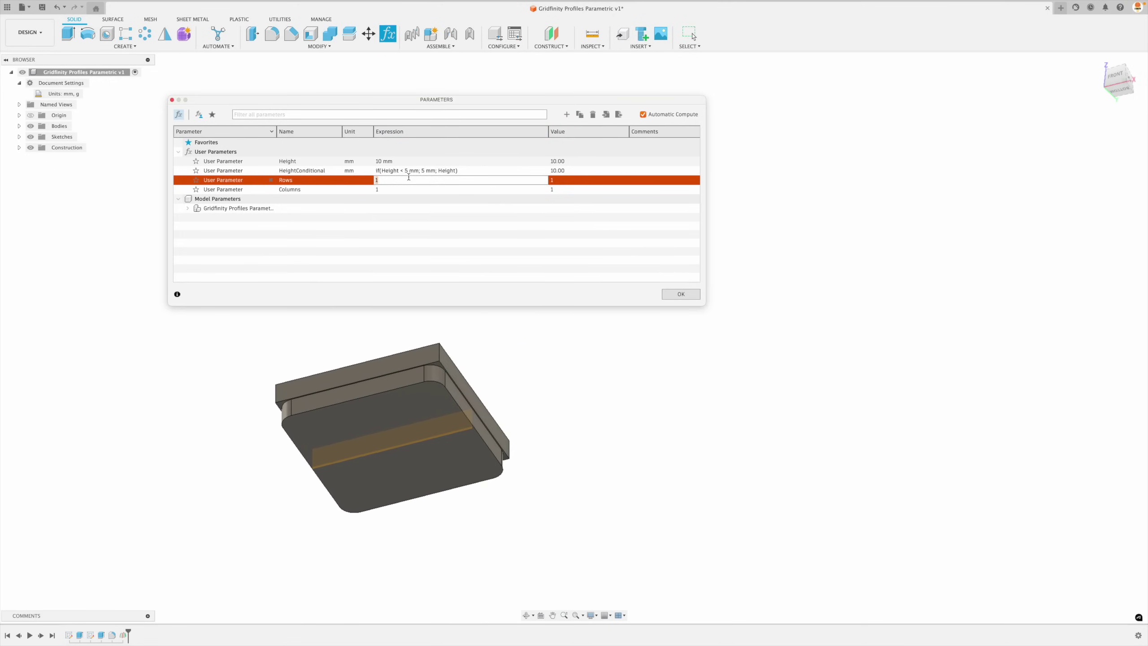
text(2)
key(Return)
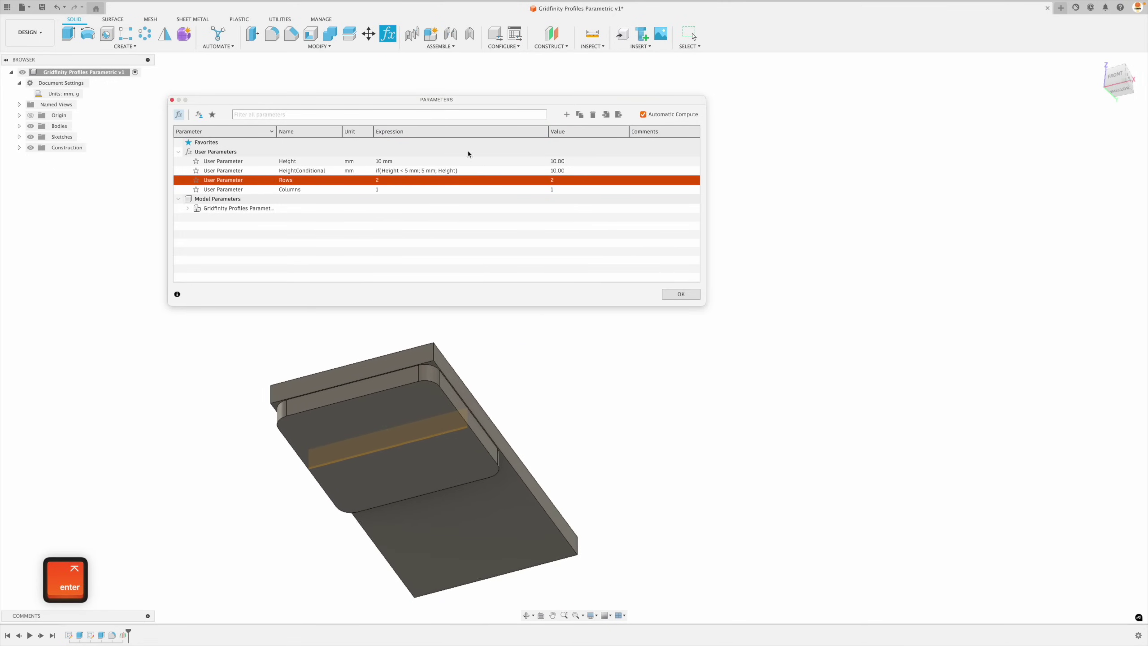
click(389, 188)
text(2)
key(Return)
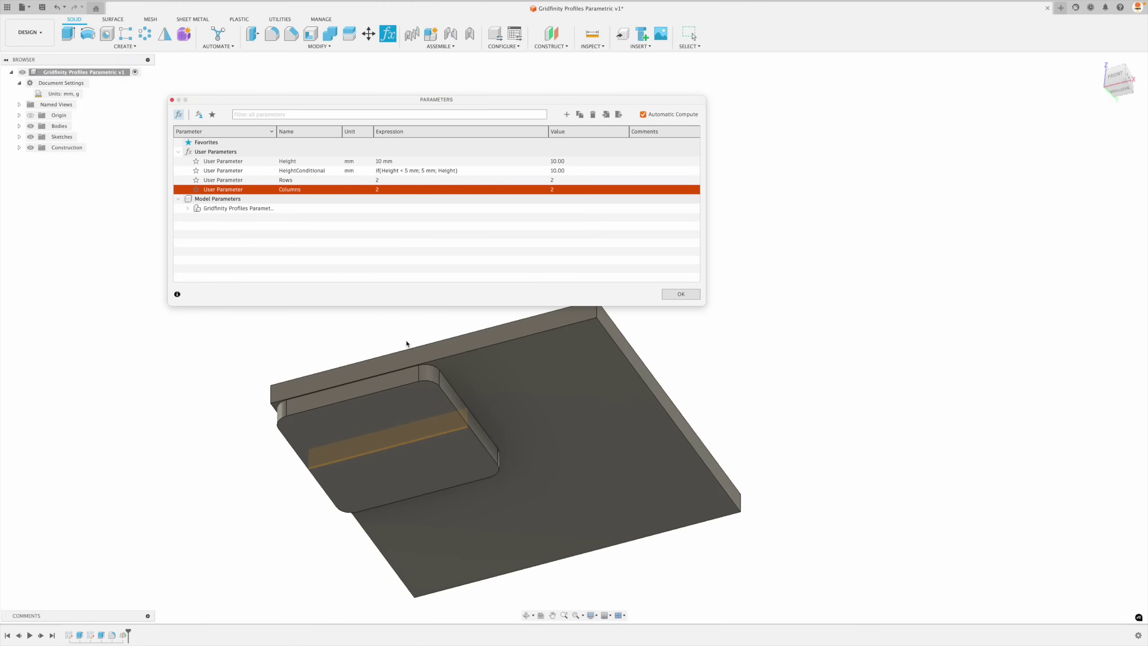
- Try a Rows value of 1 and return the parameter to 2
click(407, 180)
text(1)
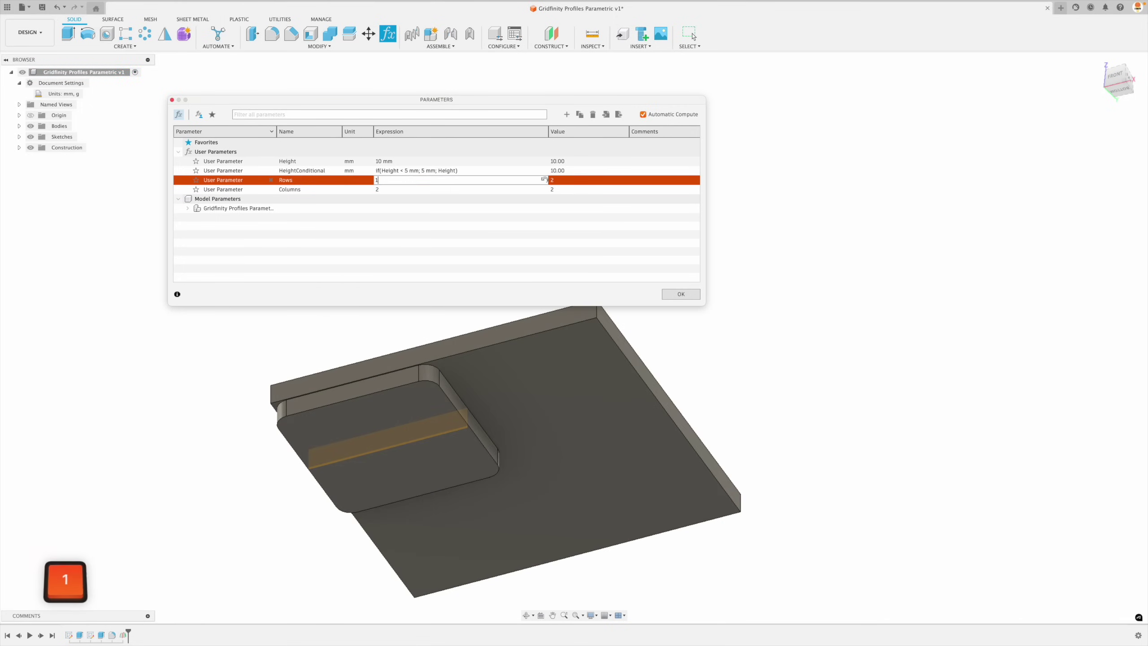
key(Return)
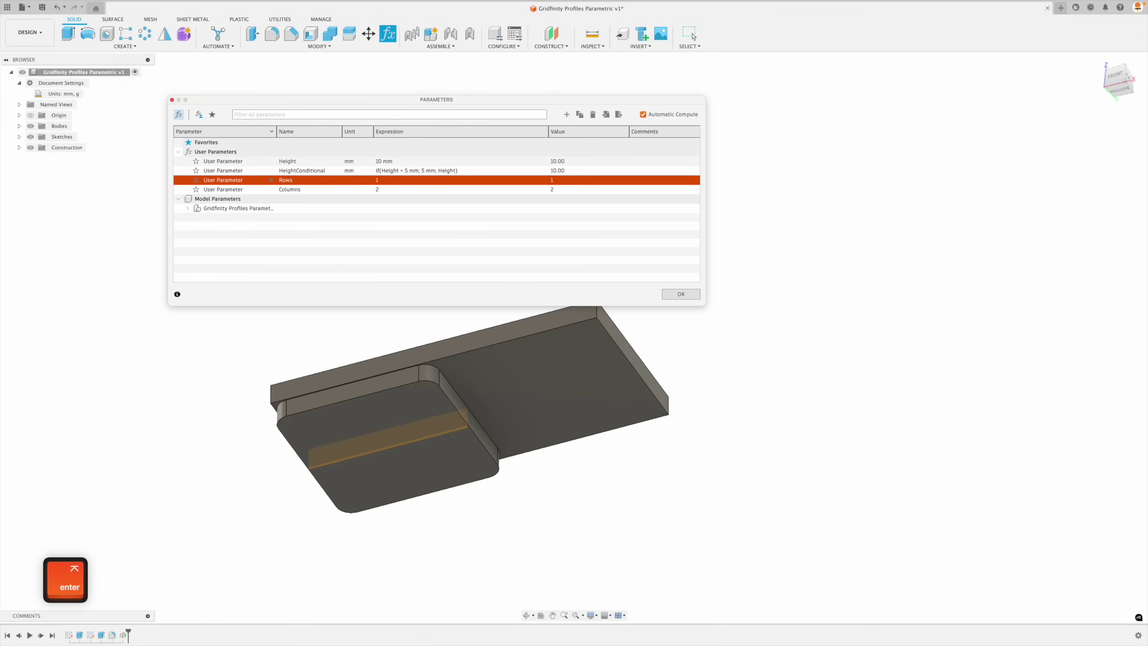
click(404, 179)
text(2)
key(Return)
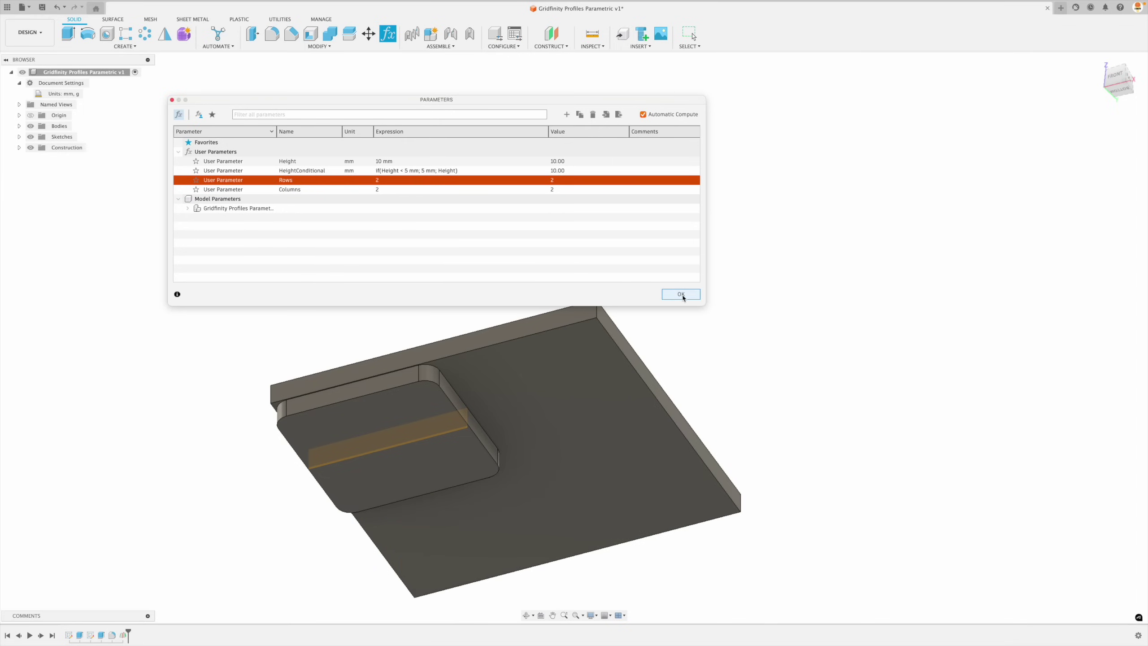
- Accept the parameters and start a sketch on the lower block's midplane with Slice enabled
click(680, 293)
shift+middle_drag(681, 298, 877, 115)
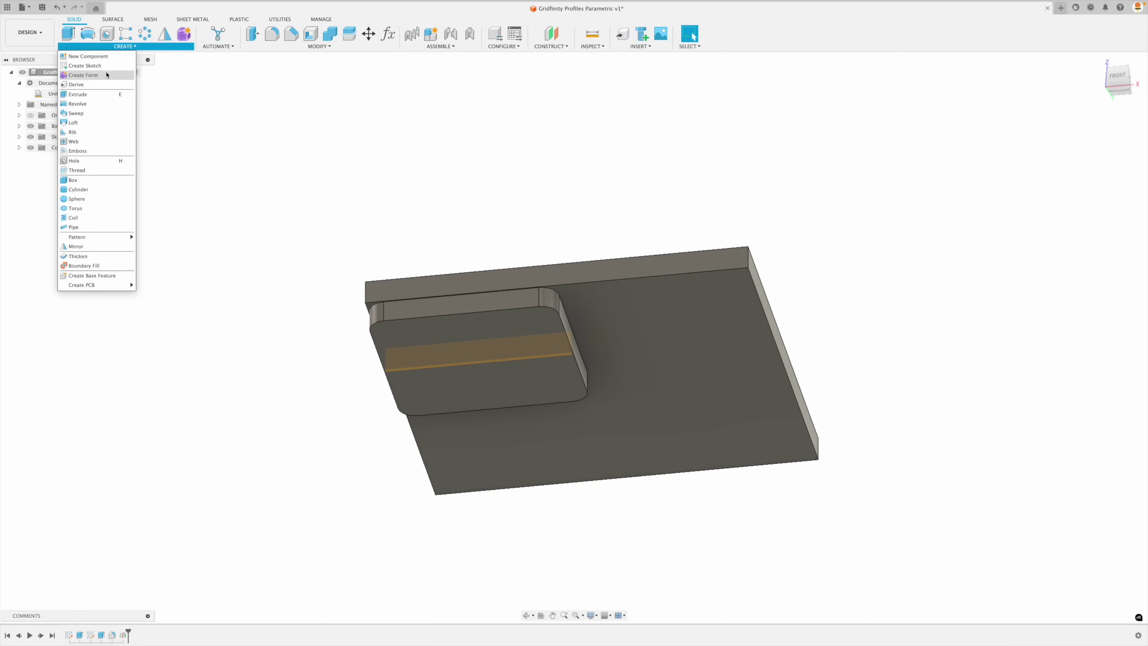
click(90, 65)
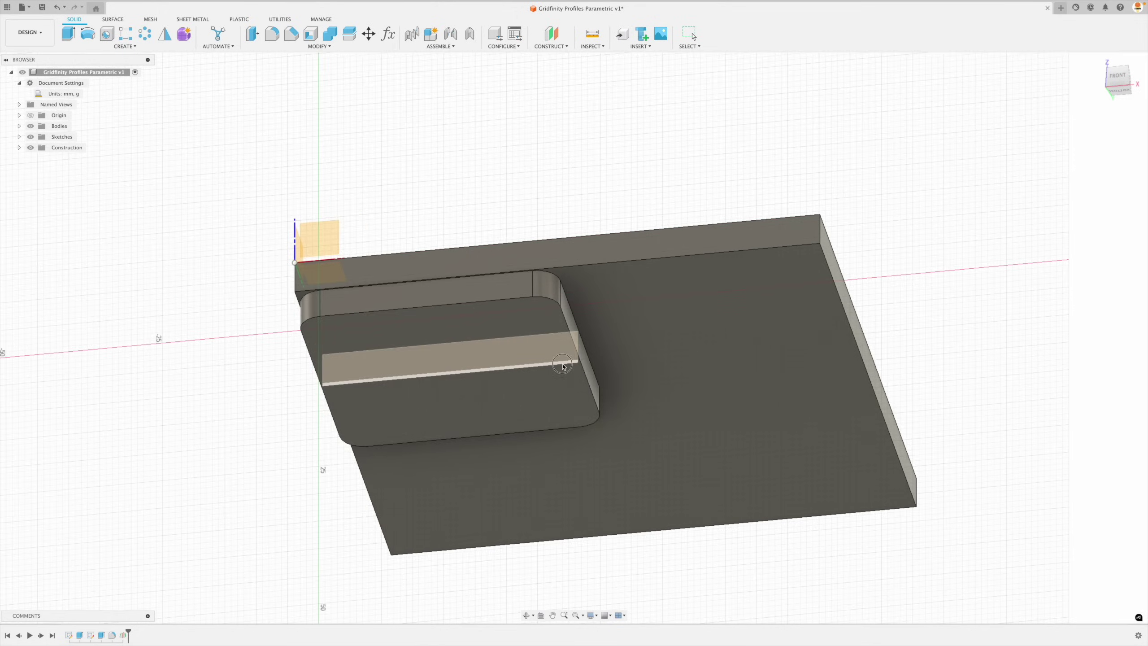
click(563, 365)
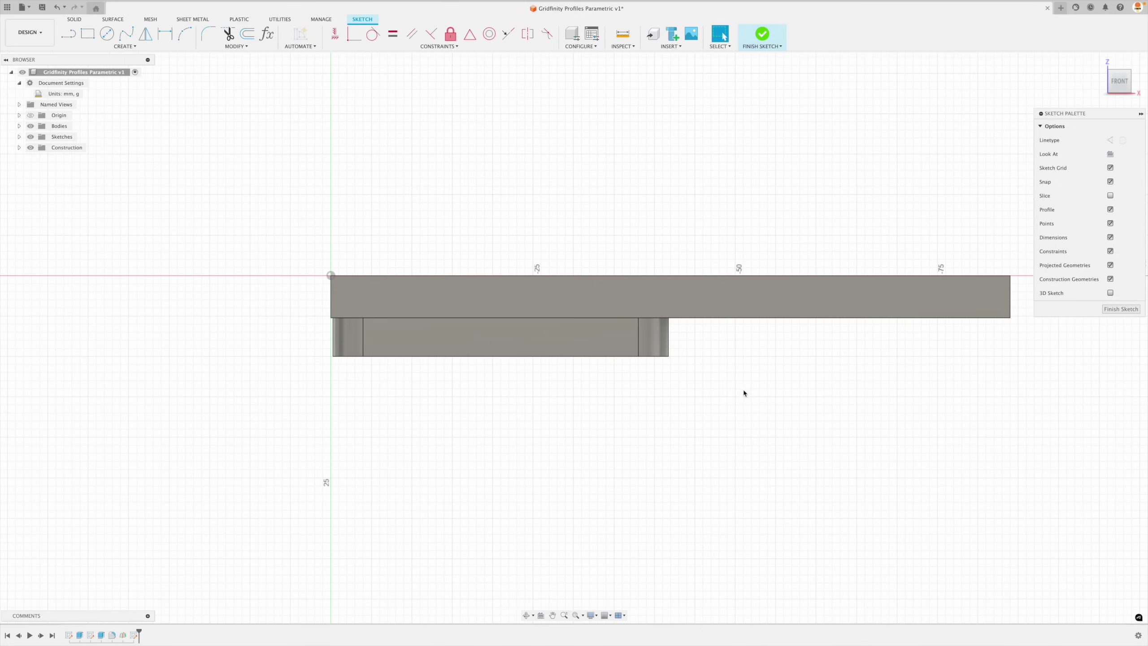
click(1110, 196)
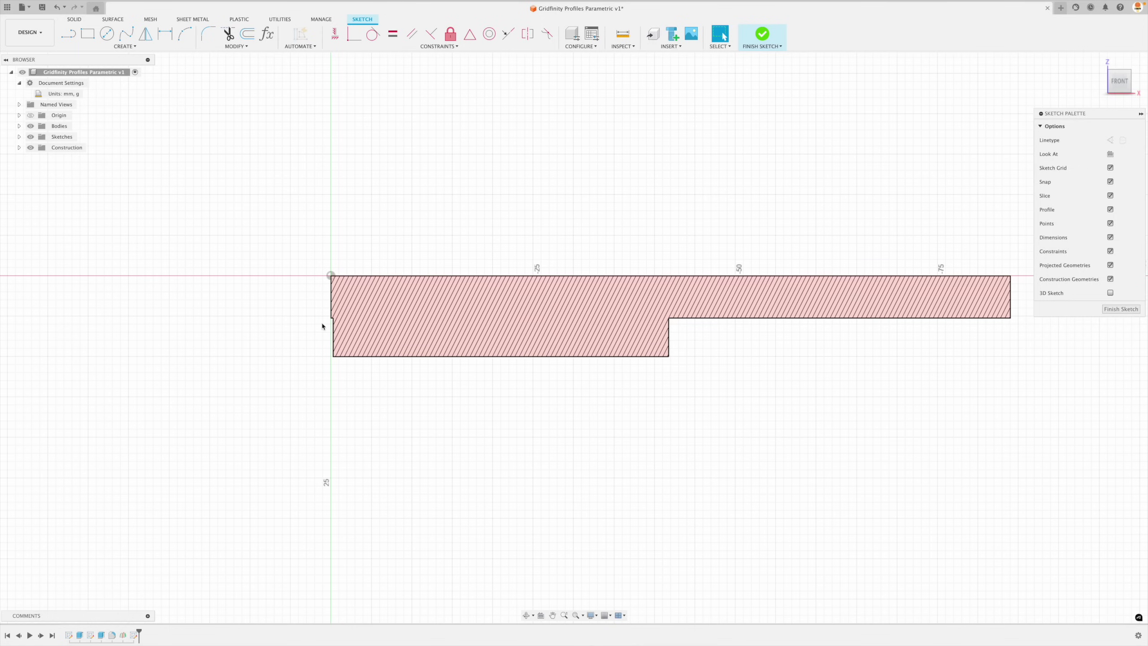
- Project the whole body's section outline into the sketch with the Bodies selection filter, and hide Body1
key(p)
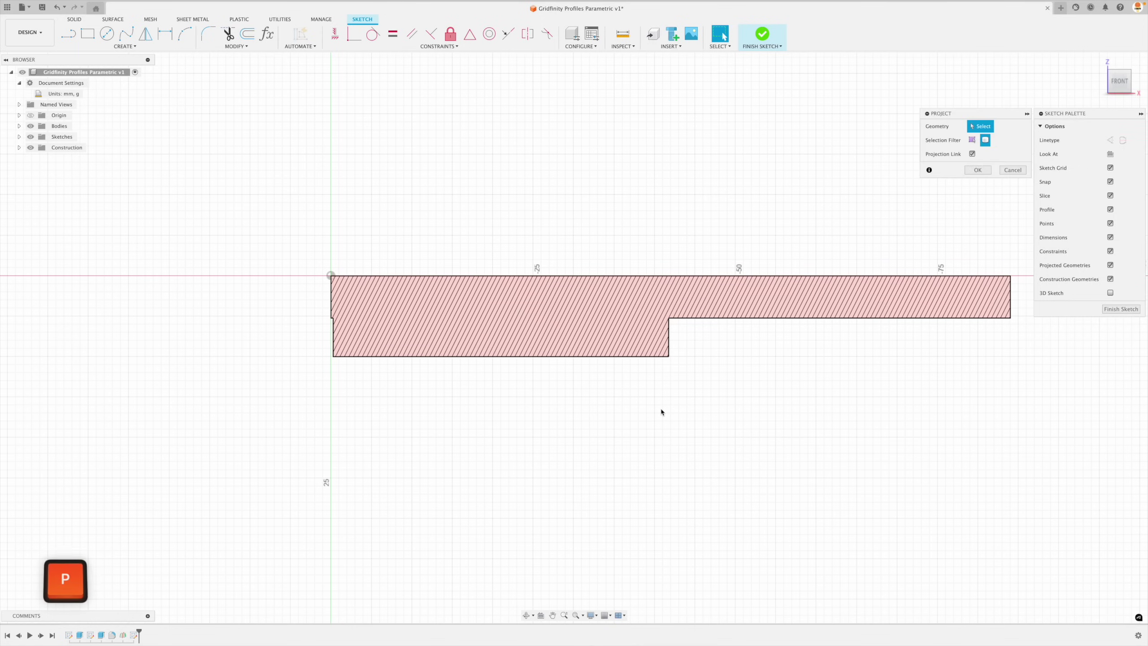
click(985, 140)
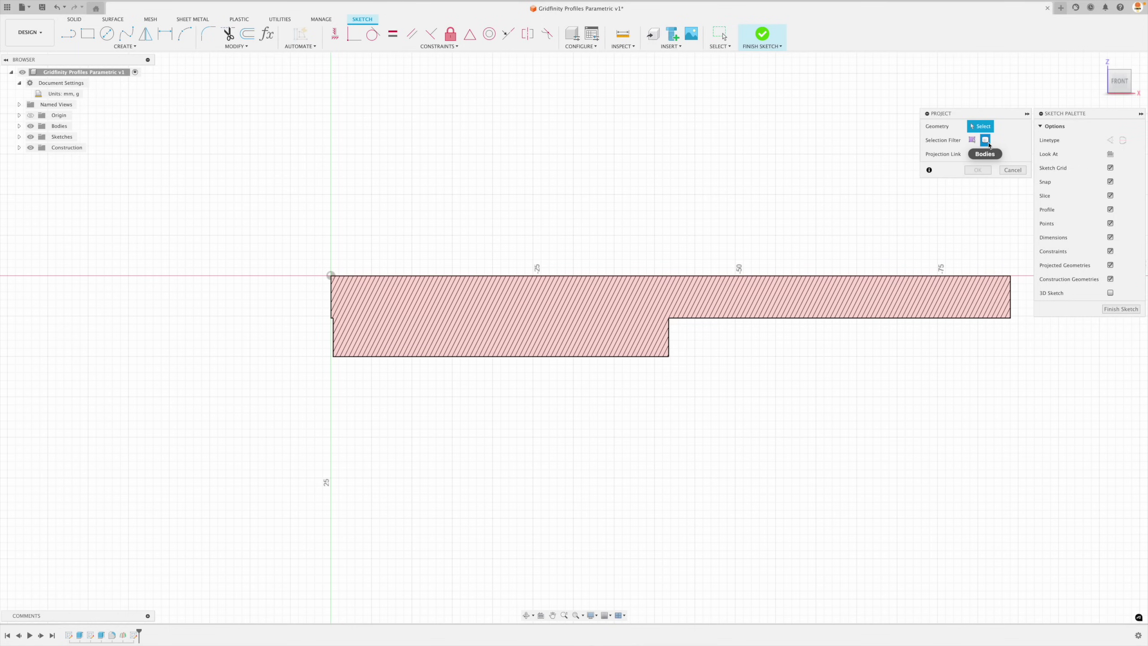
click(620, 309)
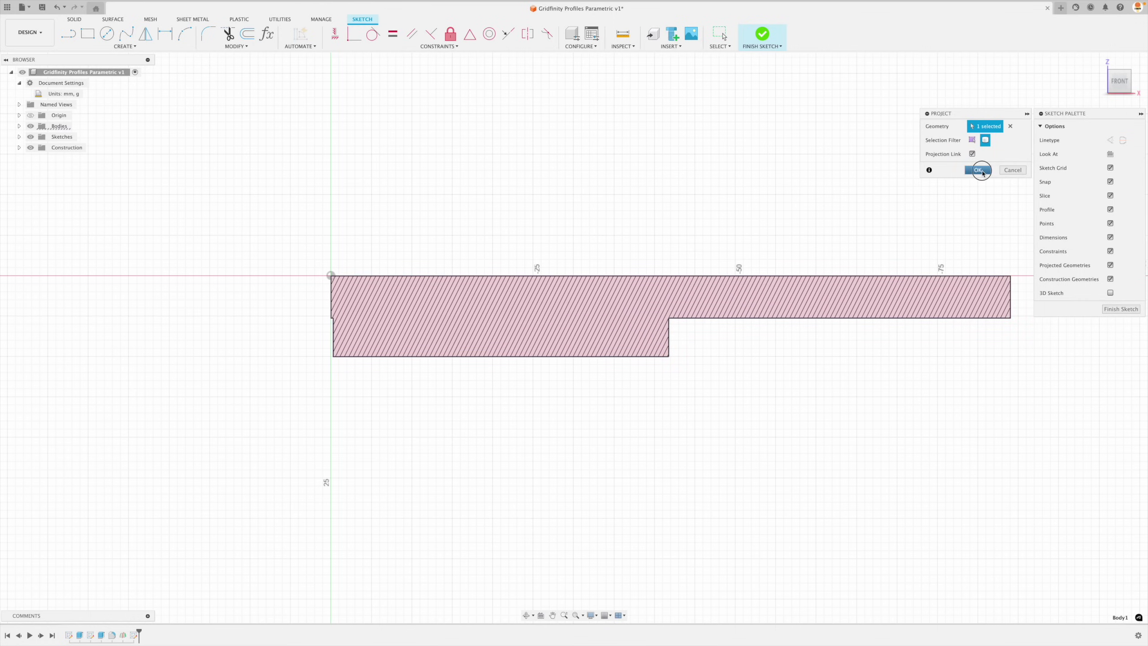
click(981, 171)
click(20, 126)
click(38, 137)
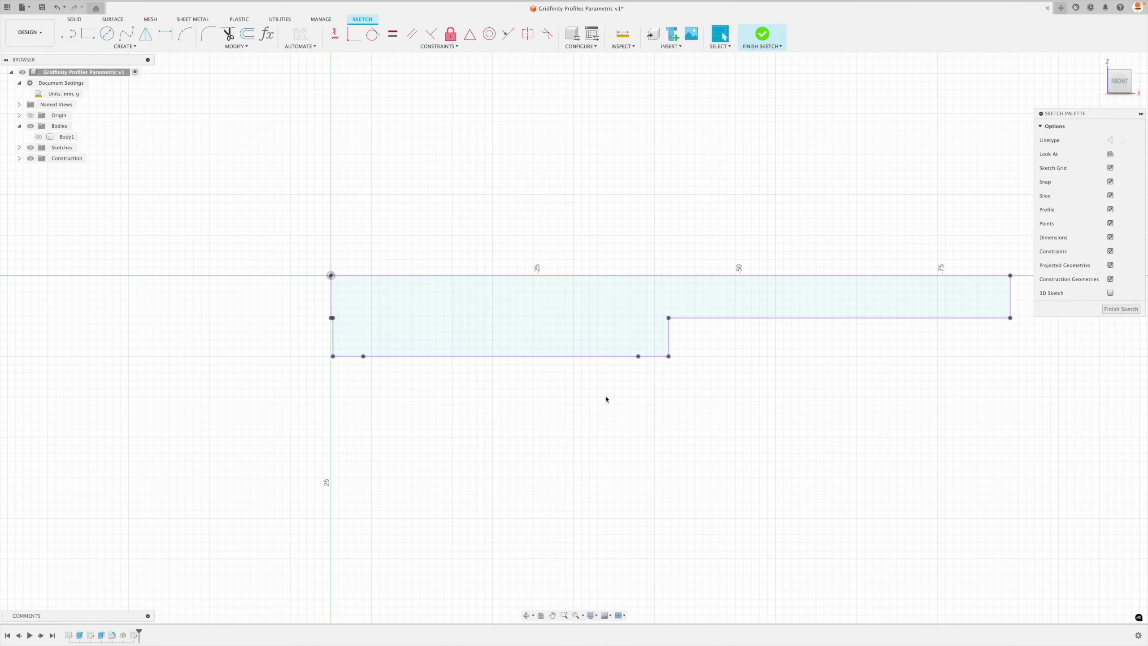
- Draw a horizontal 41.5 mm line joining the two upper corners of the projected lower block
scroll(606, 399, up, 2)
scroll(415, 195, up, 3)
click(68, 33)
scroll(279, 332, up, 2)
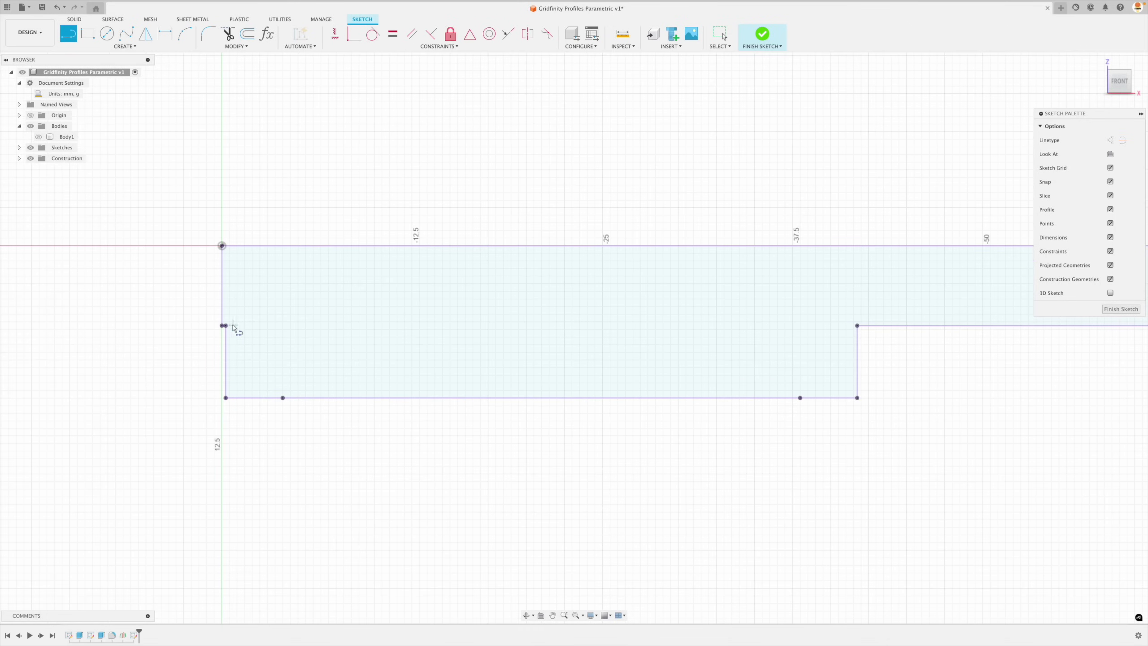
click(226, 325)
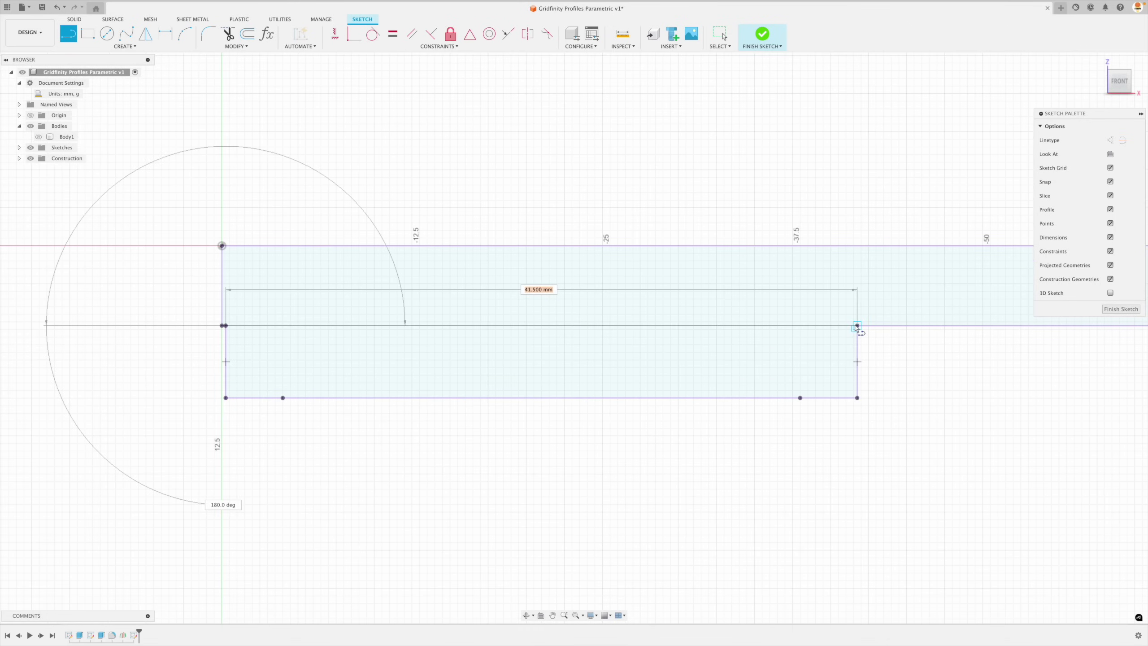
double_click(857, 325)
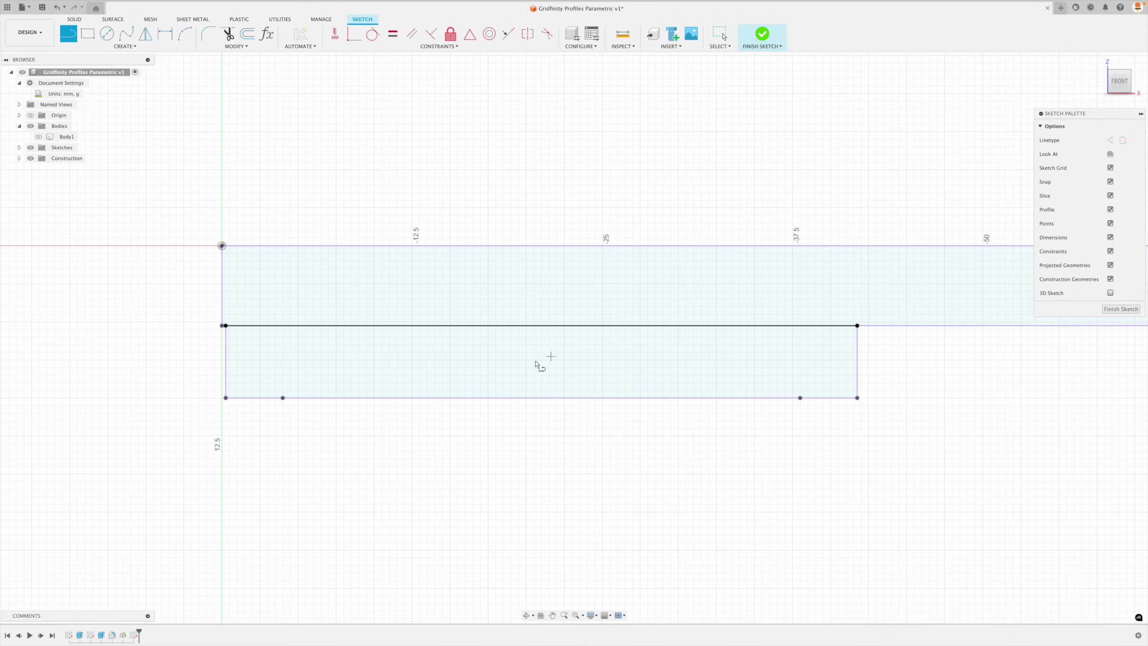
- Draw a vertical line from the middle of the lower block's bottom edge to the midpoint of the horizontal line
click(541, 398)
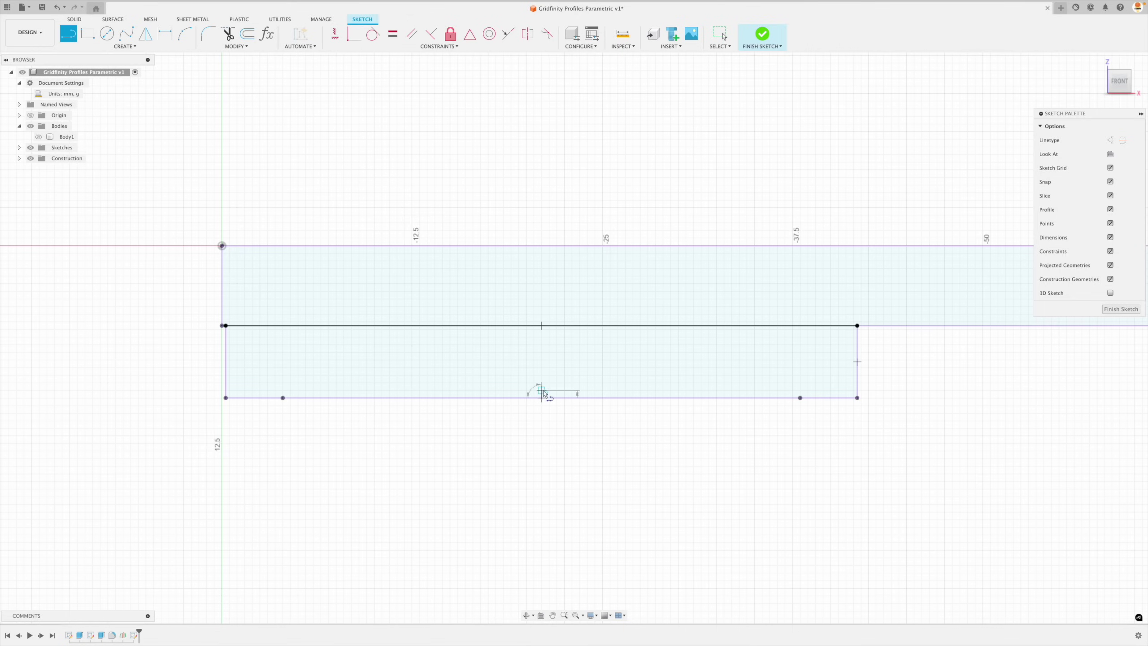
double_click(541, 325)
scroll(427, 364, down, 3)
scroll(725, 437, up, 1)
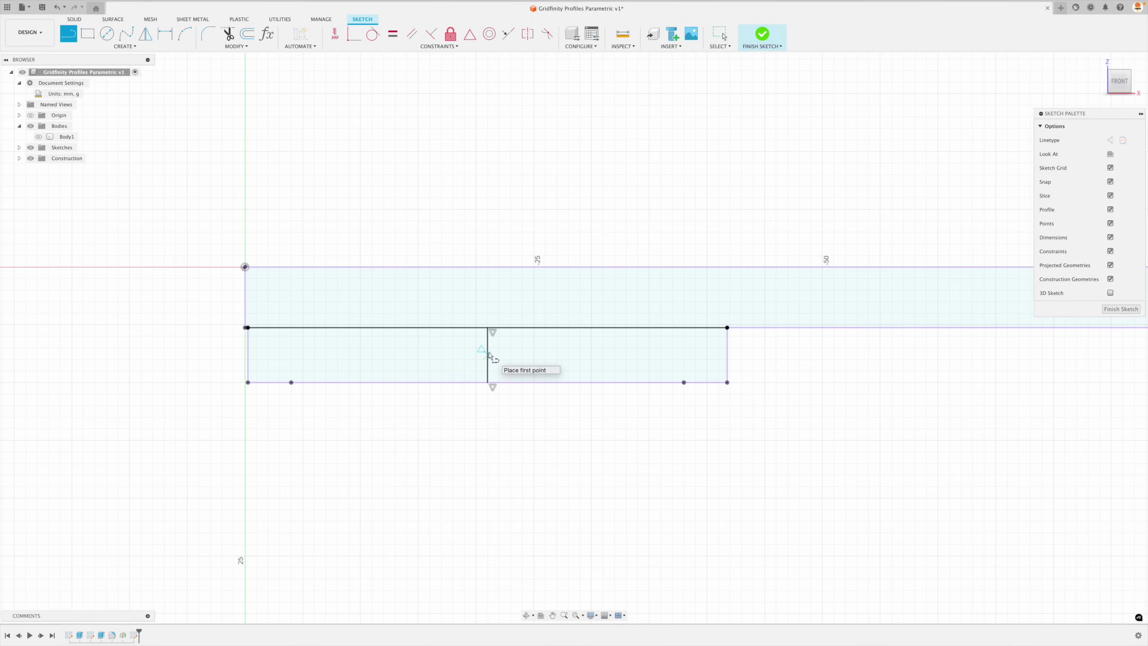
- Draw a three-segment slanted, vertical, slanted line from the lower block's upper corner on the inner-plate side down to its bottom edge
scroll(720, 397, up, 5)
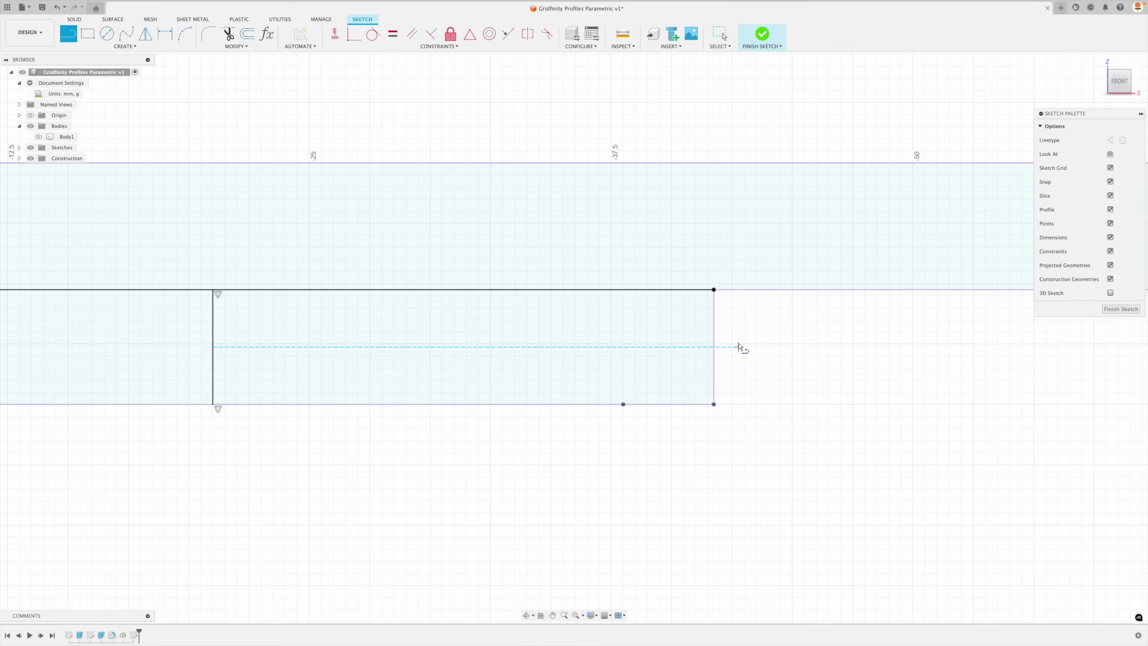
click(713, 290)
click(674, 329)
click(674, 369)
double_click(647, 404)
scroll(760, 420, up, 2)
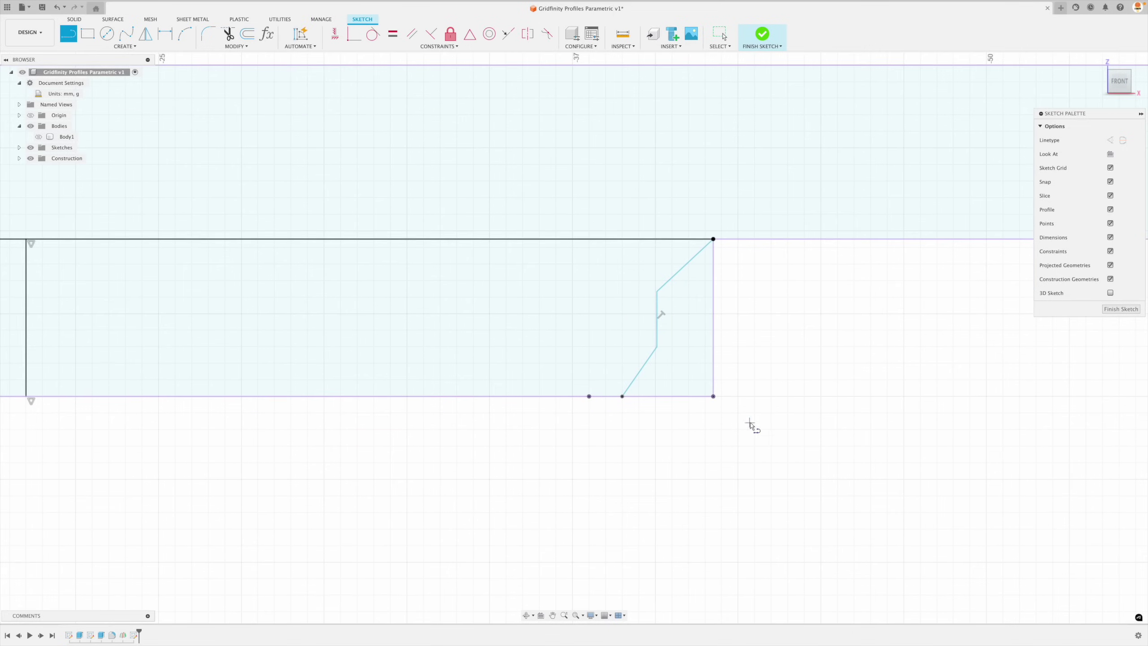
- Constrain the upper and lower slanted segments of the profile parallel to each other
mouse_move(706, 357)
middle_down()
mouse_move(523, 346)
mouse_move(536, 366)
middle_up()
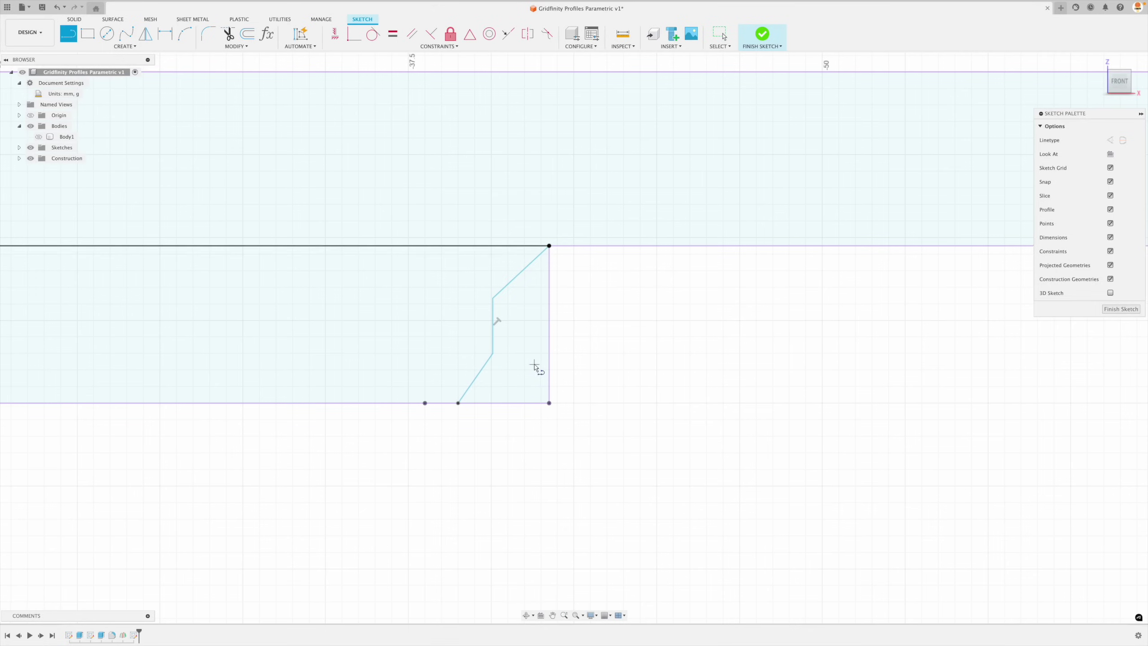
click(418, 40)
click(521, 276)
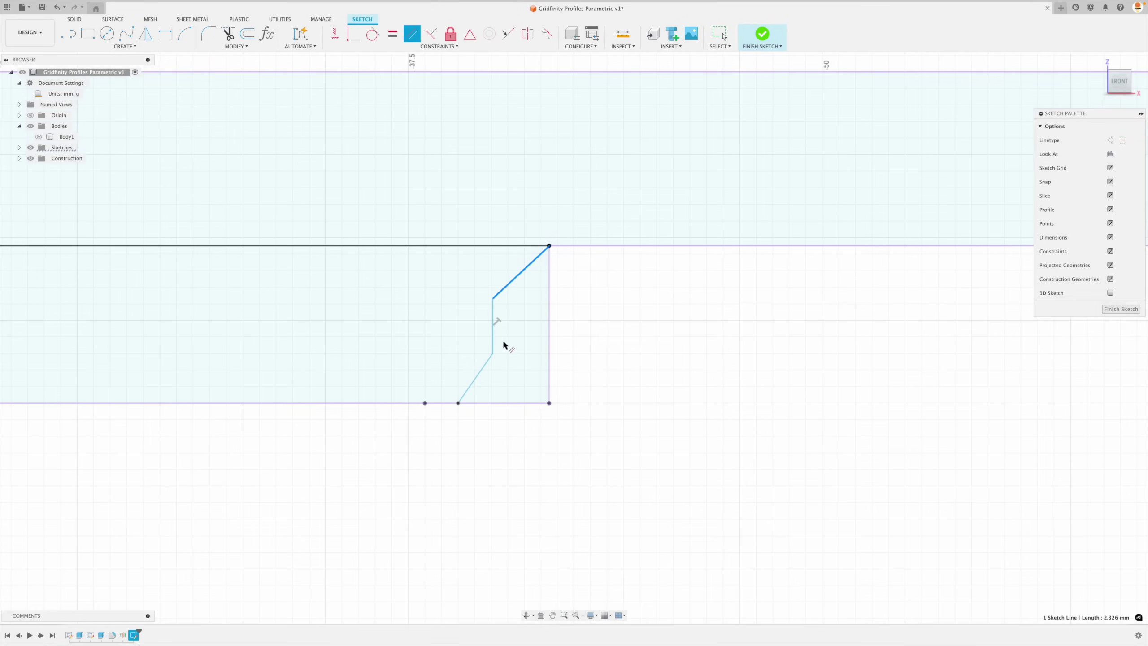
click(482, 367)
key(Escape)
- Dimension the angle between the lower slanted segment and the block's bottom edge at 45 degrees
key(d)
click(497, 402)
click(531, 367)
text(45)
key(Return)
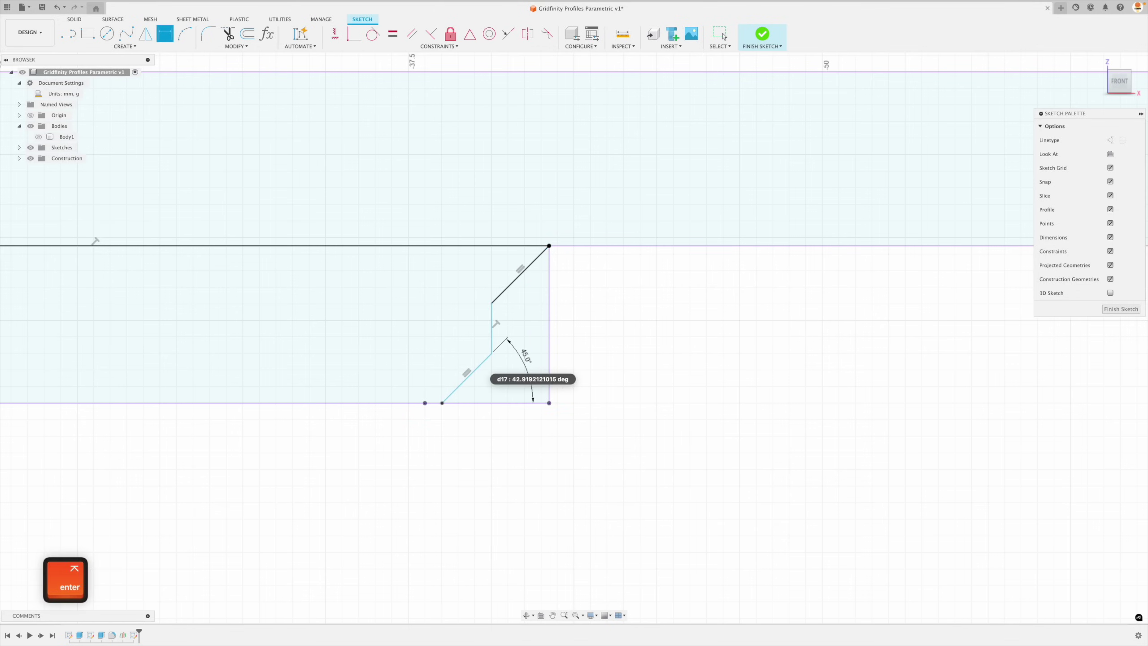
- Add a driven dimension for the height between the lower block's top line and bottom edge
click(584, 247)
click(515, 402)
click(623, 322)
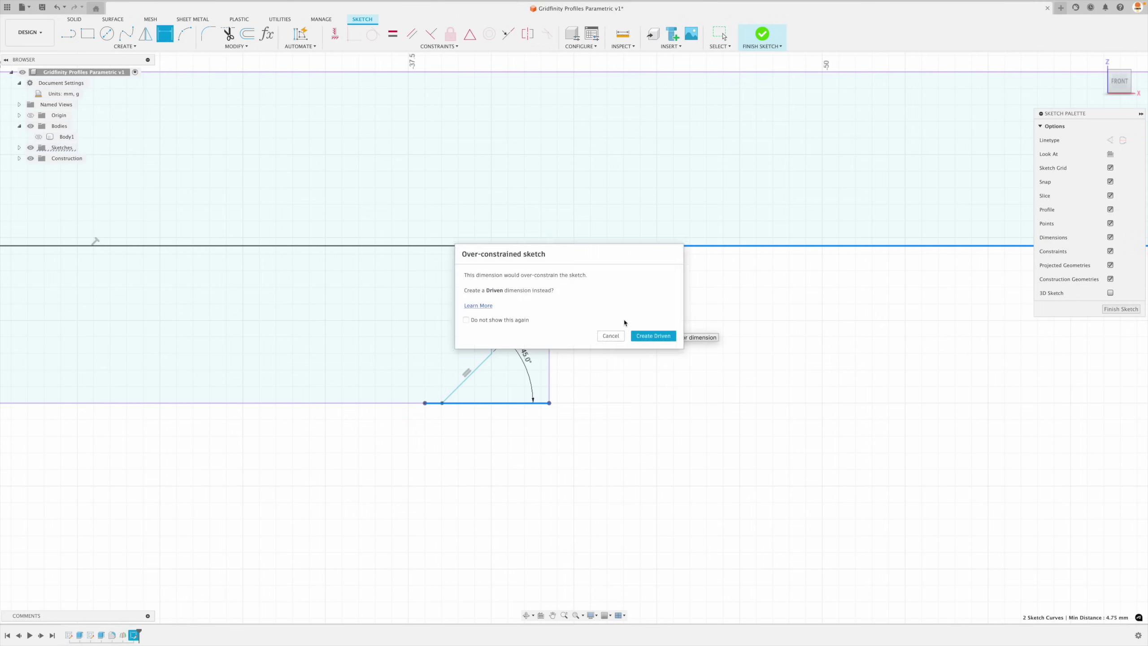
click(656, 336)
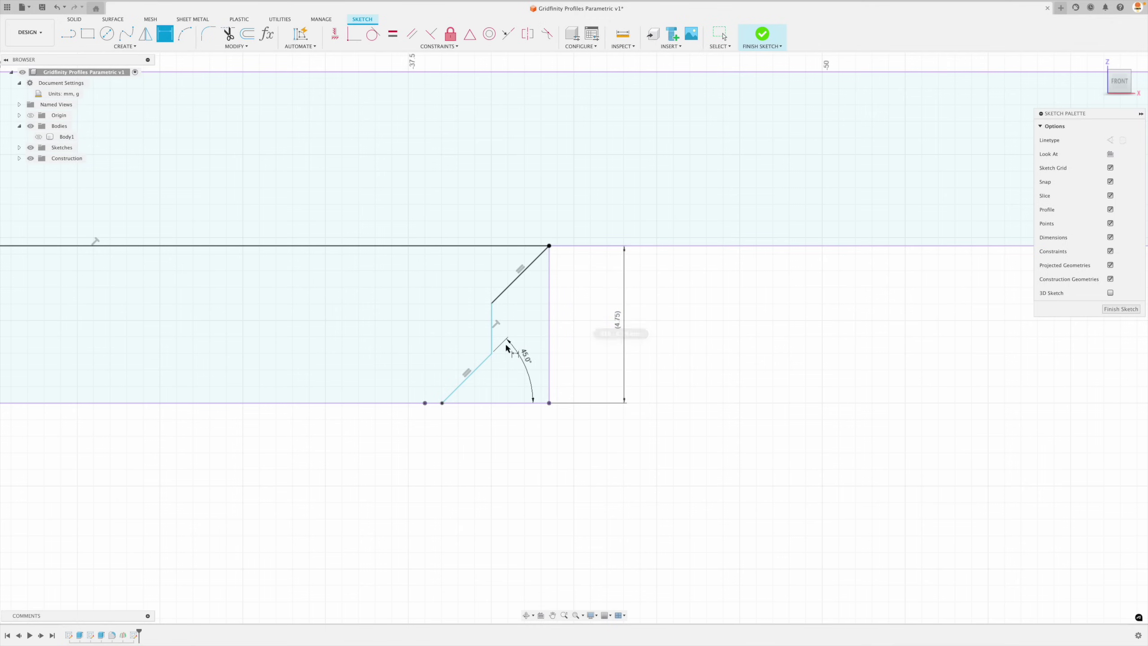
- Dimension the vertical profile segment 2.15 mm from the lower block's outer side edge
click(494, 325)
click(549, 335)
click(521, 458)
text(2.15)
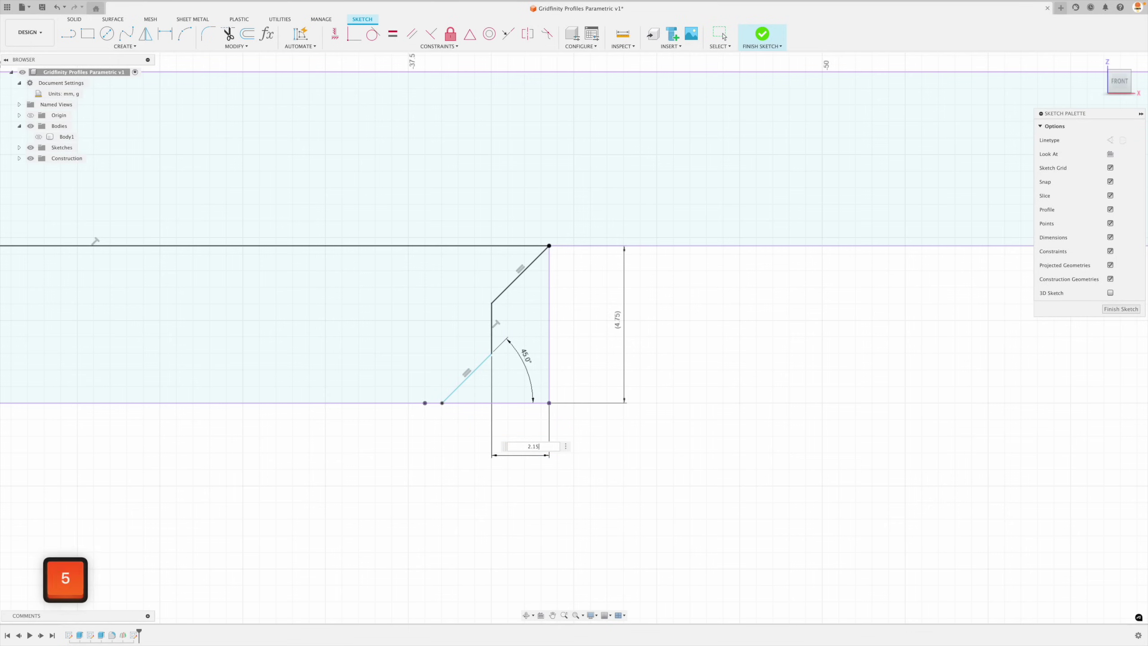
key(Return)
- Dimension the horizontal distance from the profile's bottom endpoint to its vertical segment at 0.8 mm
scroll(464, 416, up, 1)
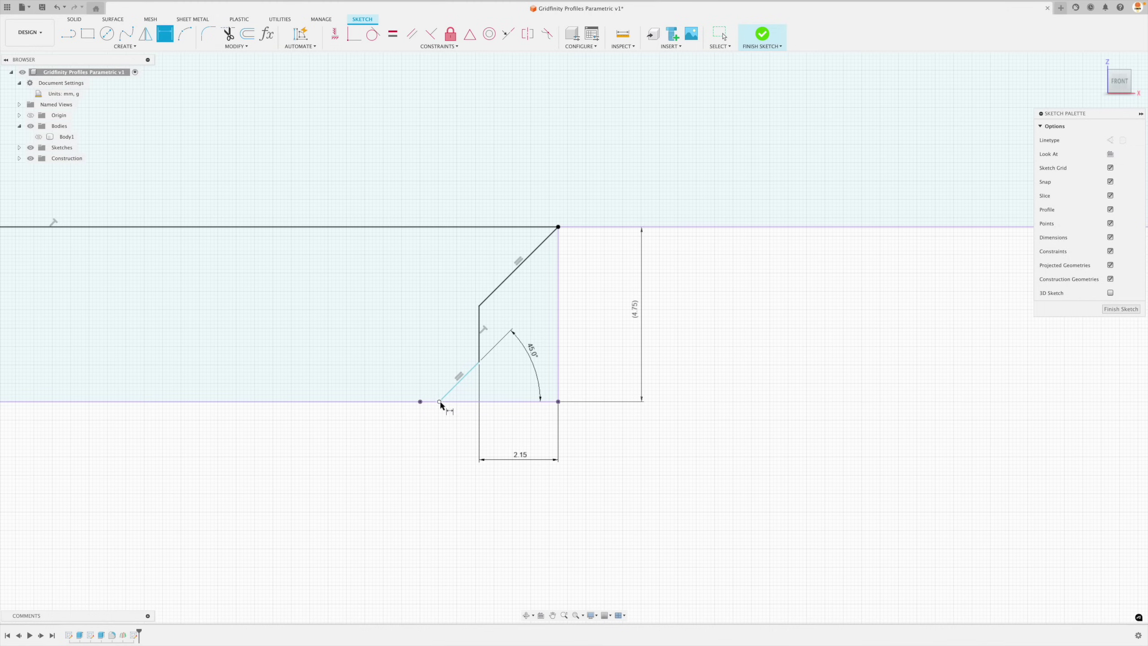
click(445, 397)
click(474, 334)
click(463, 462)
text(0.8)
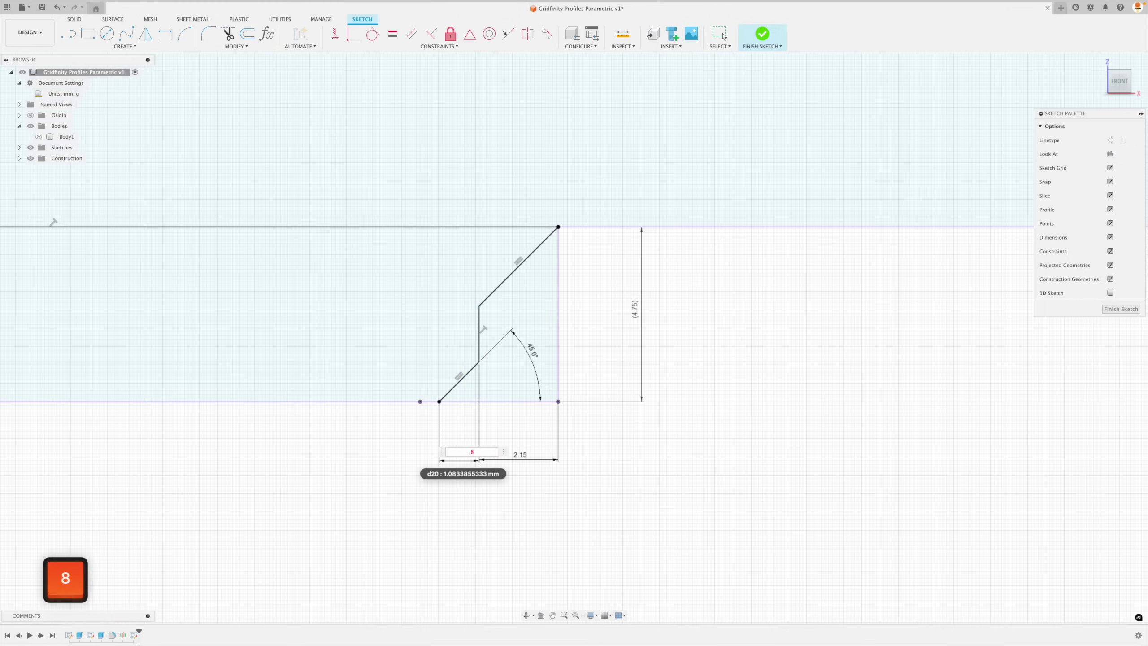
key(Return)
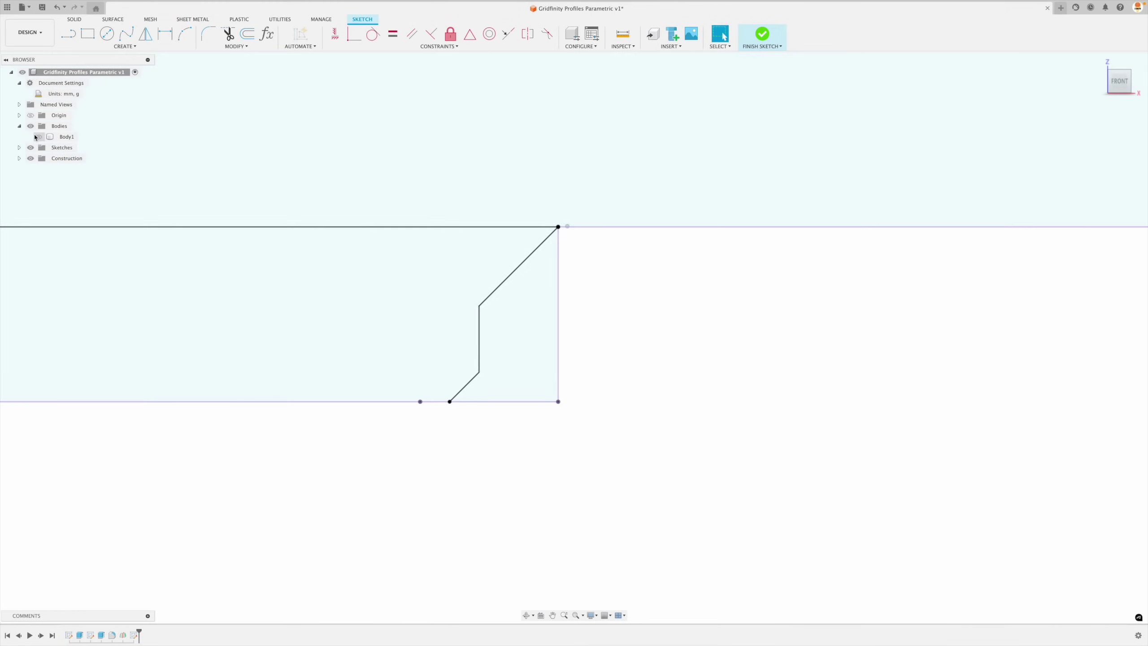
- Sweep the stepped profile along the lower block's bottom edge loop as a cut to shape its perimeter
click(130, 46)
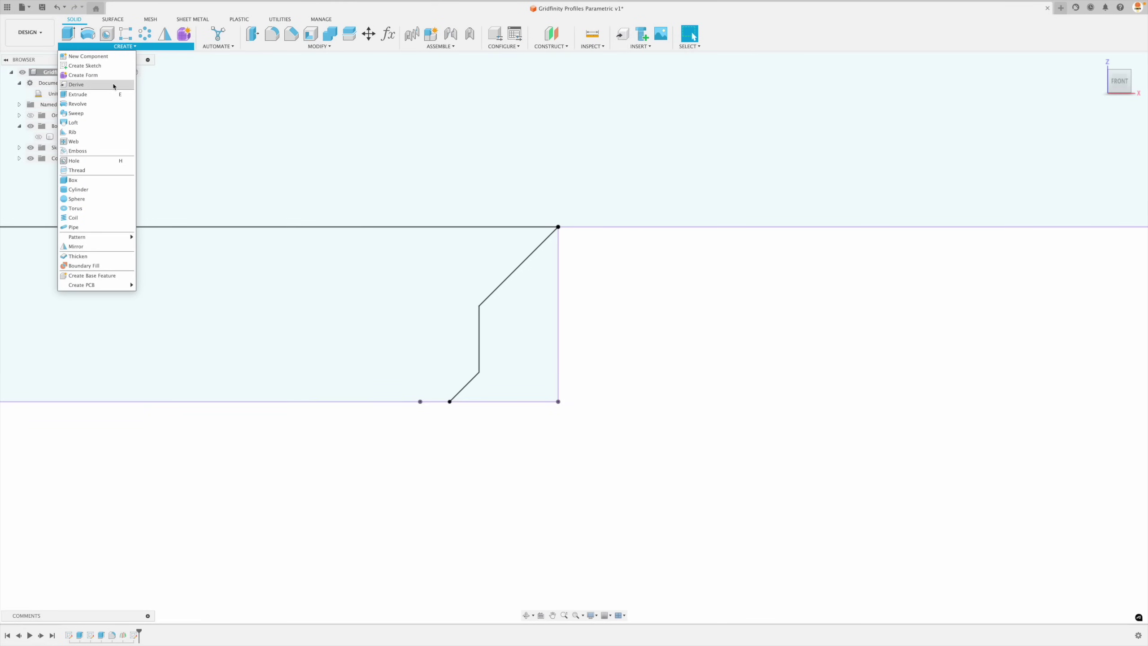
click(75, 113)
click(506, 330)
click(39, 137)
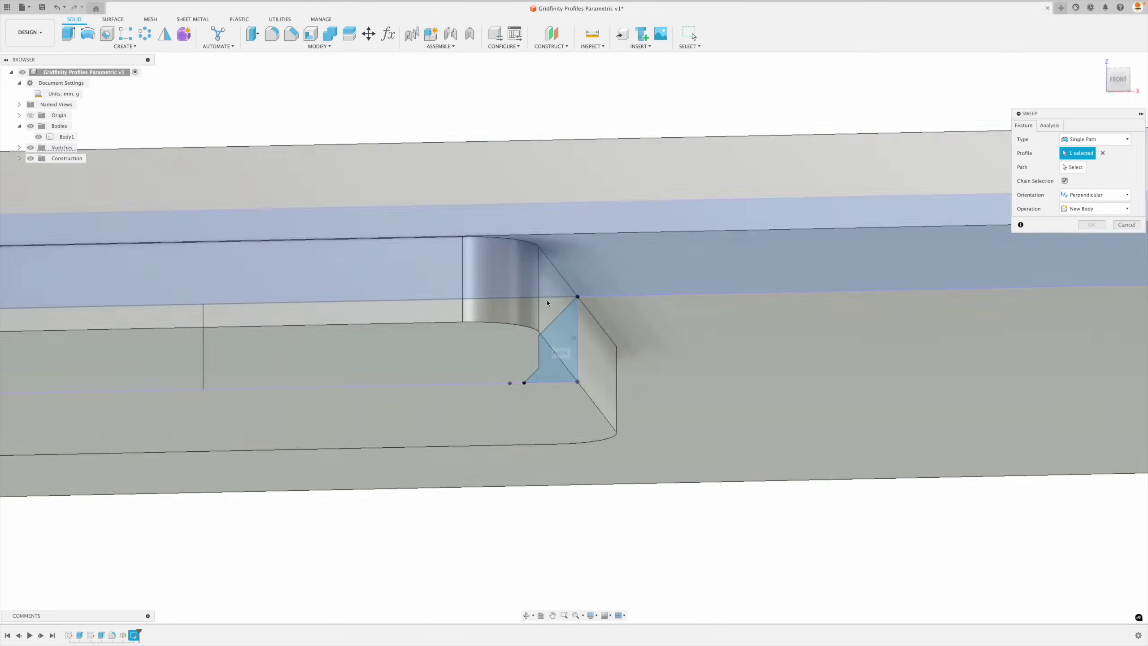
shift+middle_drag(588, 280, 615, 389)
click(1073, 167)
scroll(599, 378, down, 2)
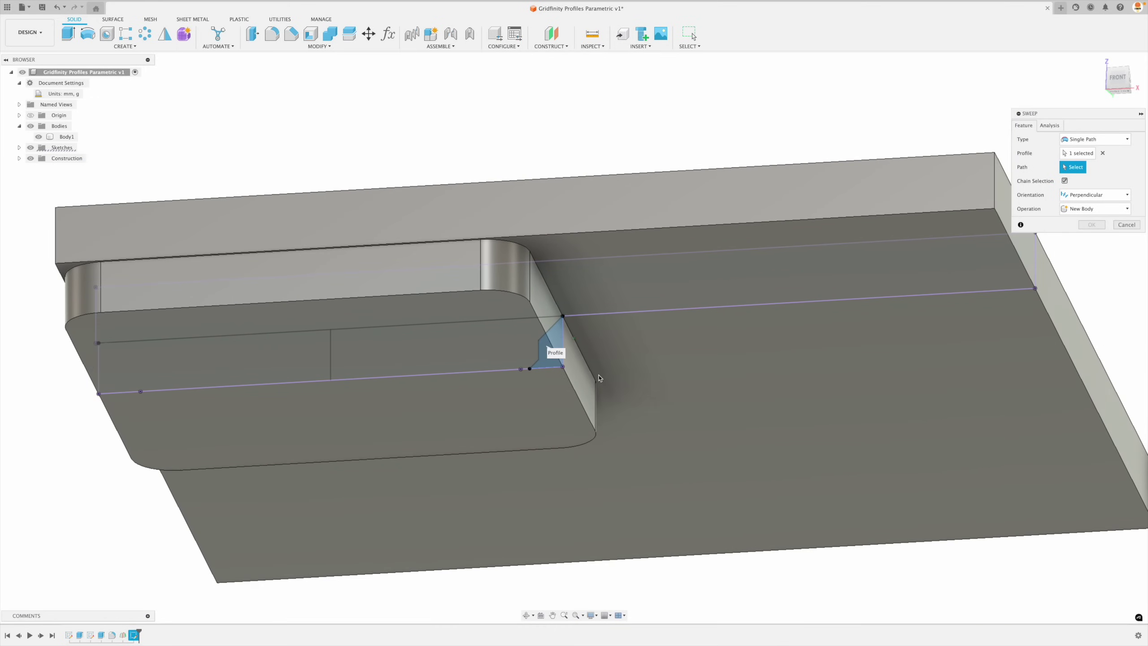
click(571, 382)
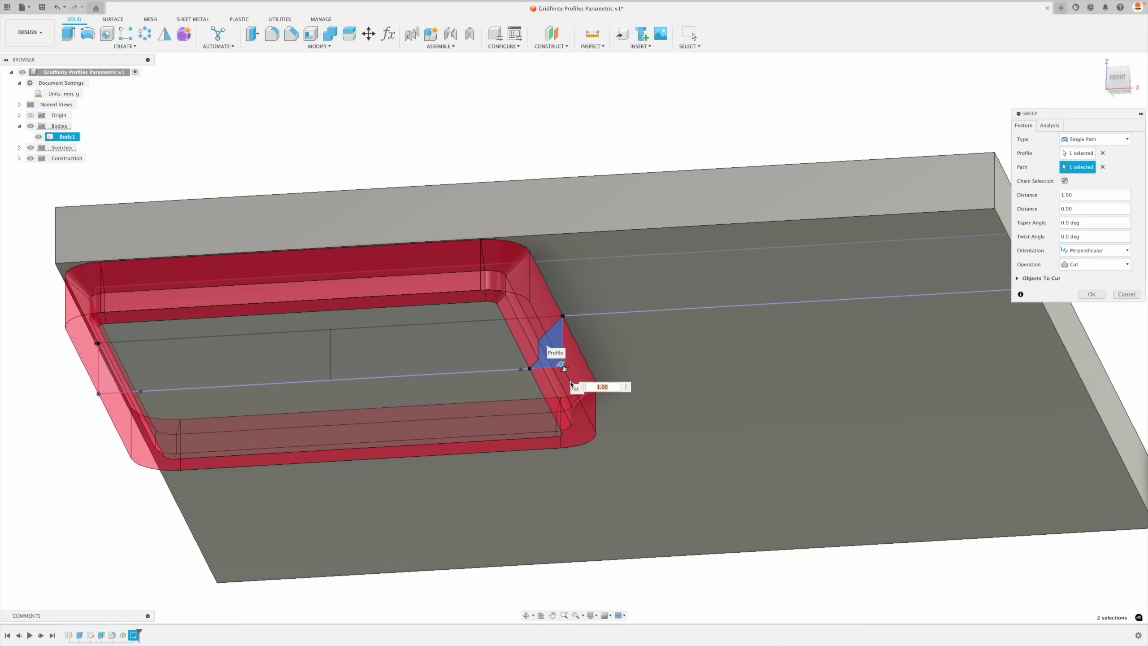
click(1097, 298)
- Start a rectangular feature pattern using the lower block's extrusion, its corner fillet and the sweep cut as objects
shift+middle_drag(504, 185, 505, 300)
scroll(505, 300, up, 2)
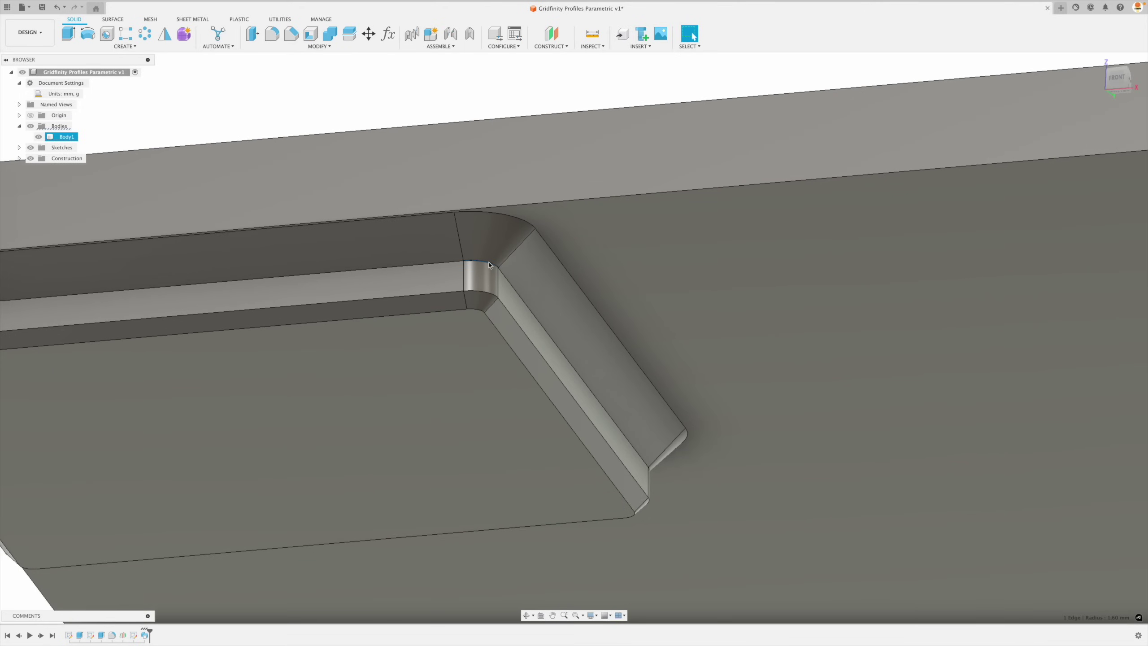
scroll(489, 265, down, 4)
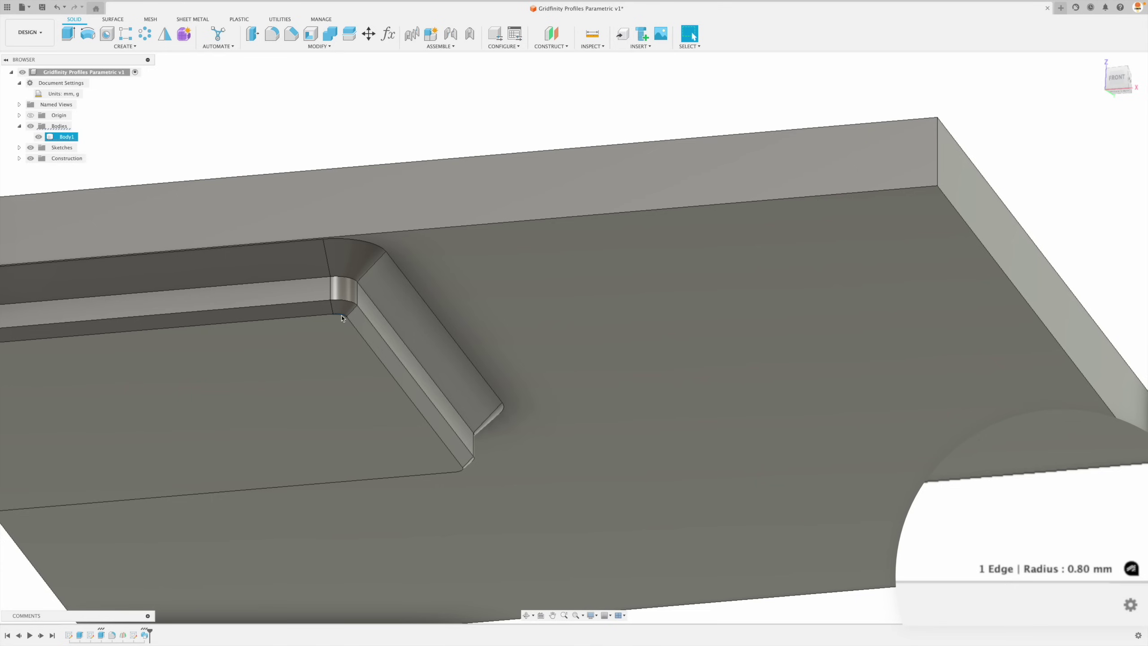
scroll(358, 190, down, 5)
click(363, 162)
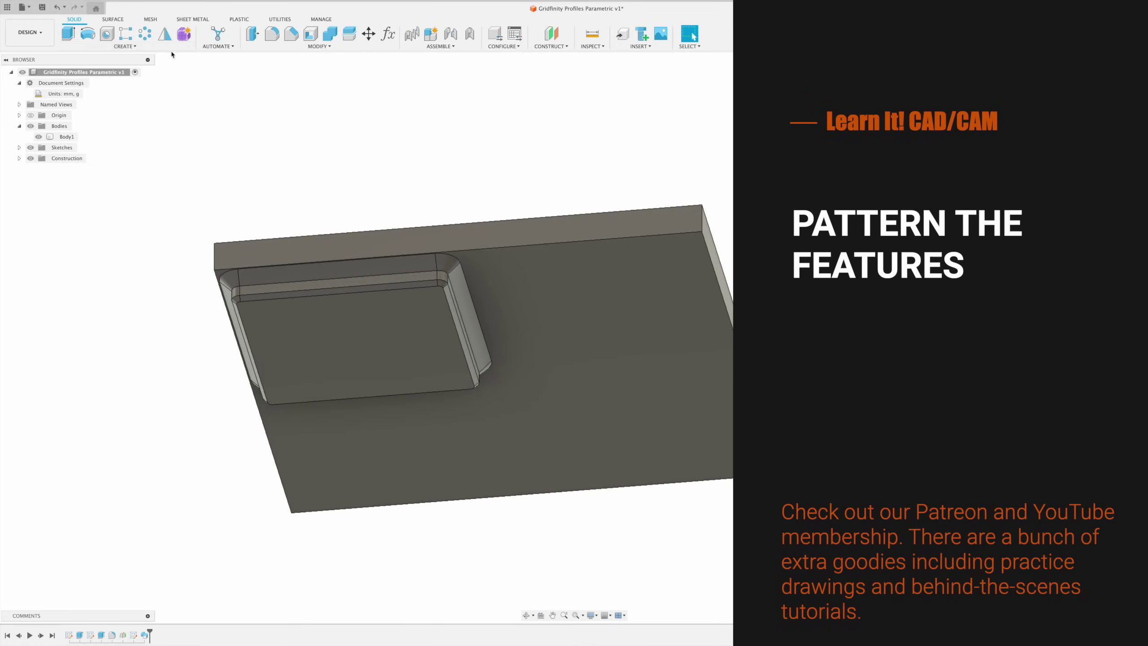
click(126, 34)
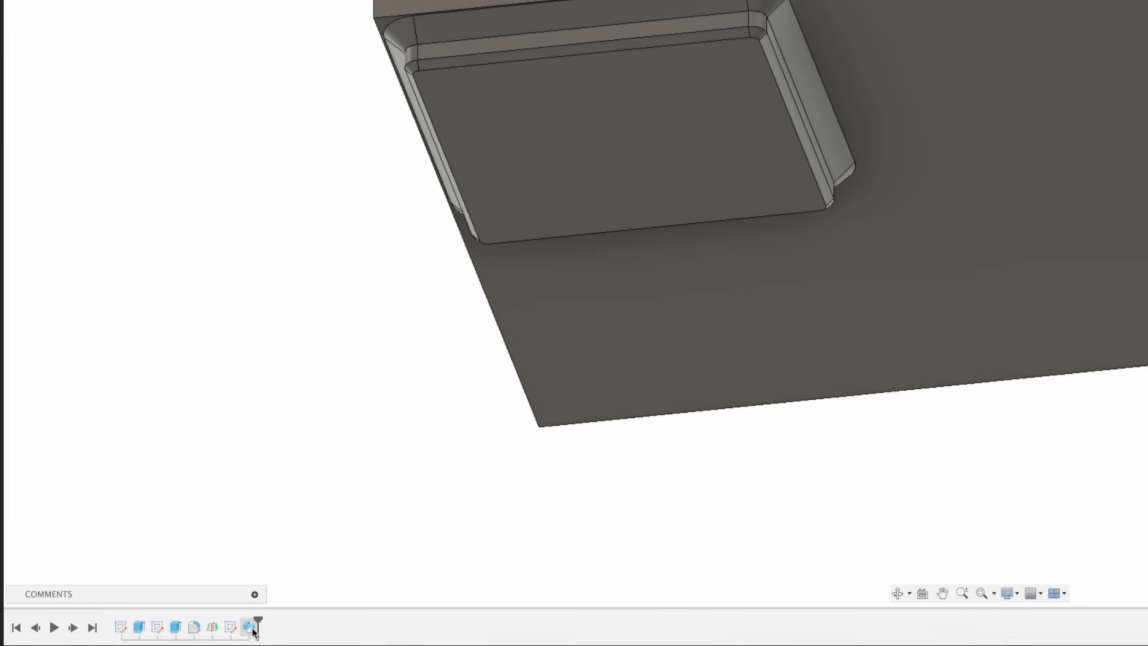
click(142, 636)
click(196, 627)
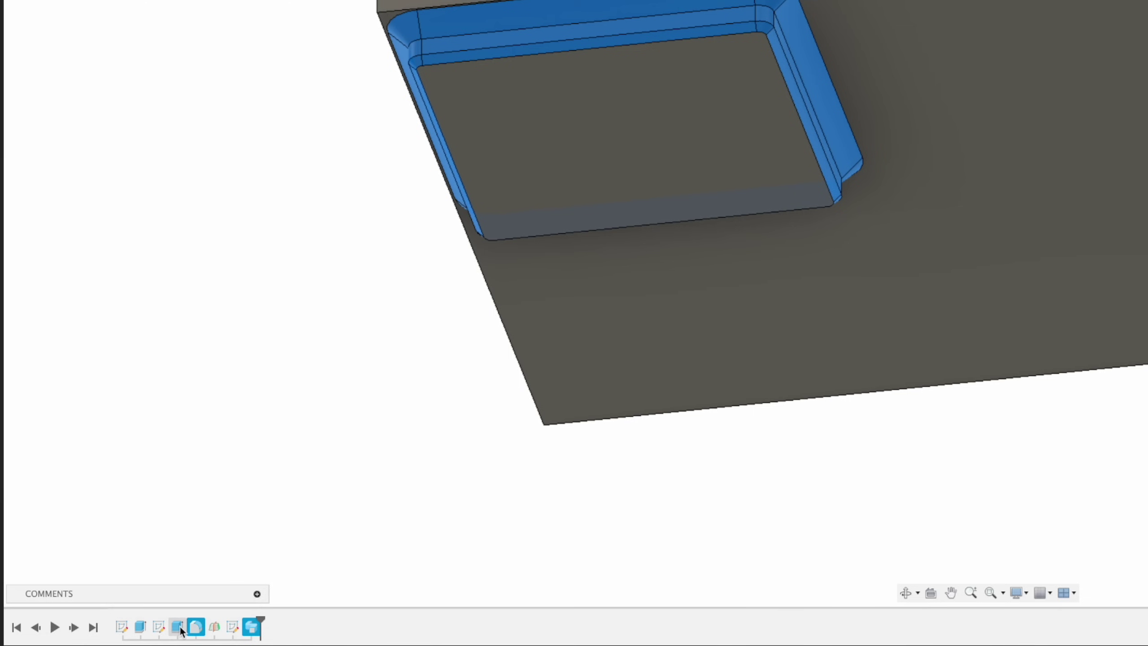
click(177, 629)
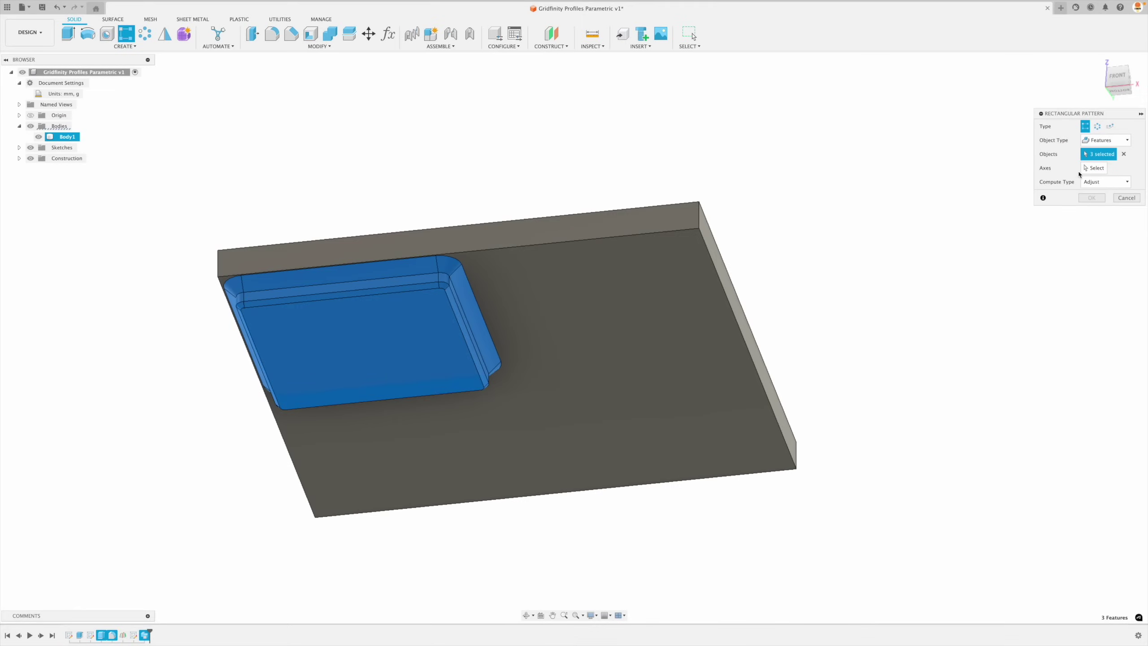
- Pattern the features along the base's long front edge at -42 mm spacing, with the quantity set to Columns
click(1093, 168)
shift+middle_drag(533, 271, 365, 342)
click(299, 342)
drag(356, 345, 630, 405)
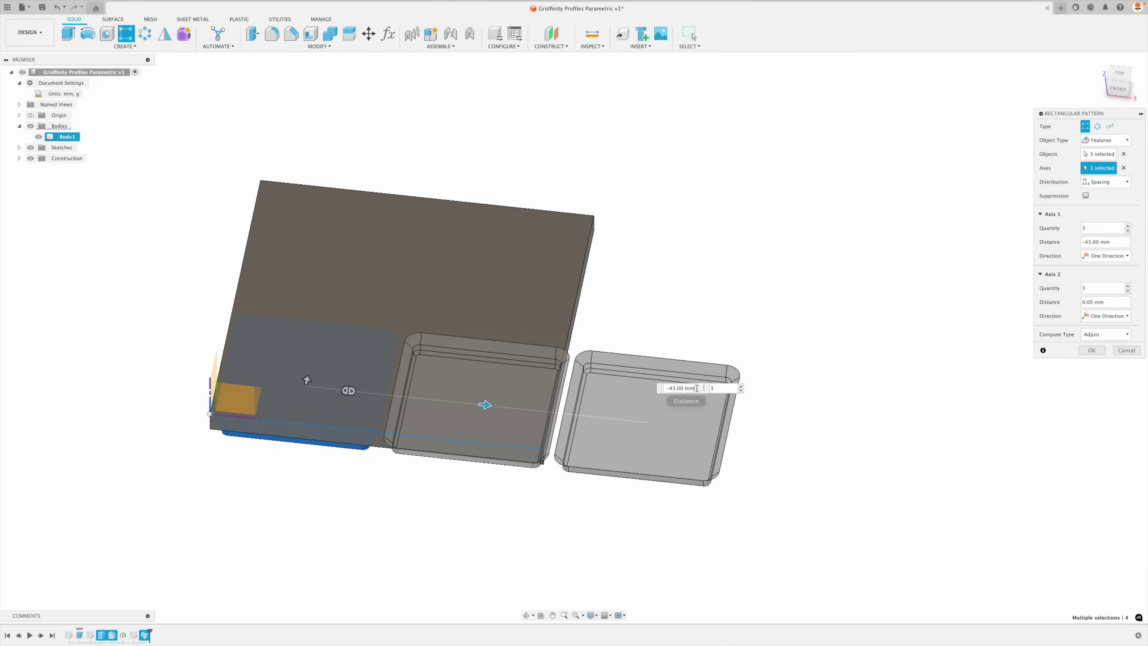
text(-42)
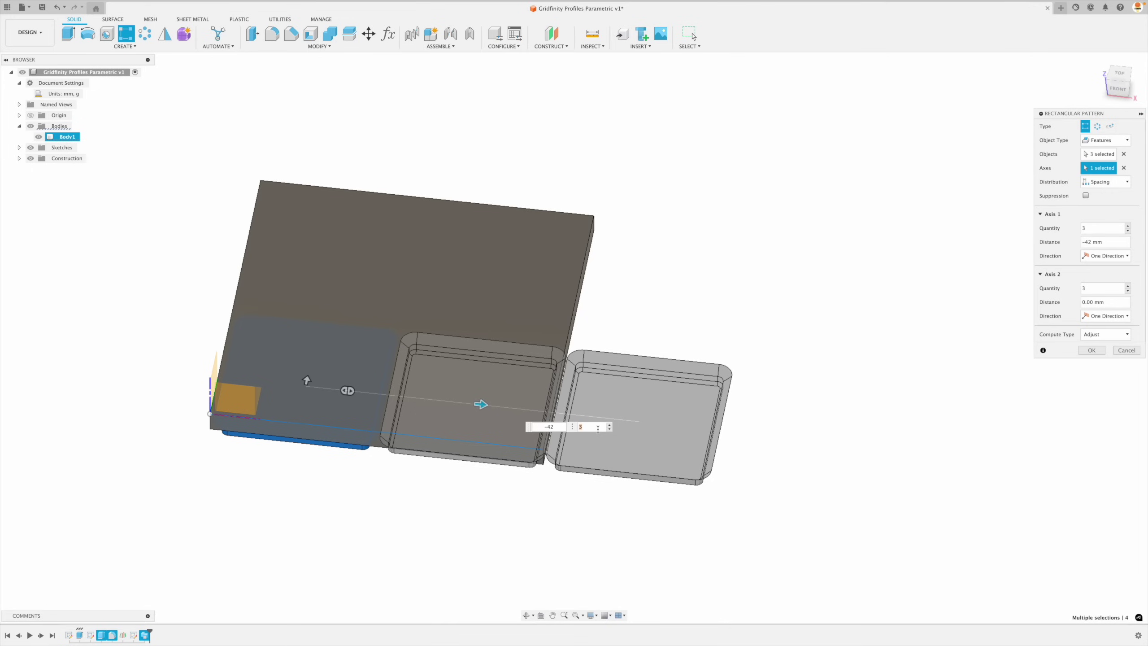
text(Columns)
key(Return)
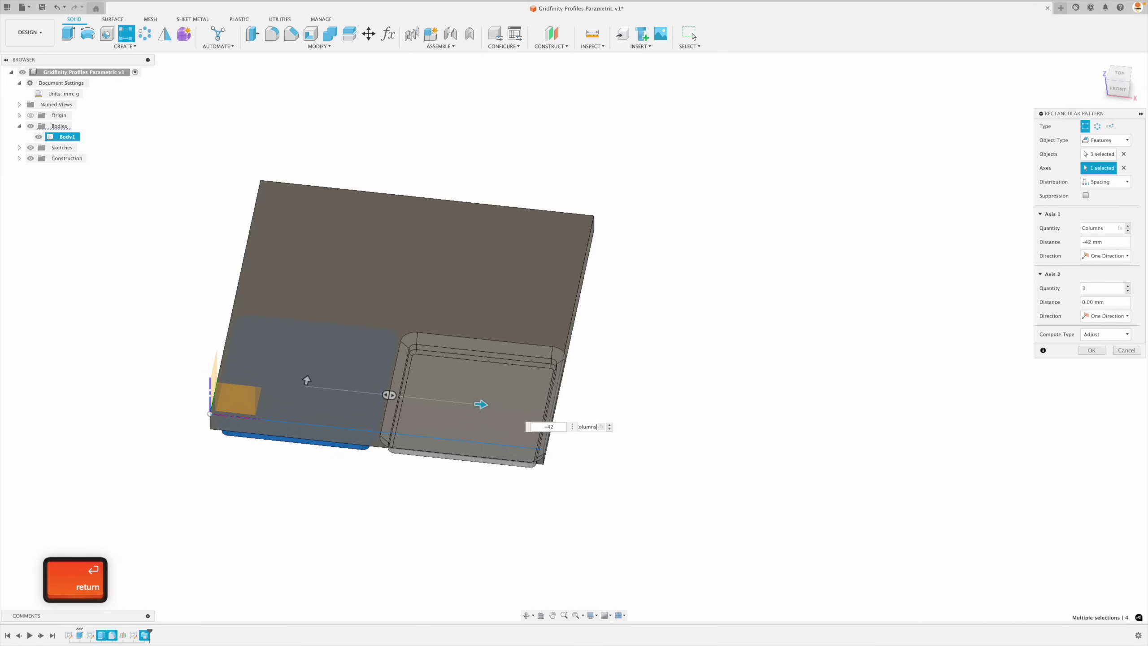
- Set the pattern's second direction to 42 mm spacing, with the quantity set to Rows
drag(307, 381, 365, 245)
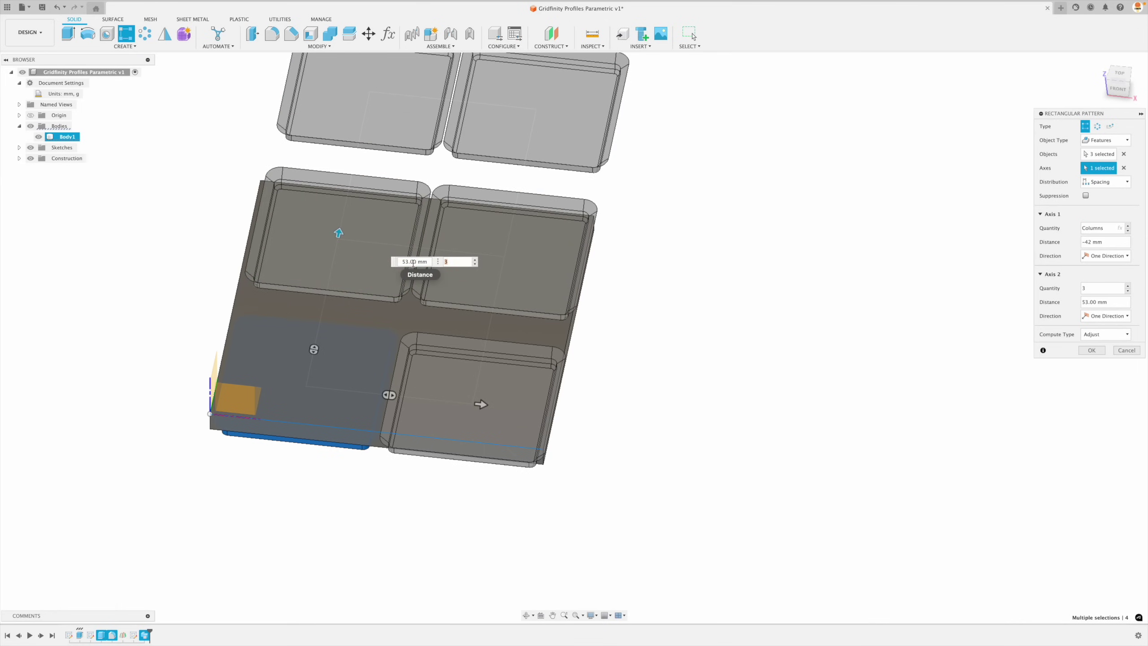
click(412, 263)
text(42)
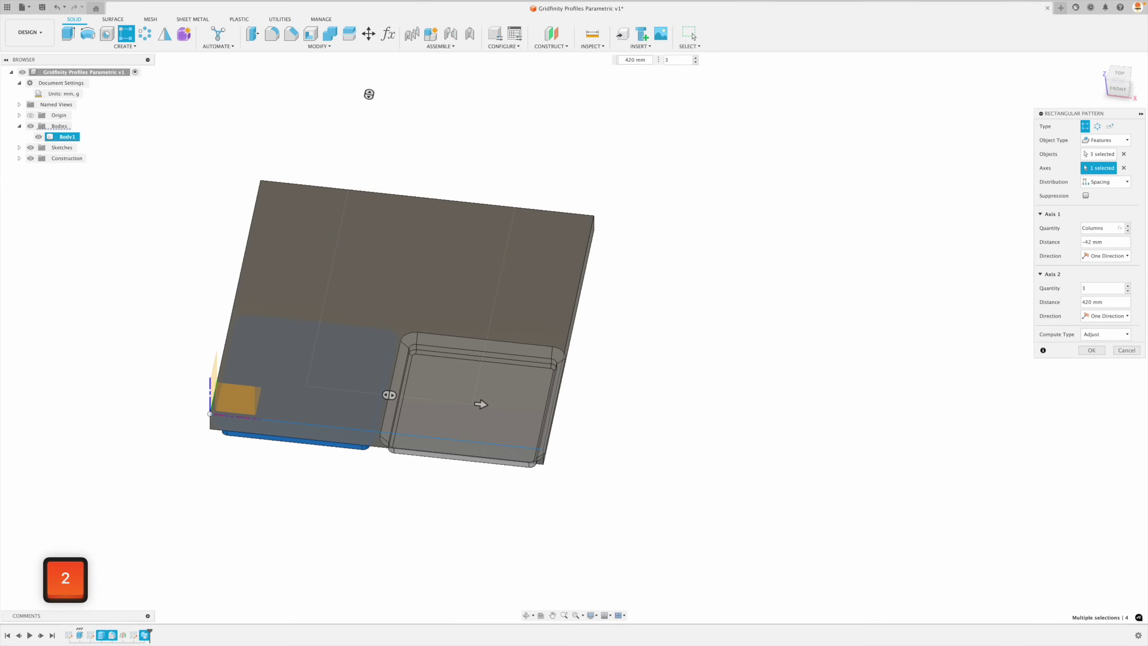
key(Tab)
text(Rows)
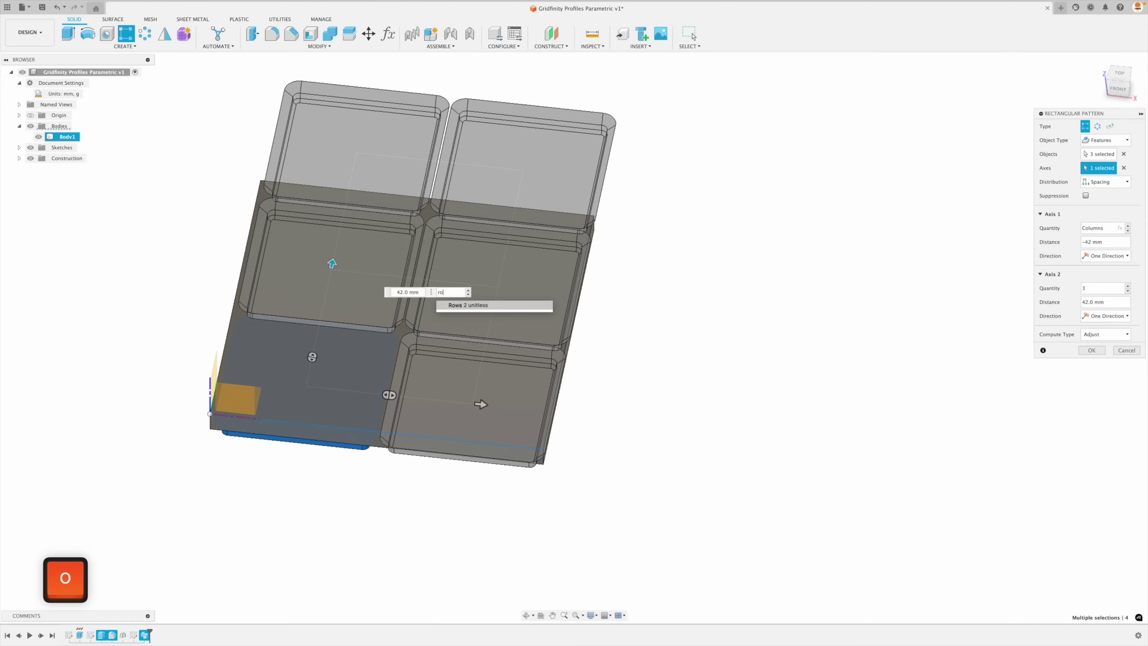
key(Return)
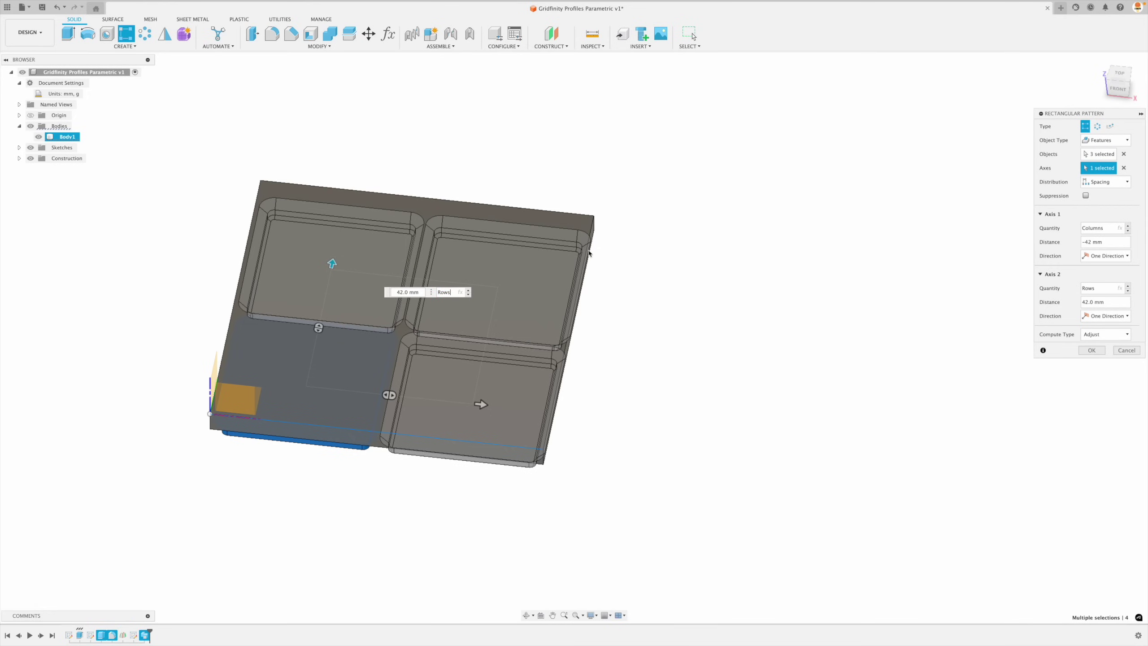
- Set the pattern's compute type to Optimized and complete the pattern
click(1087, 334)
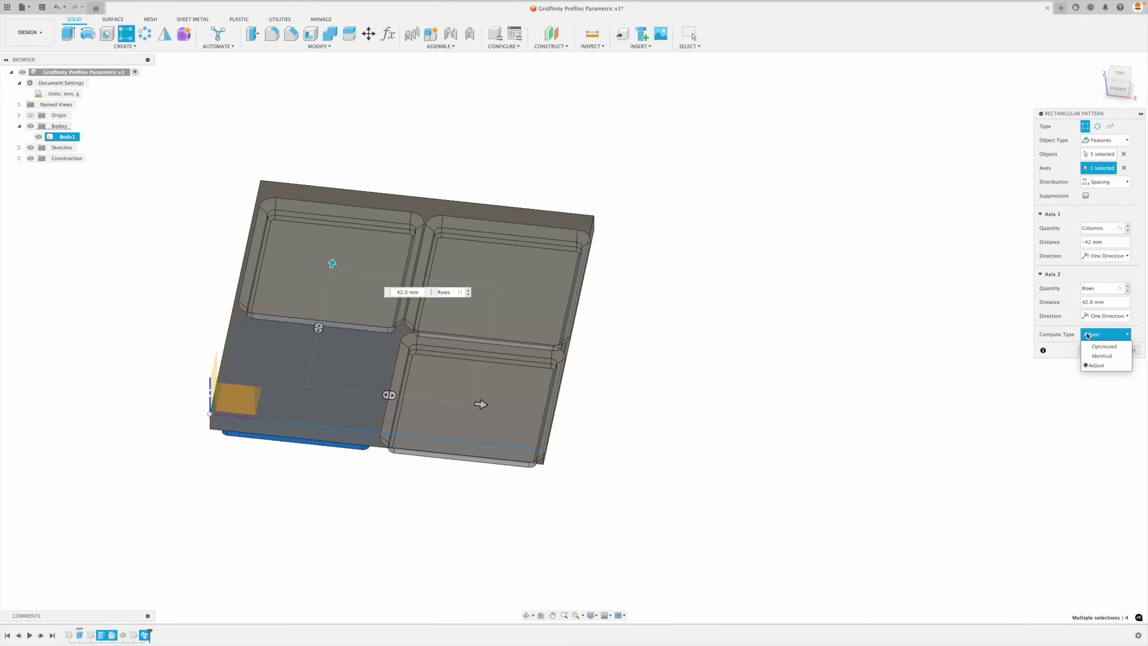
click(1103, 346)
click(1096, 351)
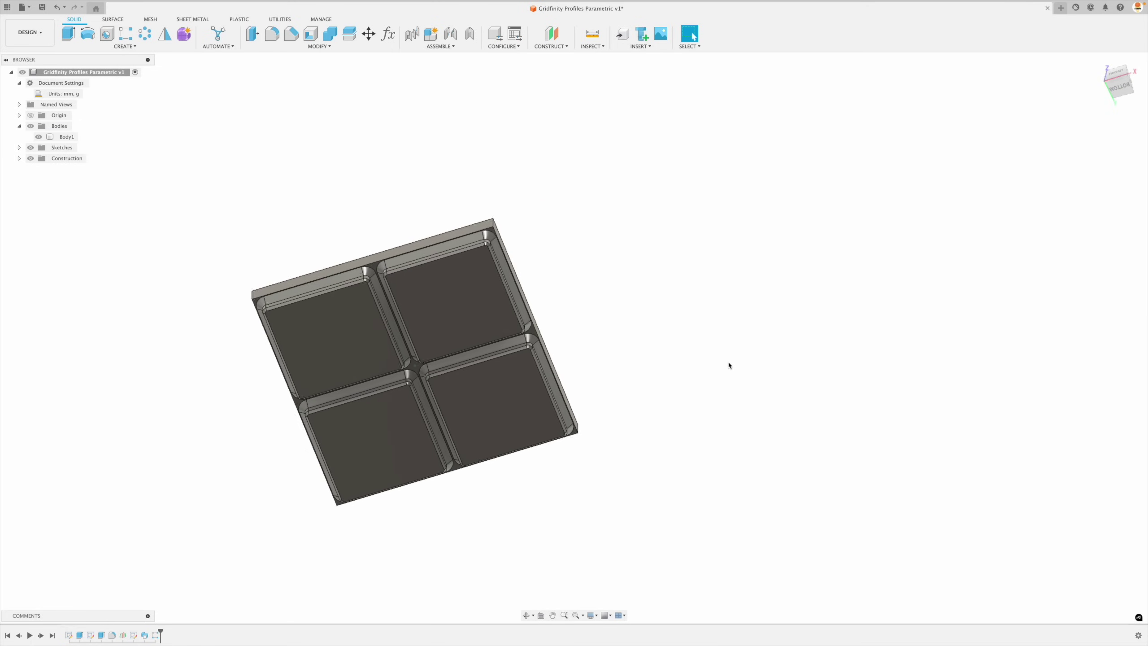
- Test the pattern by setting the Rows user parameter to 3 and Columns to 4
click(387, 33)
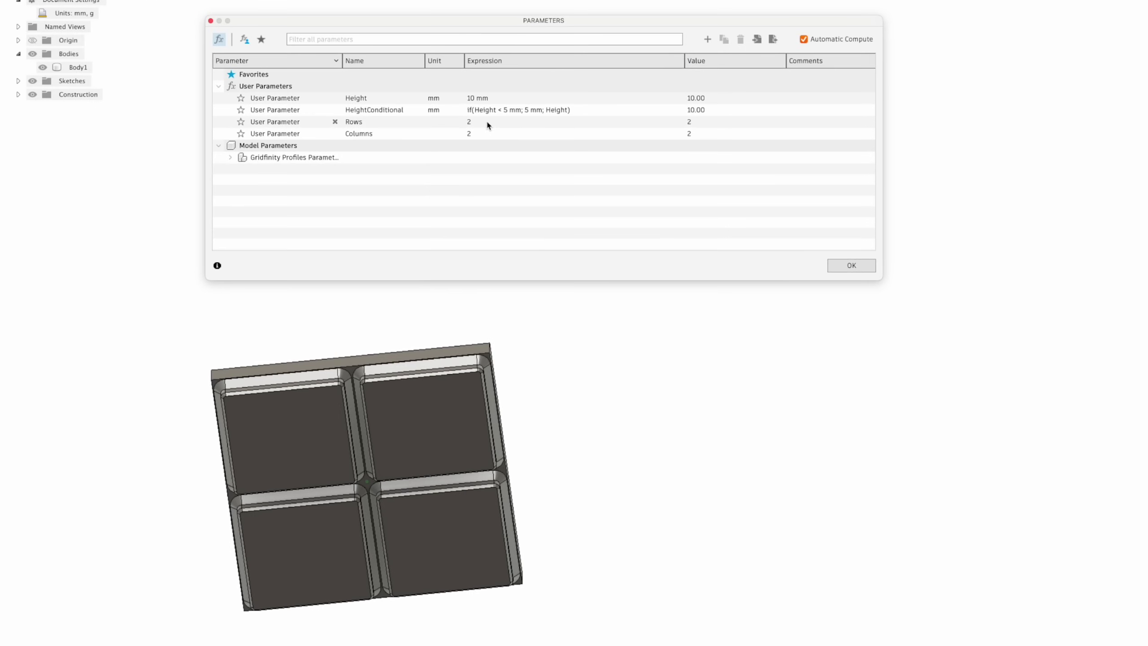
click(486, 122)
text(3)
key(Return)
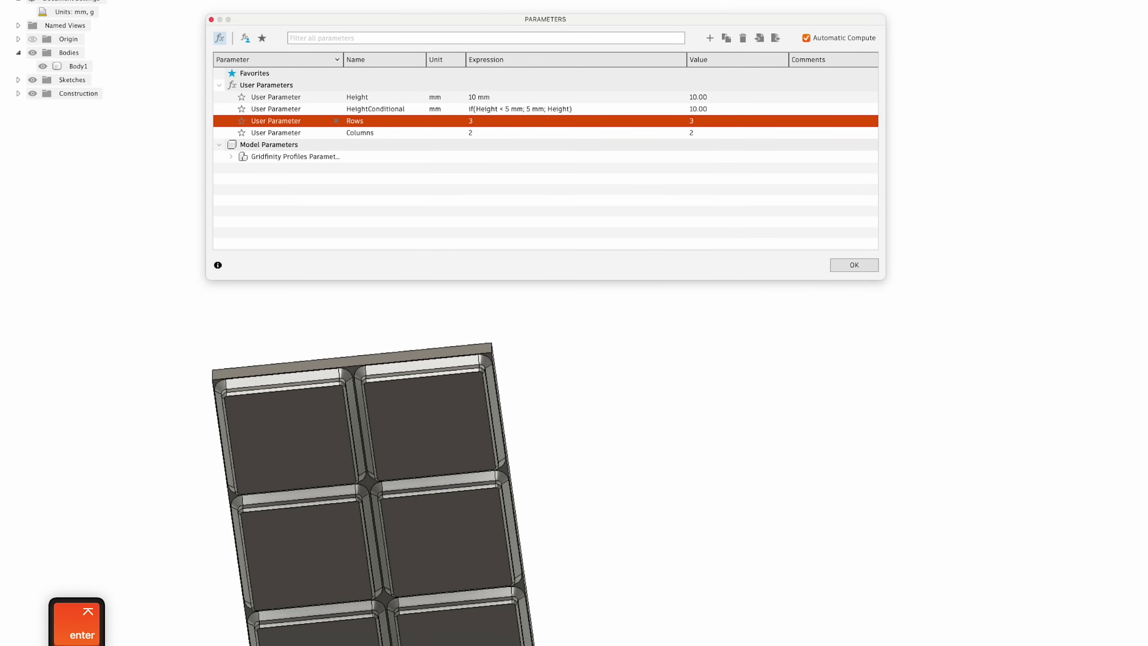
click(505, 134)
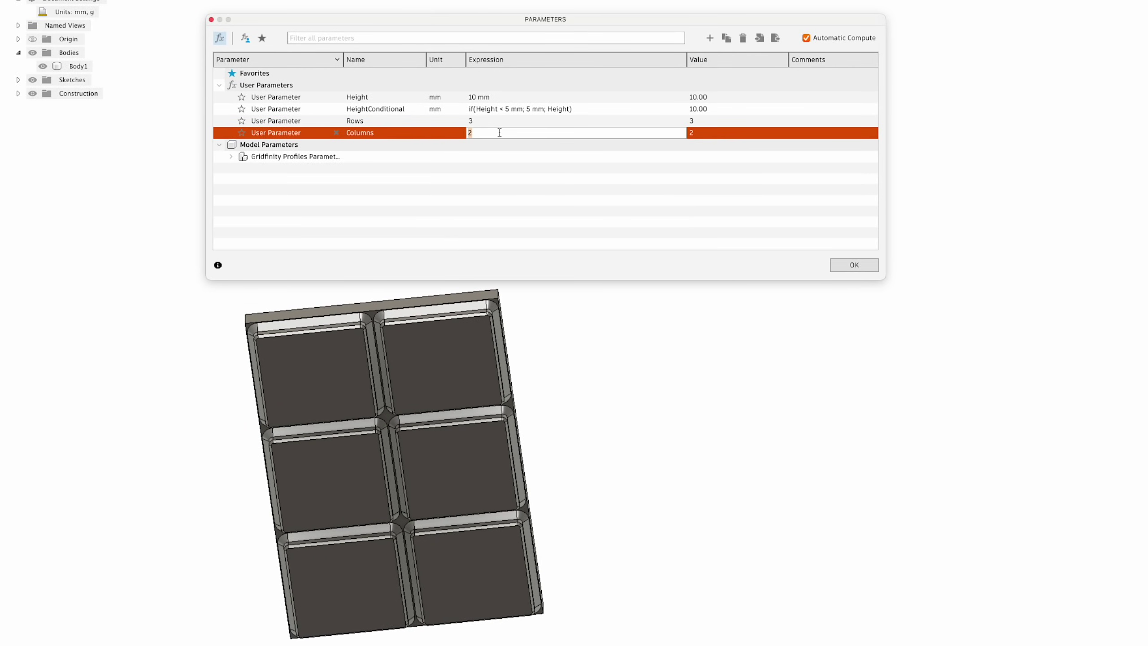
text(4)
key(Return)
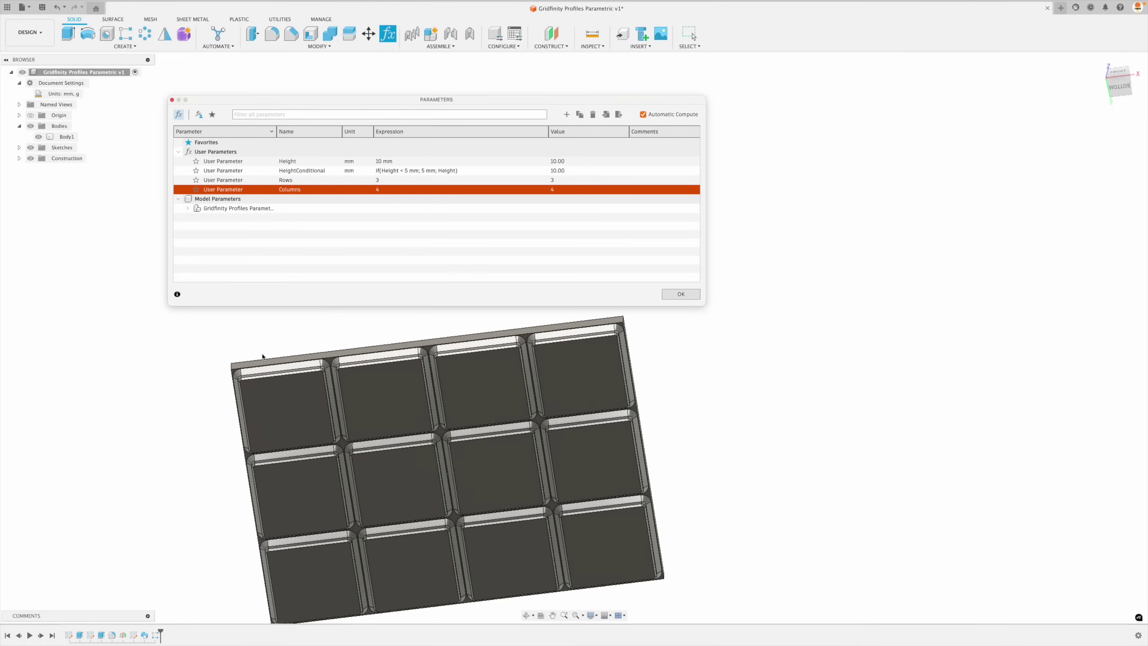
scroll(280, 358, up, 5)
scroll(280, 358, up, 1)
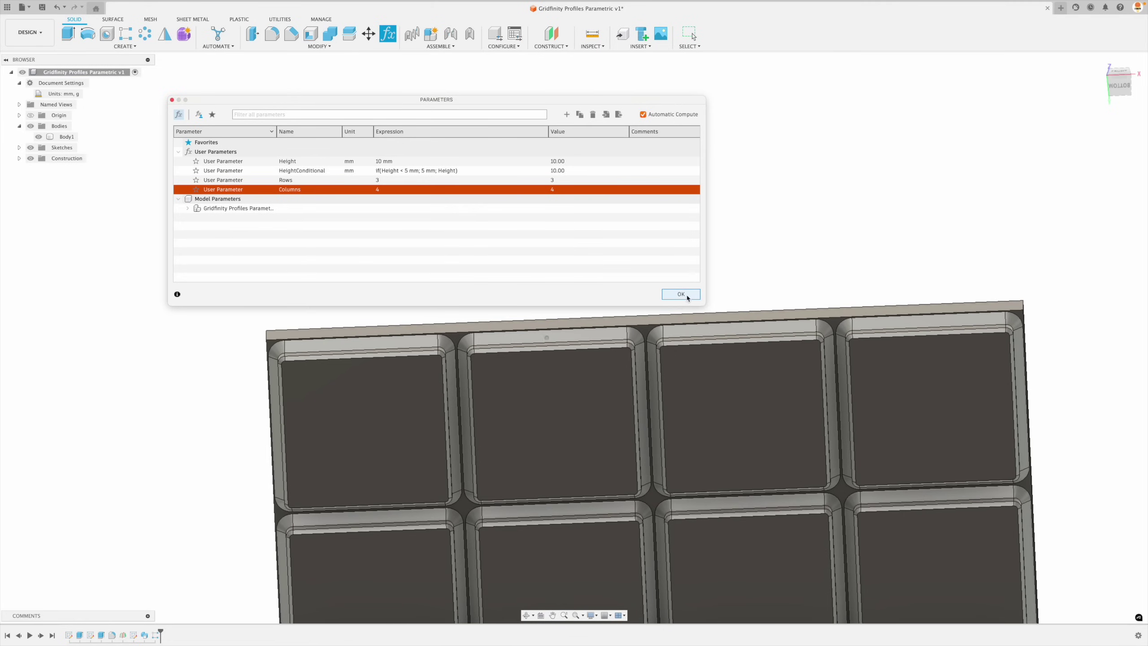
click(680, 293)
- Offset the base plate's four outer side faces inward by -0.25 mm
shift+middle_drag(474, 244, 310, 99)
click(252, 33)
shift+middle_drag(343, 136, 540, 318)
click(468, 266)
click(607, 303)
shift+middle_drag(608, 303, 669, 293)
text(-.25)
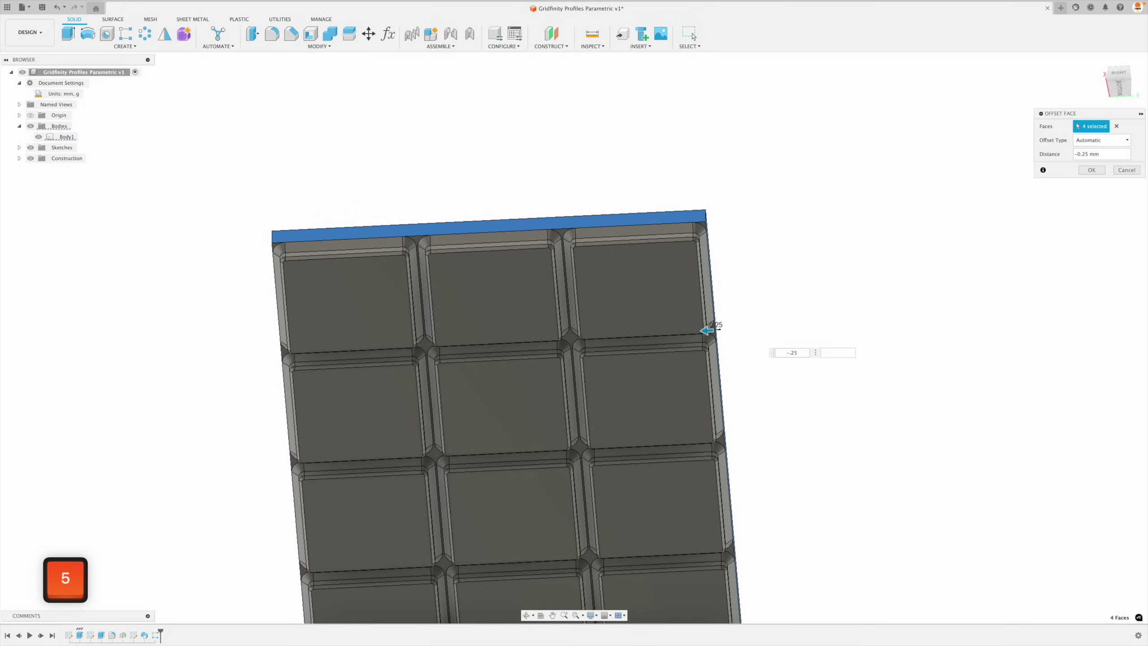
key(Return)
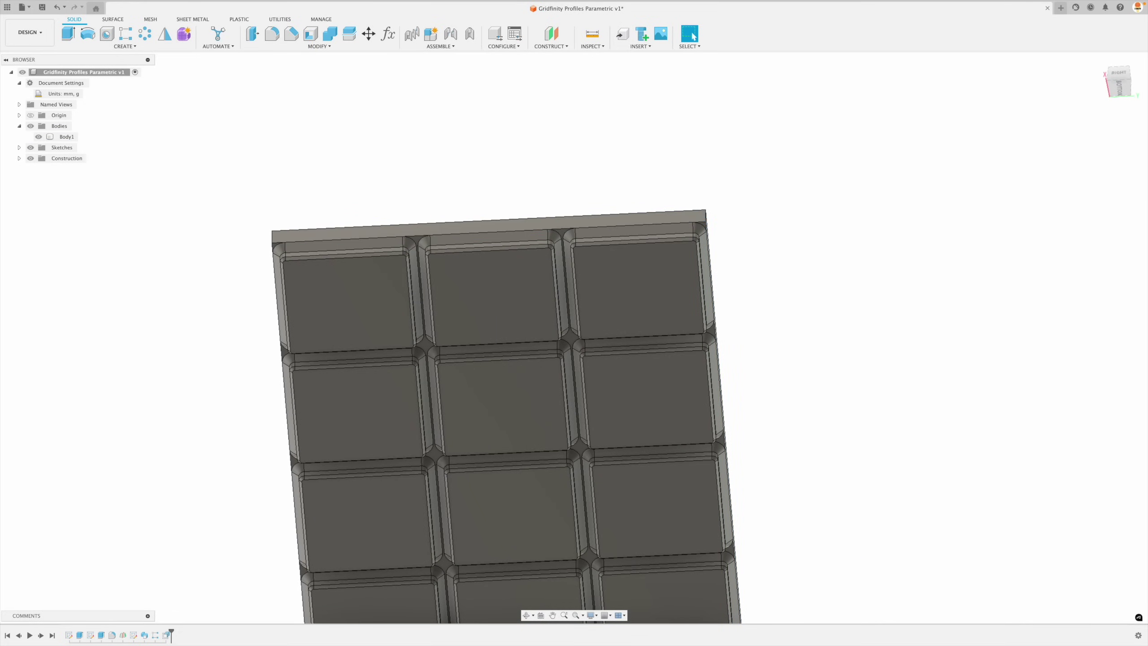
- Fillet the base plate's four vertical corner edges with a radius of 7.5/2 mm
shift+middle_drag(479, 199, 439, 181)
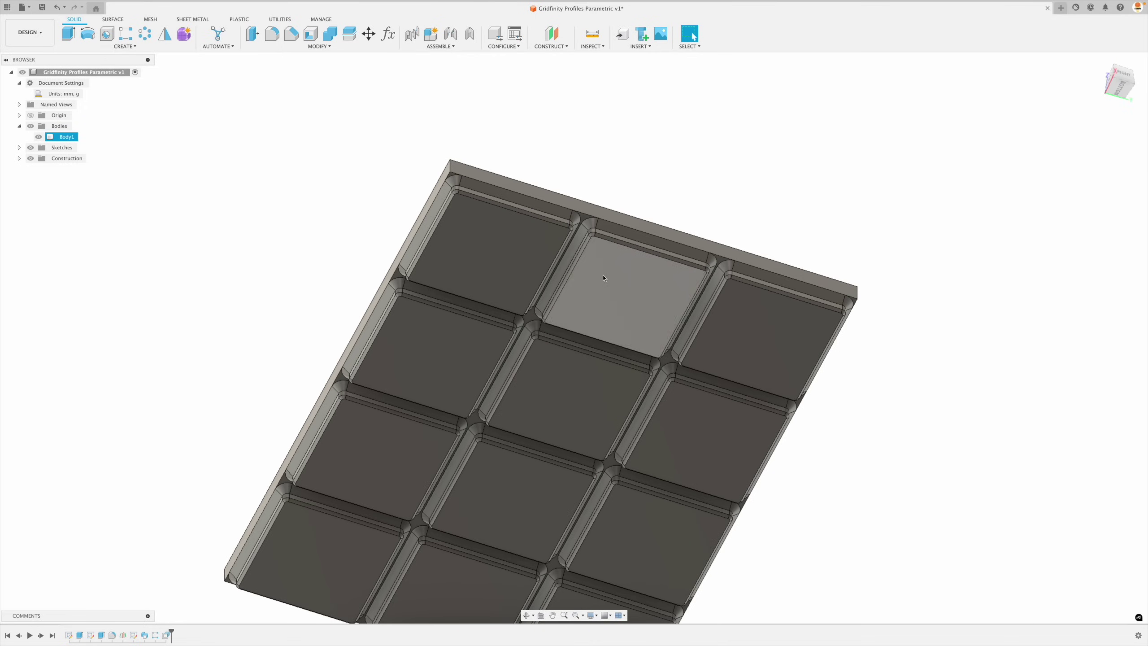
shift+middle_drag(544, 150, 542, 271)
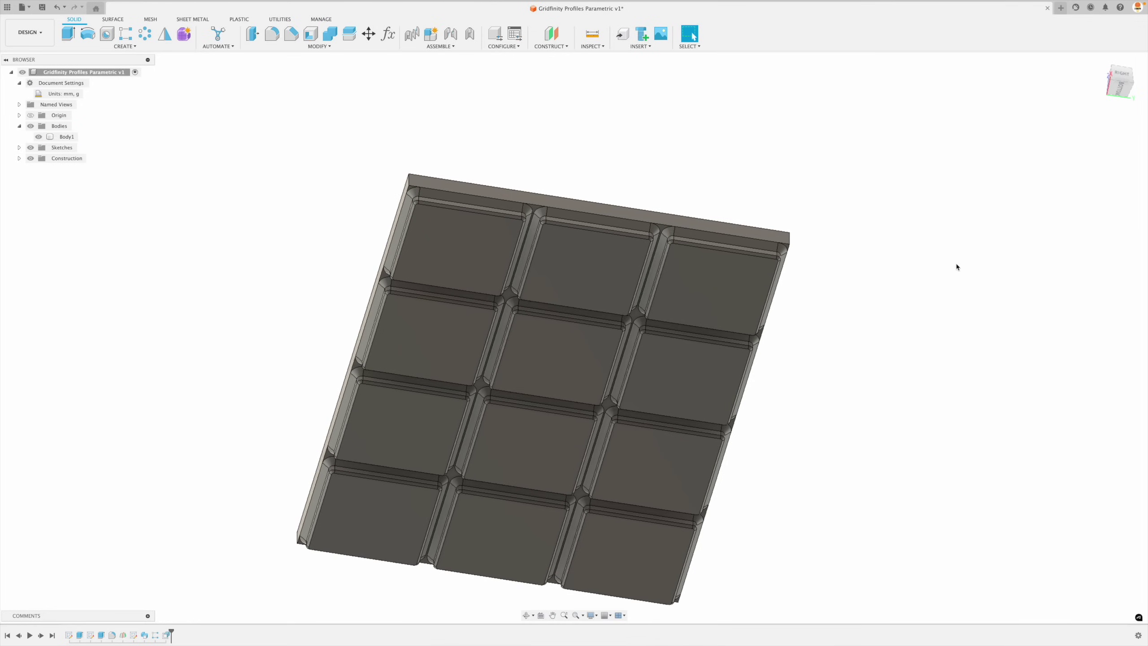
shift+middle_drag(951, 264, 628, 248)
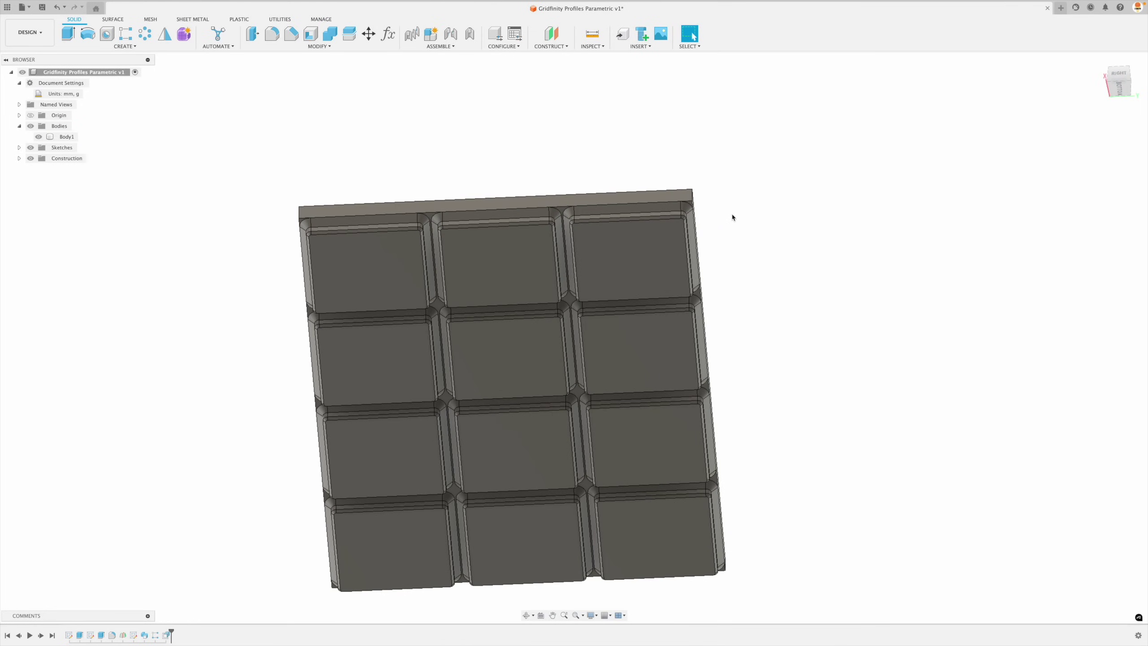
shift+middle_drag(661, 205, 737, 178)
shift+middle_drag(564, 144, 281, 50)
click(272, 34)
scroll(457, 190, up, 5)
click(450, 215)
scroll(632, 187, down, 5)
shift+middle_drag(633, 187, 542, 326)
click(468, 360)
click(470, 356)
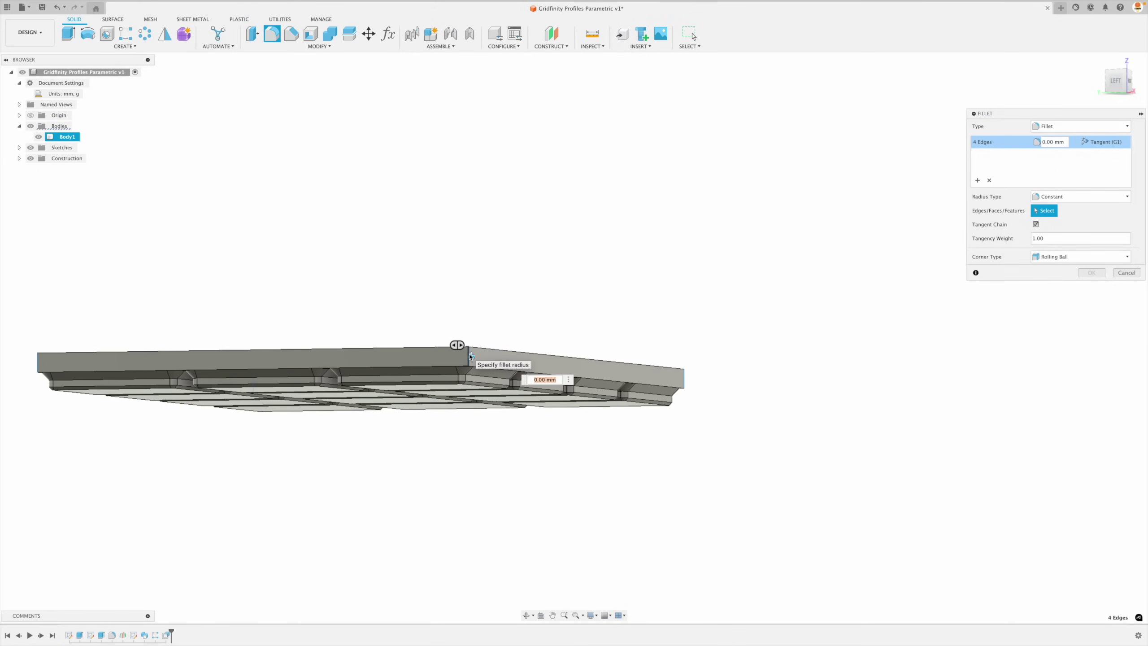
text(7.5/2)
key(Return)
- Set the Rows user parameter to 2 and Columns to 6 to test the filleted model
shift+middle_drag(497, 376, 792, 360)
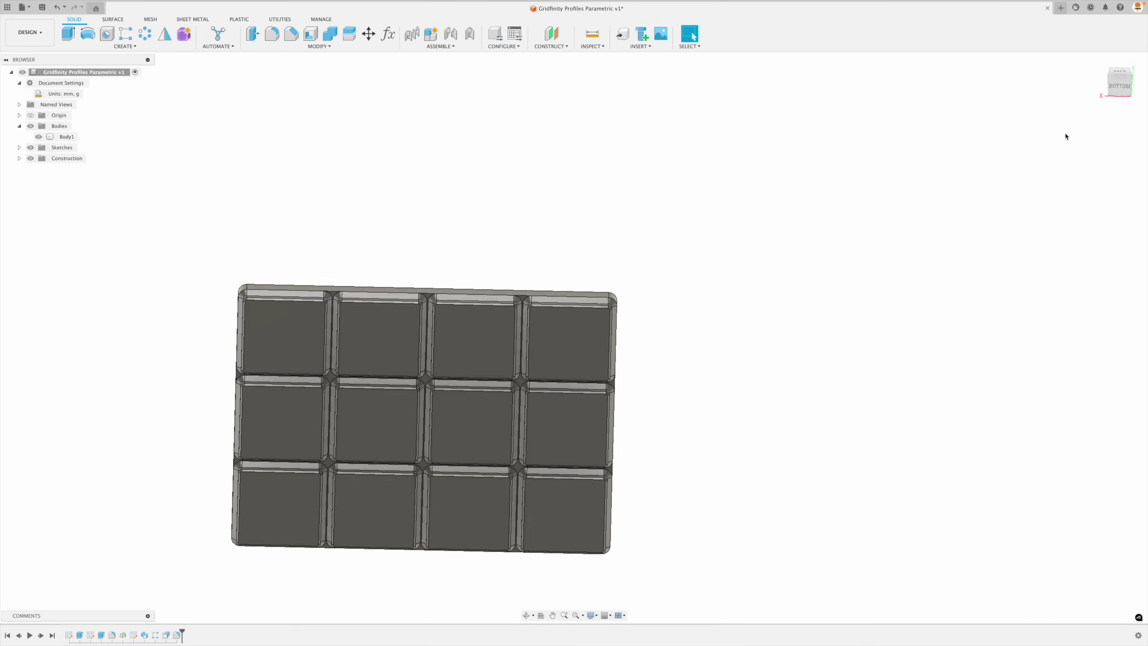
click(394, 40)
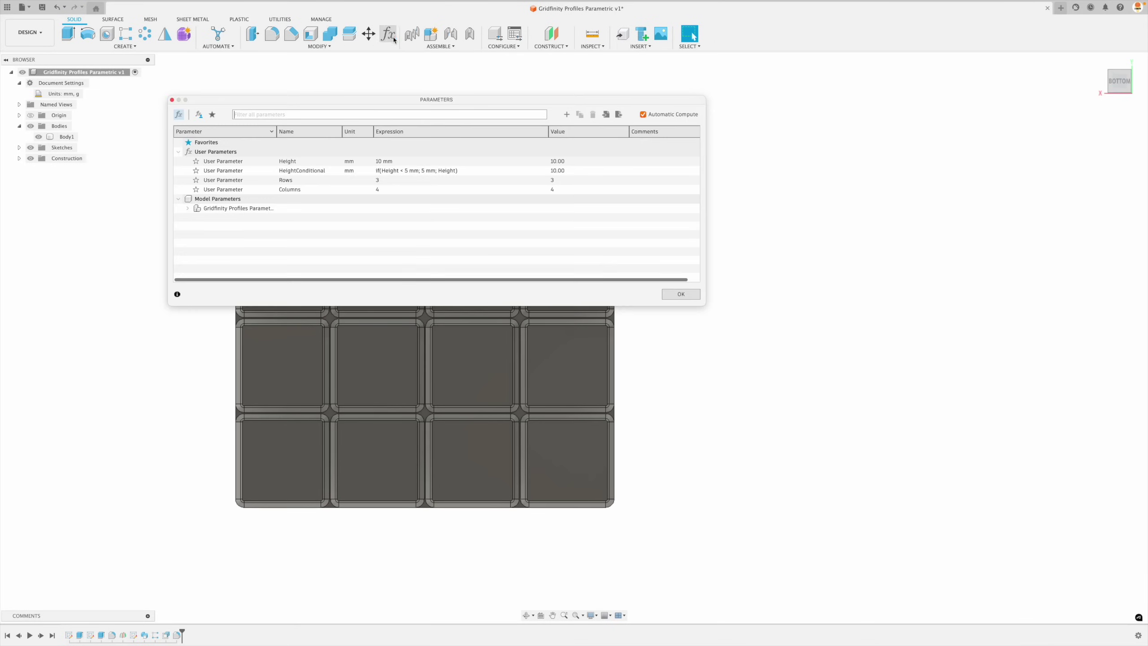
click(400, 179)
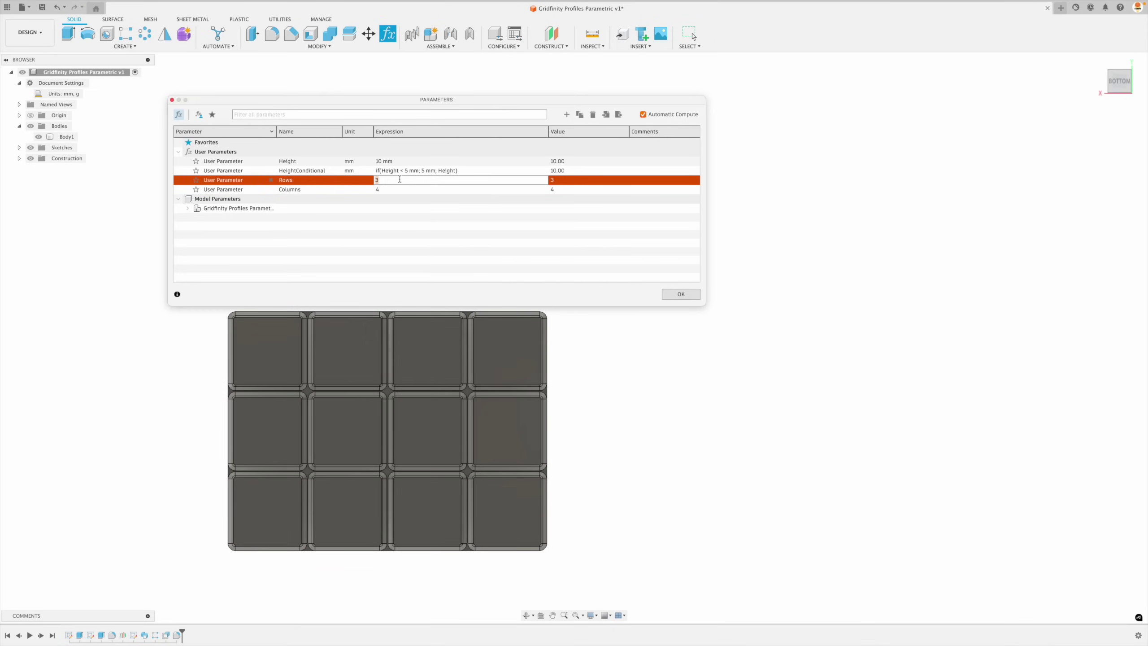
text(2)
key(Return)
click(391, 188)
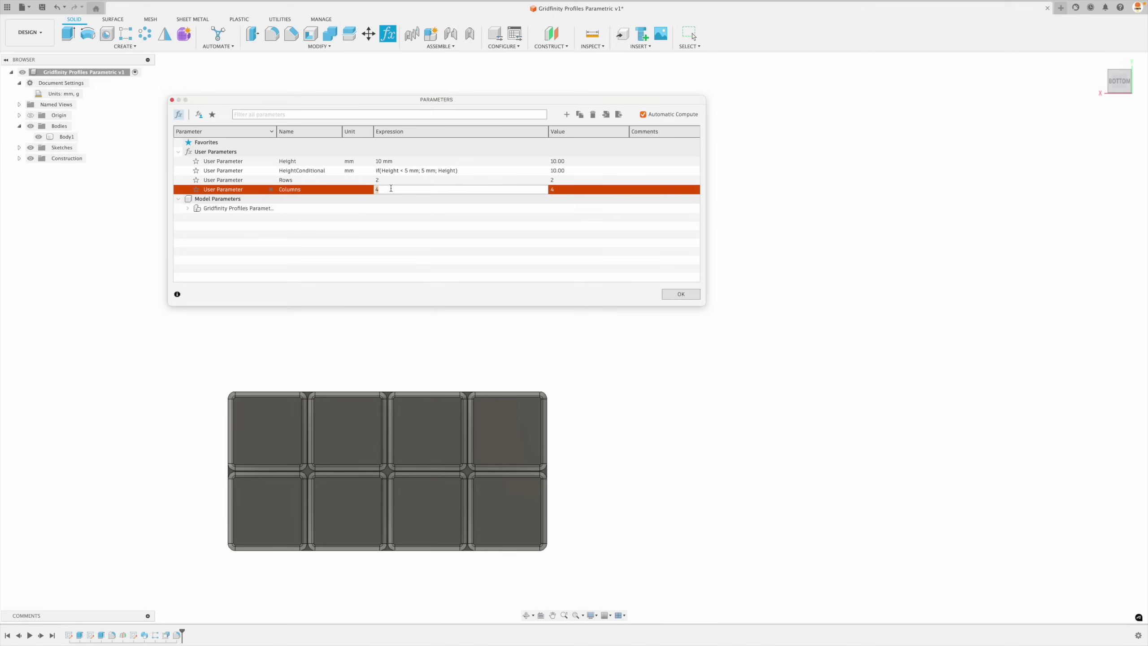
text(6)
key(Return)
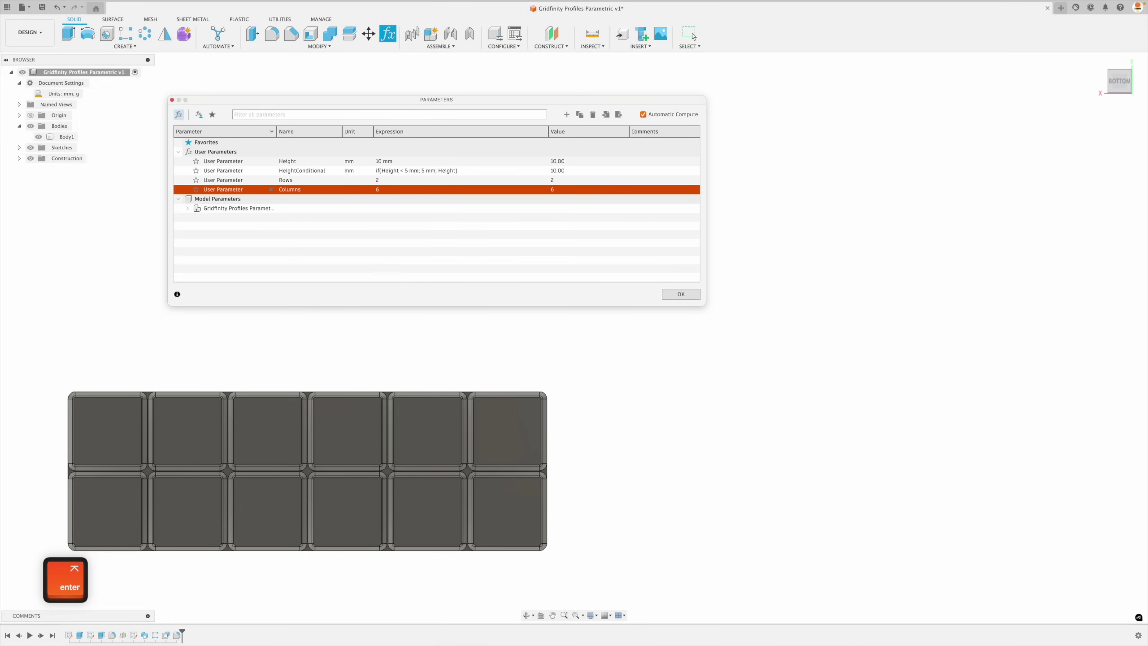
- Show the origin planes and axes, and set the Rows user parameter to 4
click(1119, 81)
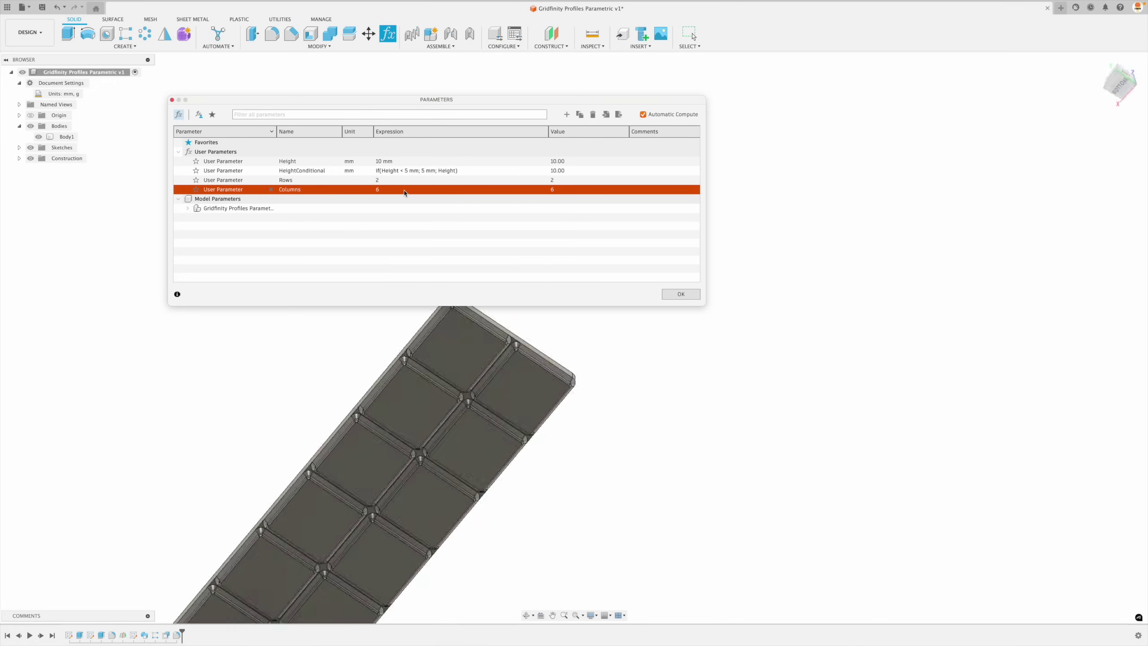
click(62, 135)
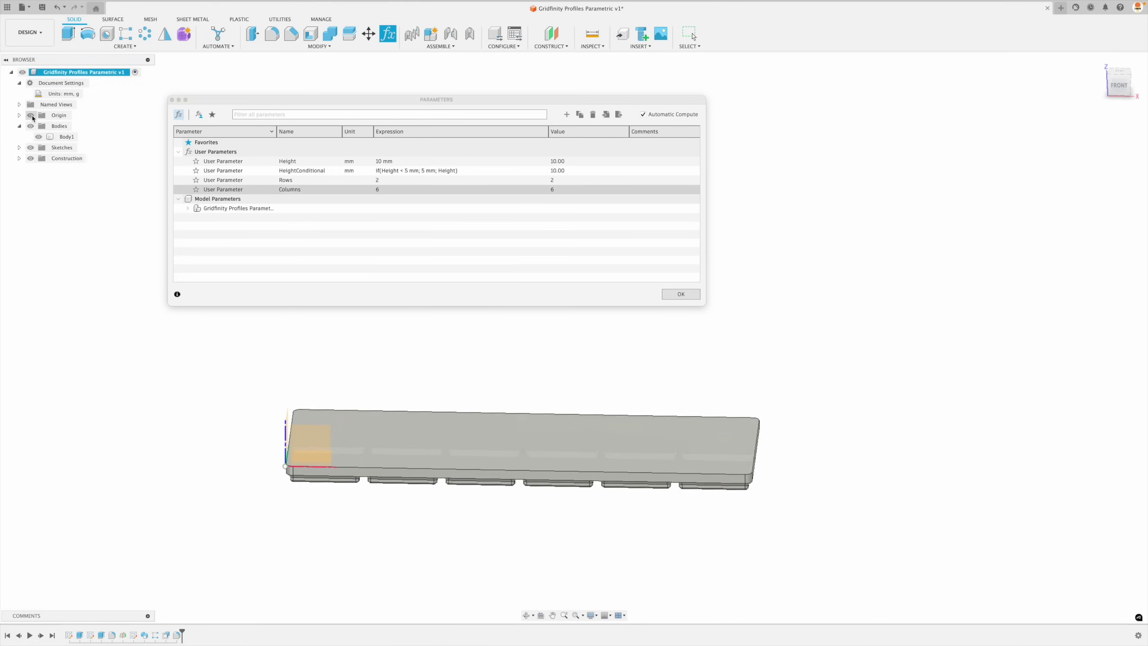
click(397, 180)
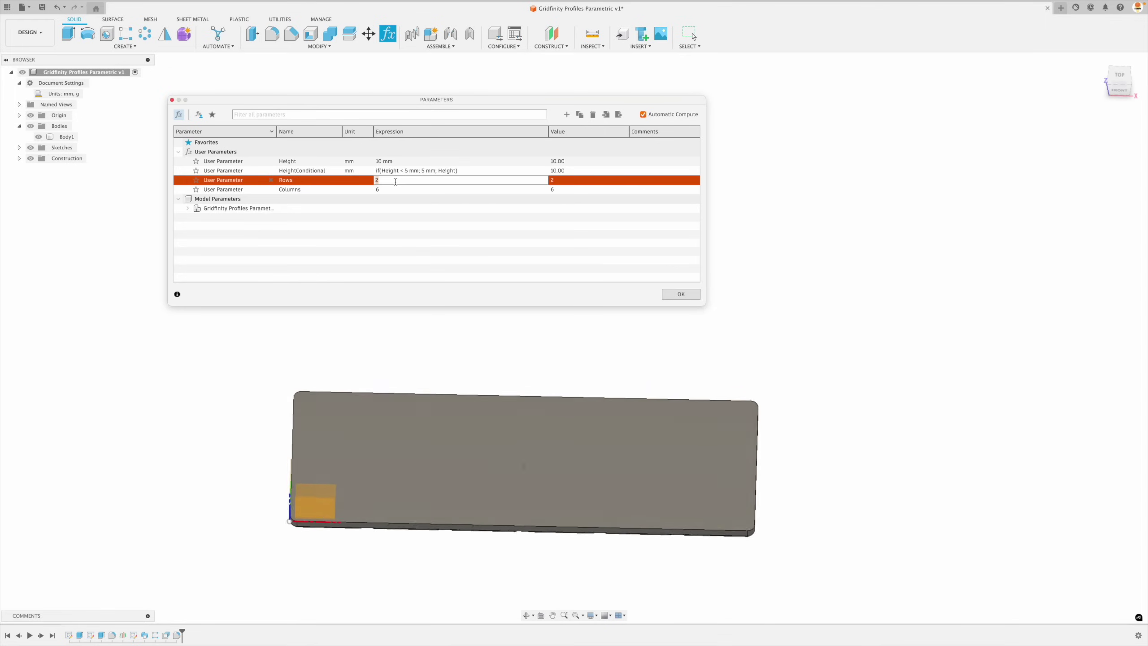
text(4)
key(Return)
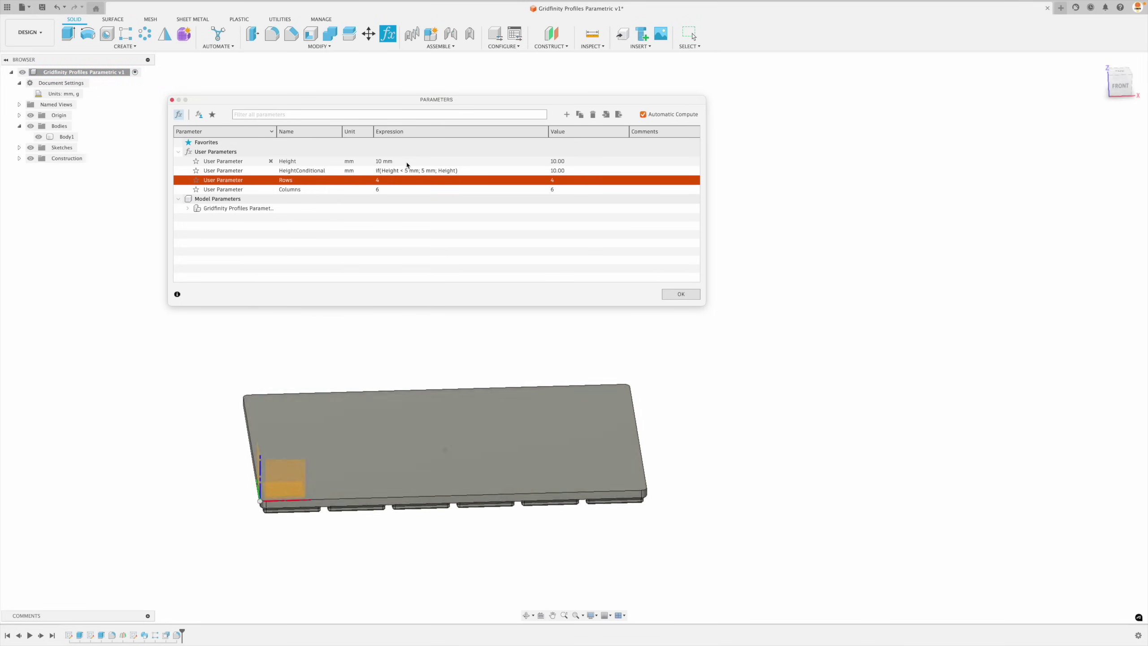
- Test the base thickness by setting the Height user parameter to 15 mm and to 20 mm
click(402, 161)
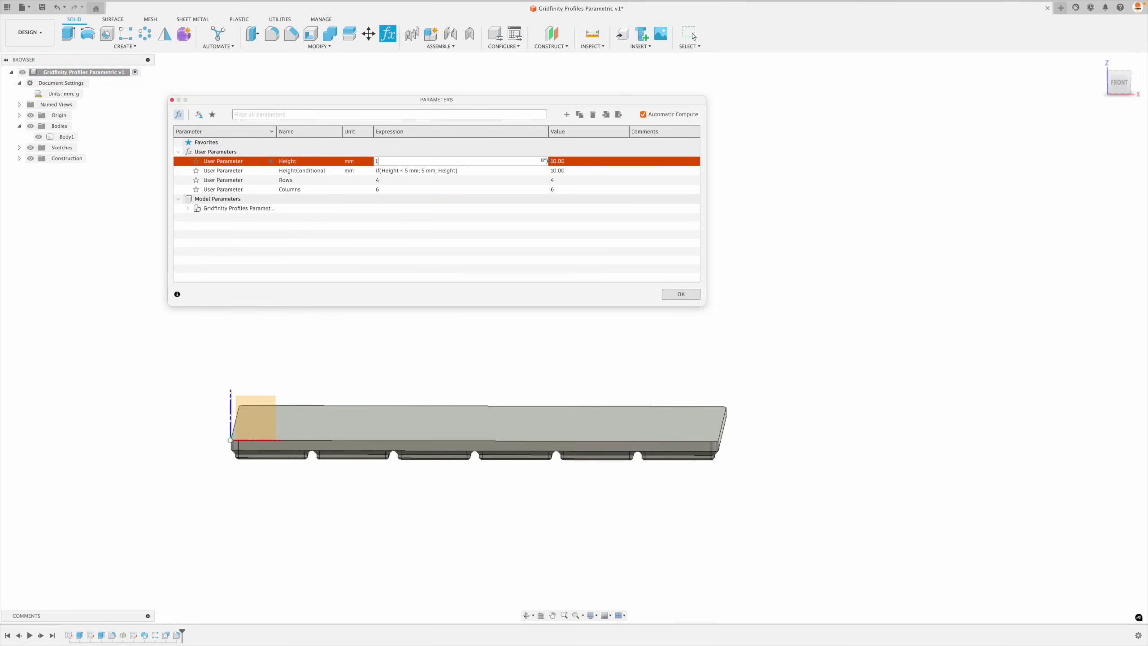
text(15)
key(Return)
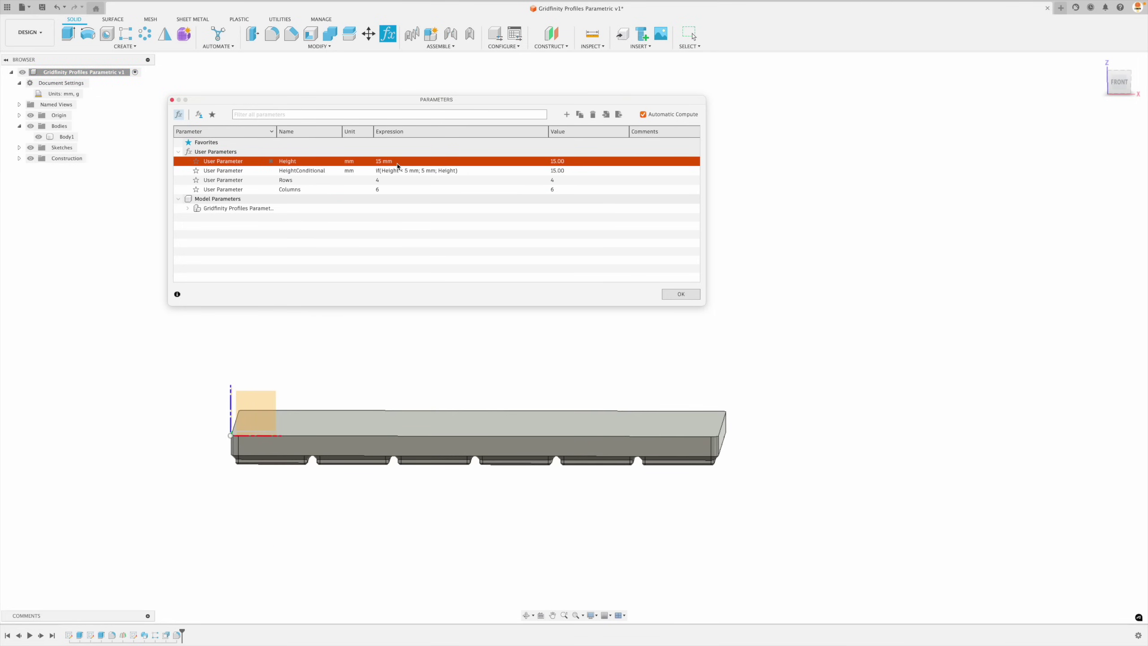
click(396, 161)
text(20)
key(Return)
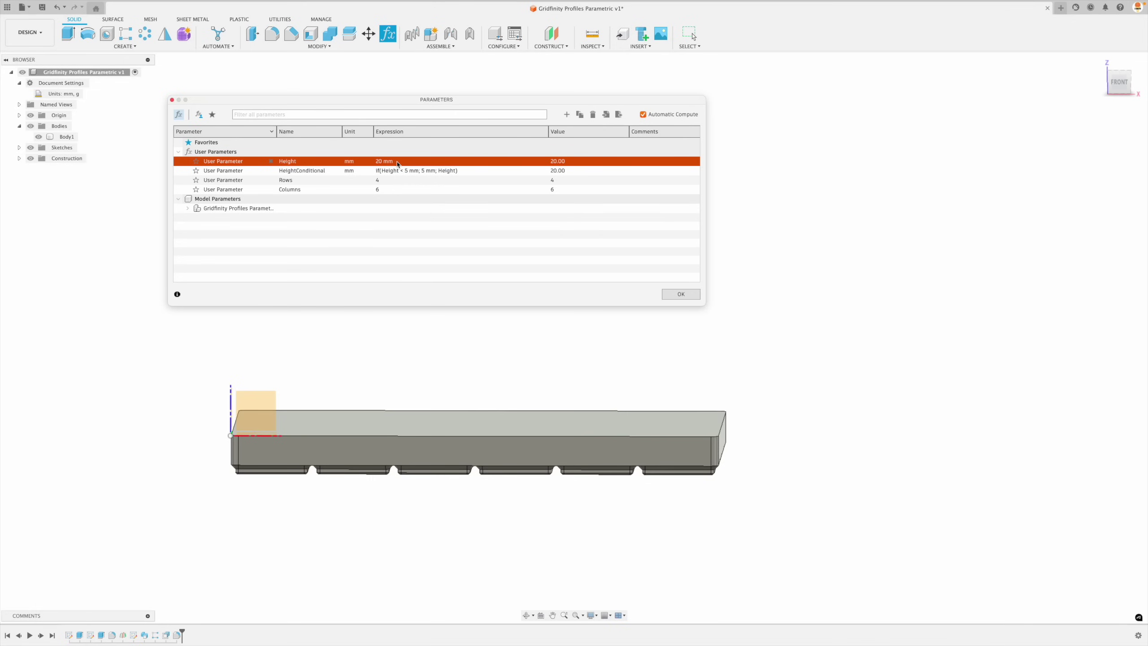
- Set the Height user parameter to 4 mm to test the 5 mm minimum, inspect the bottom profile, and close the parameters
click(396, 162)
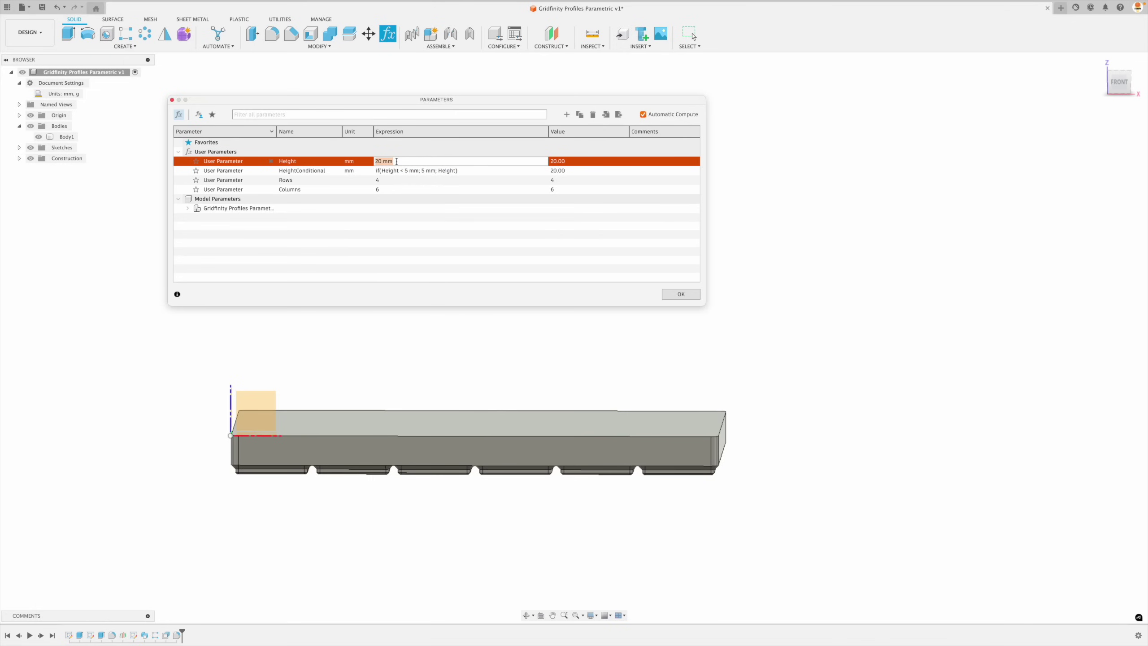
text(4)
key(Return)
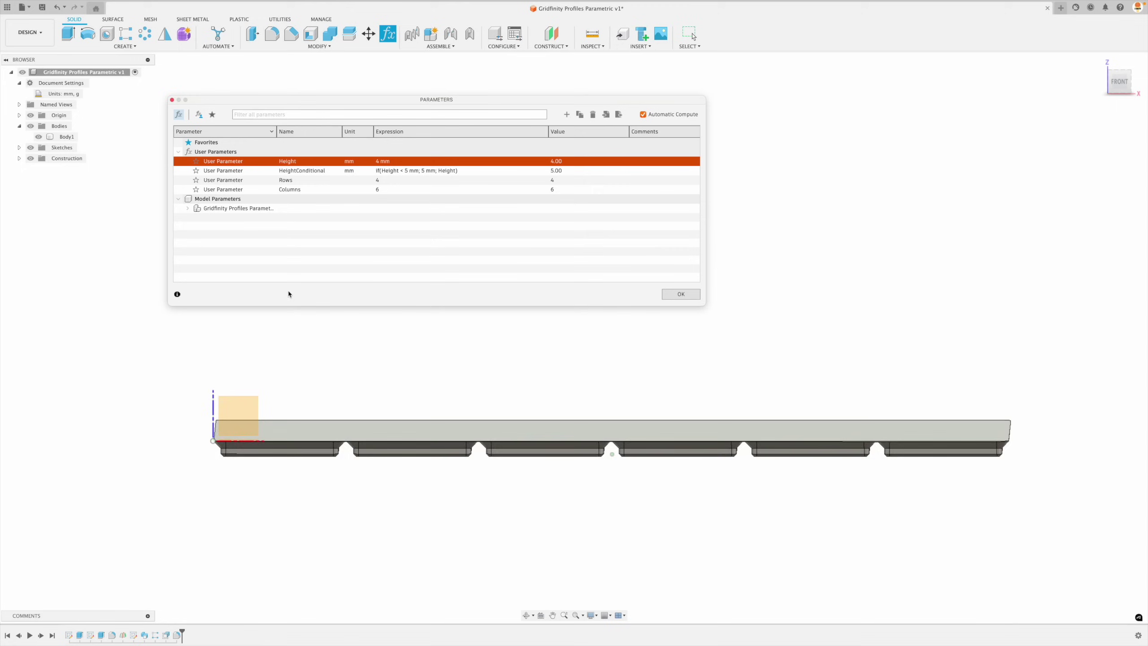
scroll(466, 392, up, 8)
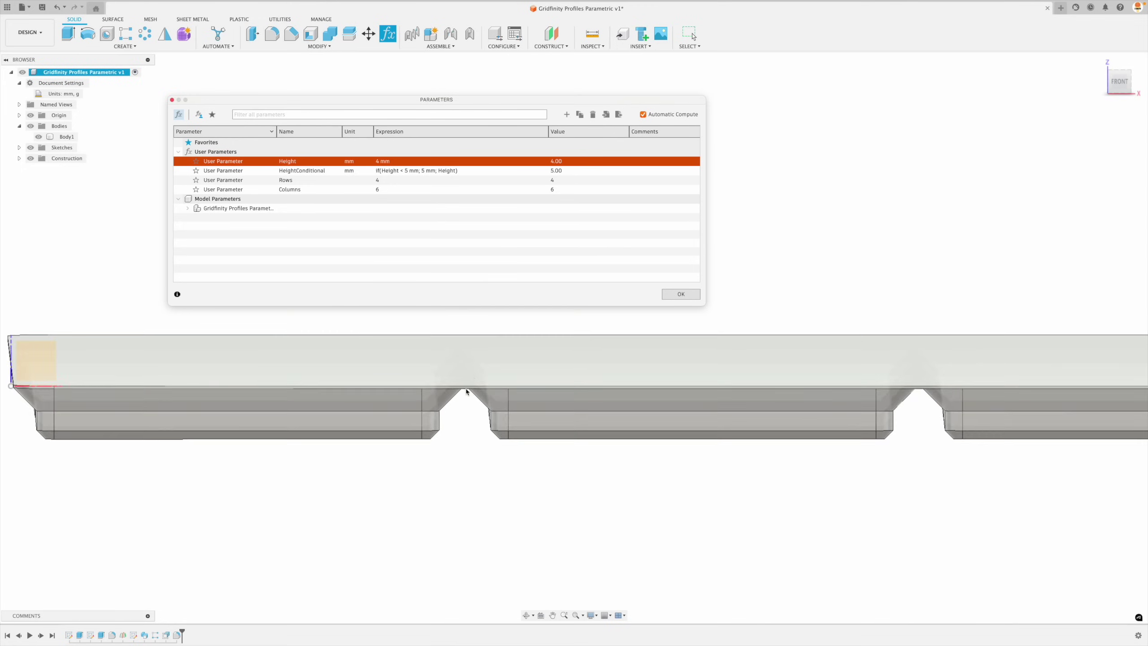
scroll(466, 392, up, 5)
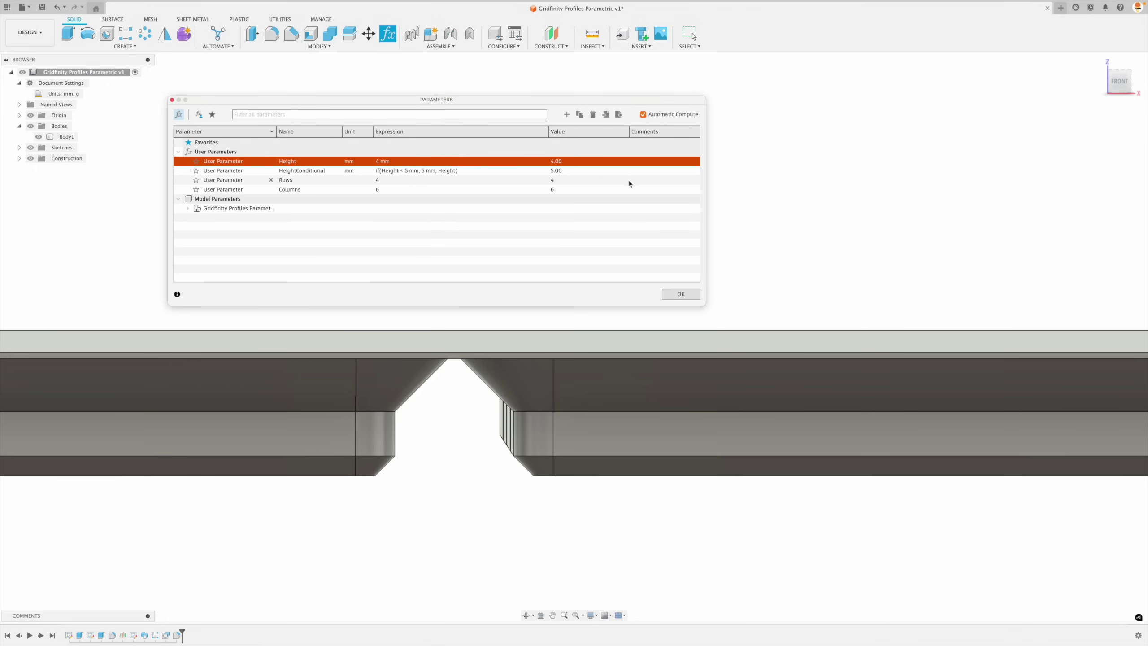
key(Escape)
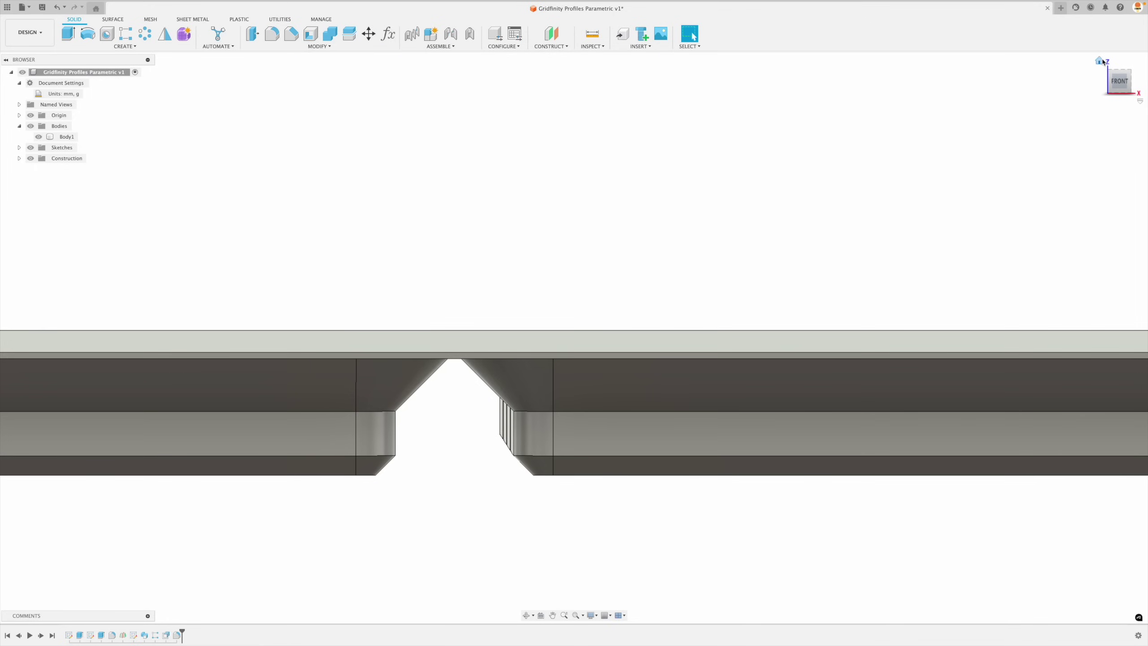
click(1101, 62)
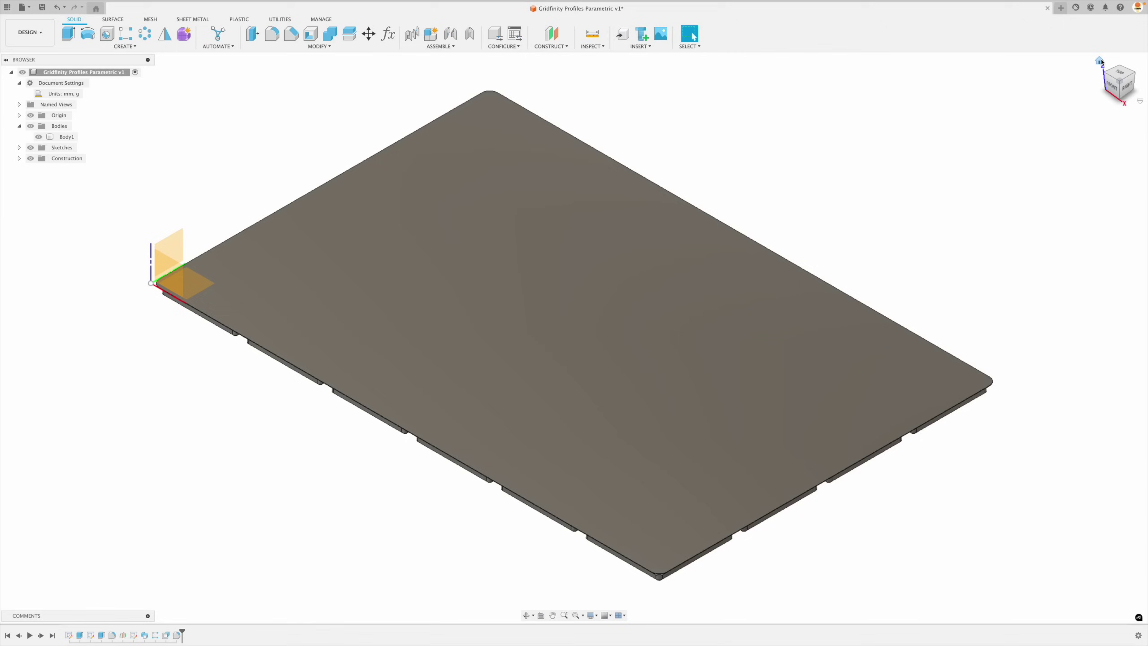